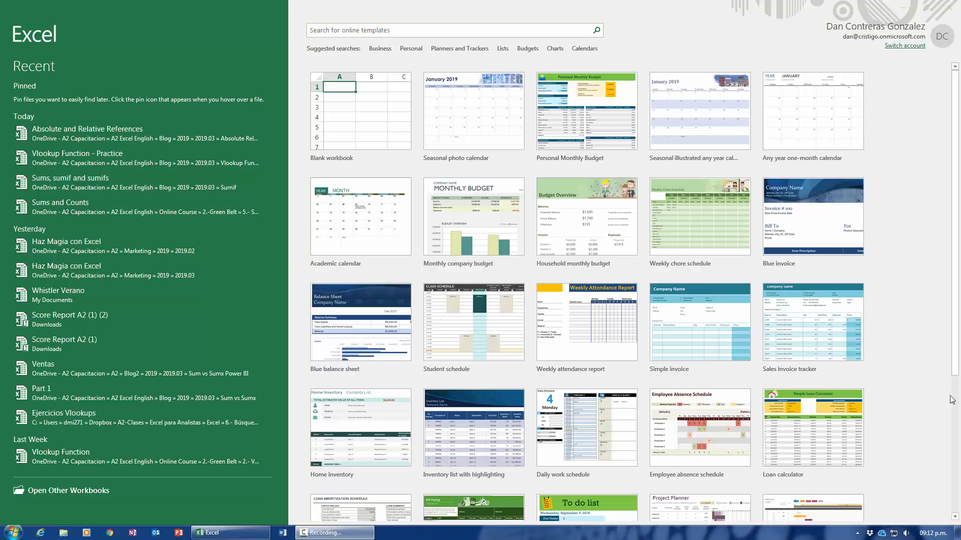
Create a new blank workbook.
left_click(665, 42)
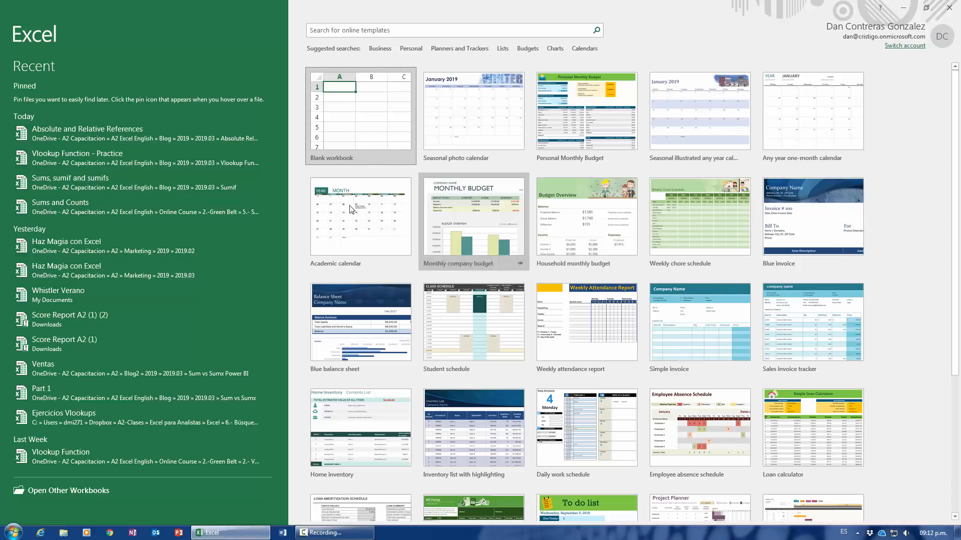
left_click(339, 142)
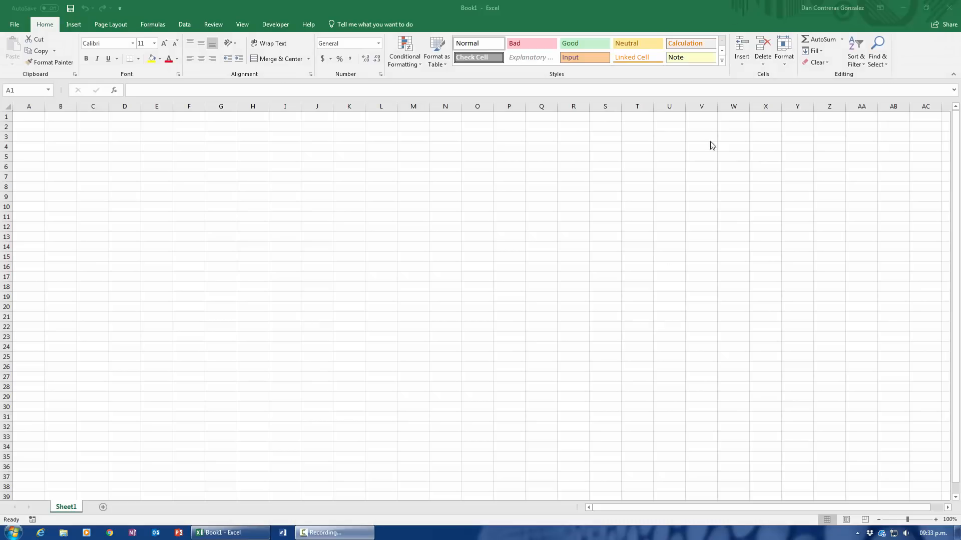
left_click(312, 243)
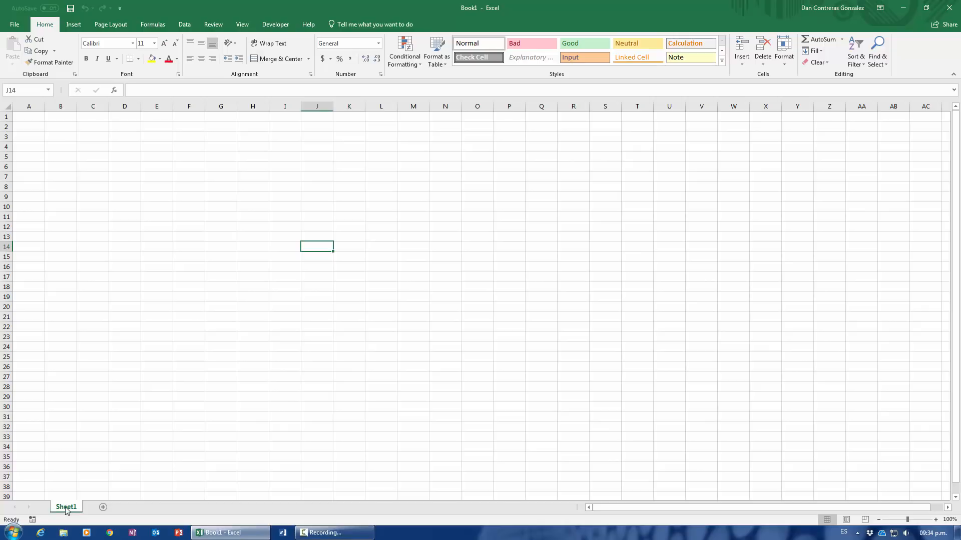
Add two more worksheets to the workbook and switch through all three sheets, ending on Sheet1.
left_click(104, 508)
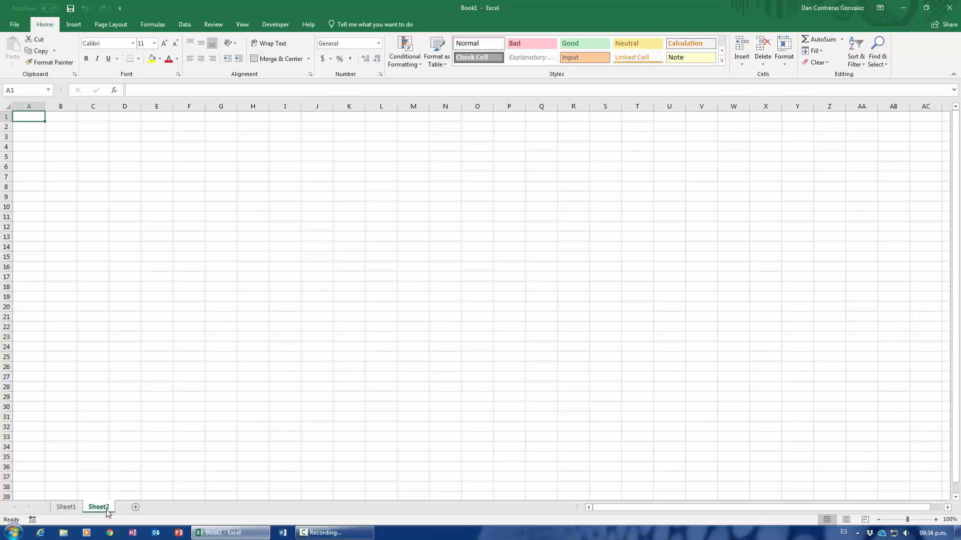
left_click(135, 507)
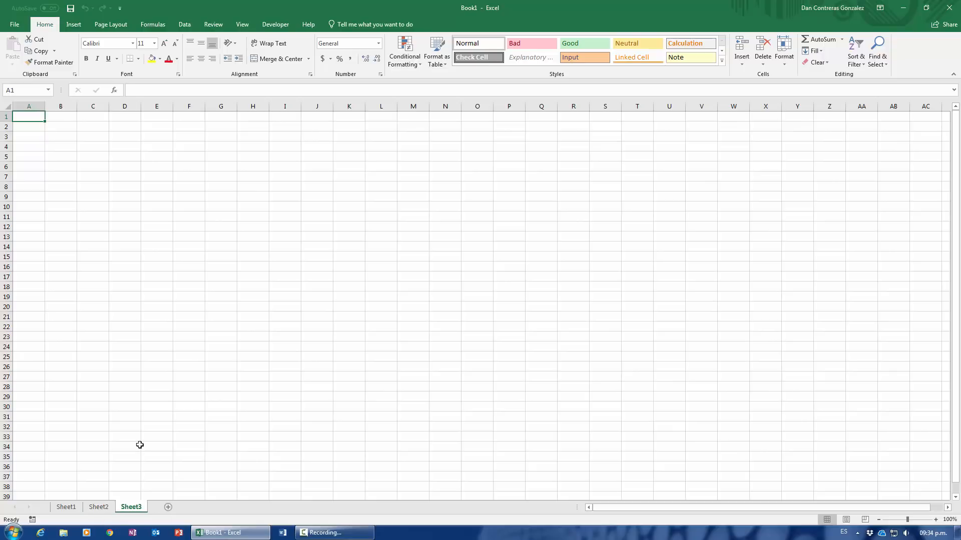
left_click(98, 507)
left_click(65, 508)
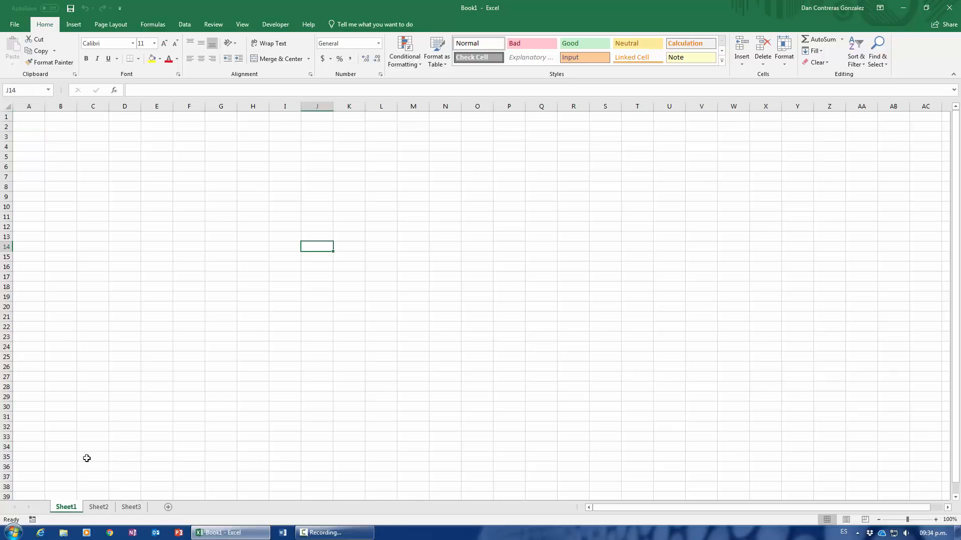
left_click(99, 508)
left_click(131, 507)
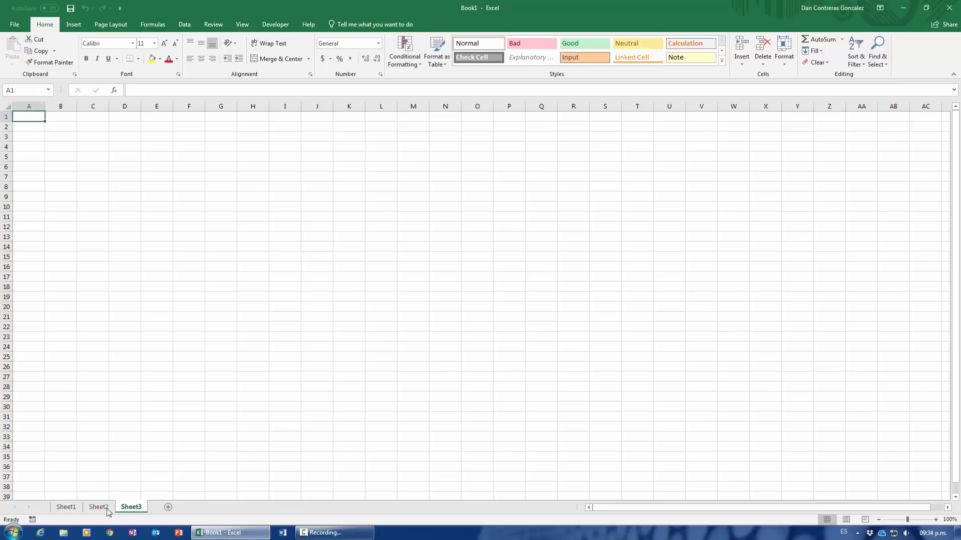
left_click(67, 508)
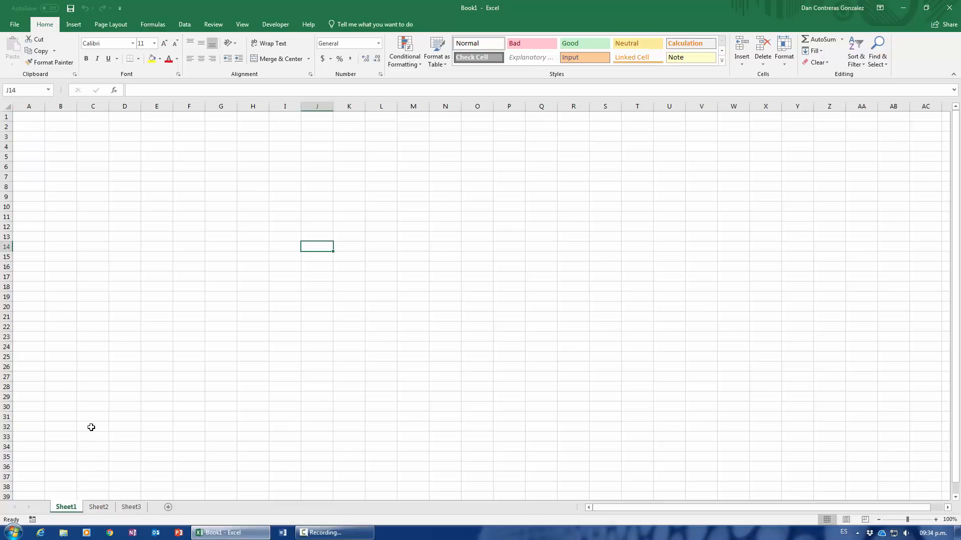
Select columns A through F one at a time on Sheet1 to examine how columns are lettered.
left_click(132, 166)
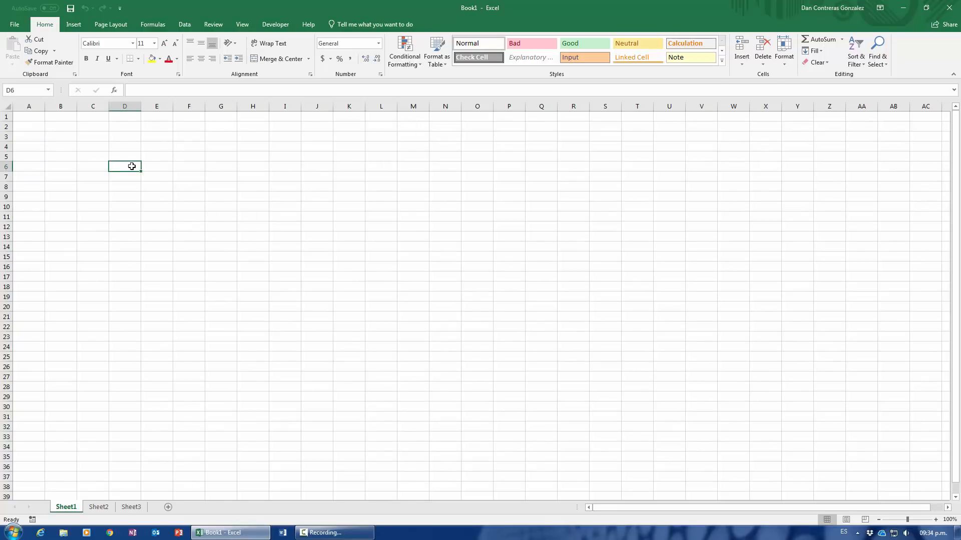
left_click(196, 139)
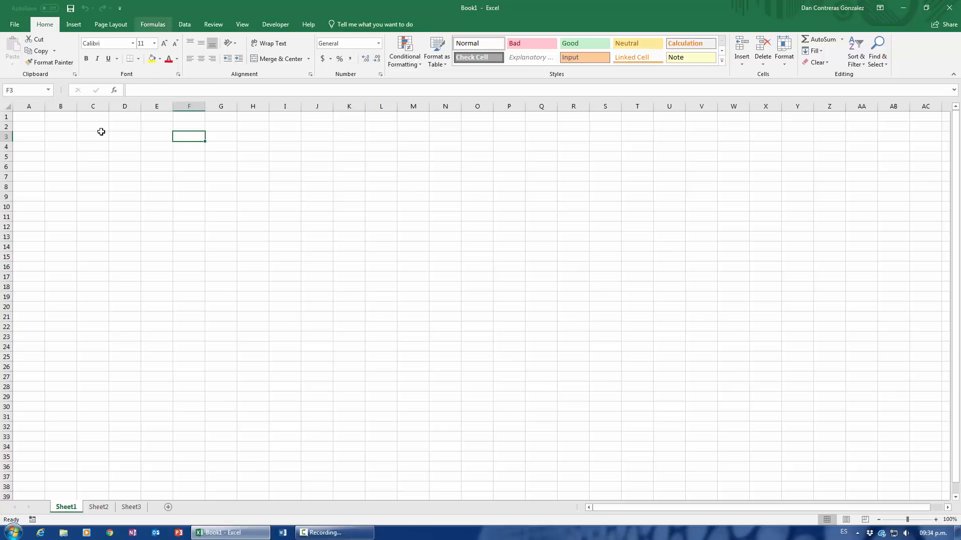
left_click(30, 106)
left_click(61, 107)
left_click(92, 107)
left_click(125, 106)
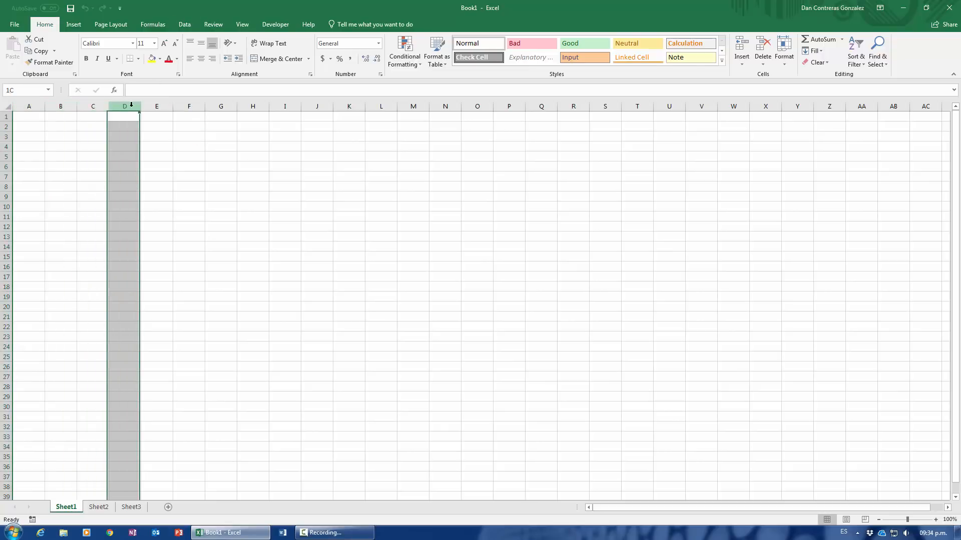
left_click(157, 107)
left_click(189, 107)
left_click(29, 106)
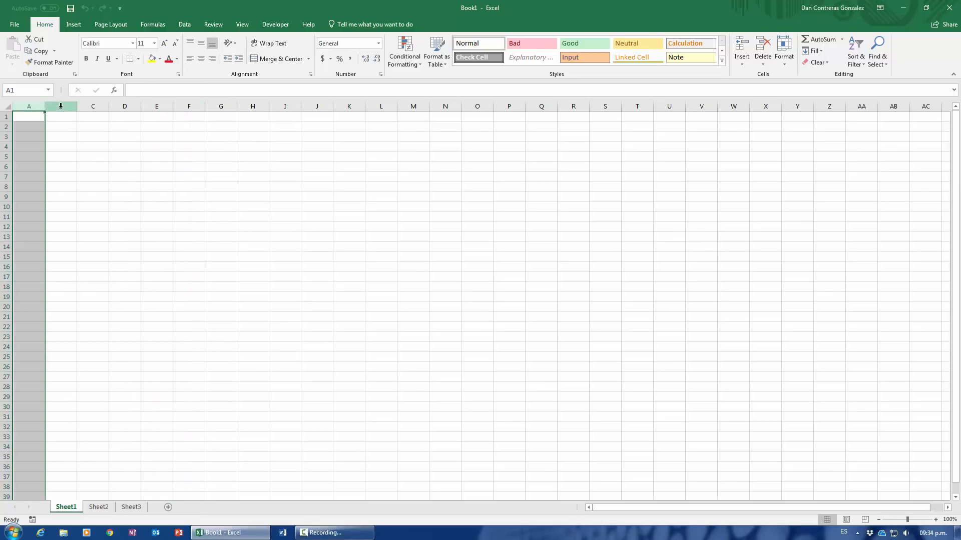
left_click(61, 106)
left_click(92, 106)
left_click(125, 106)
Jump from cell E1 to the sheet's last column, select that column, and return to cell A1.
left_click(149, 117)
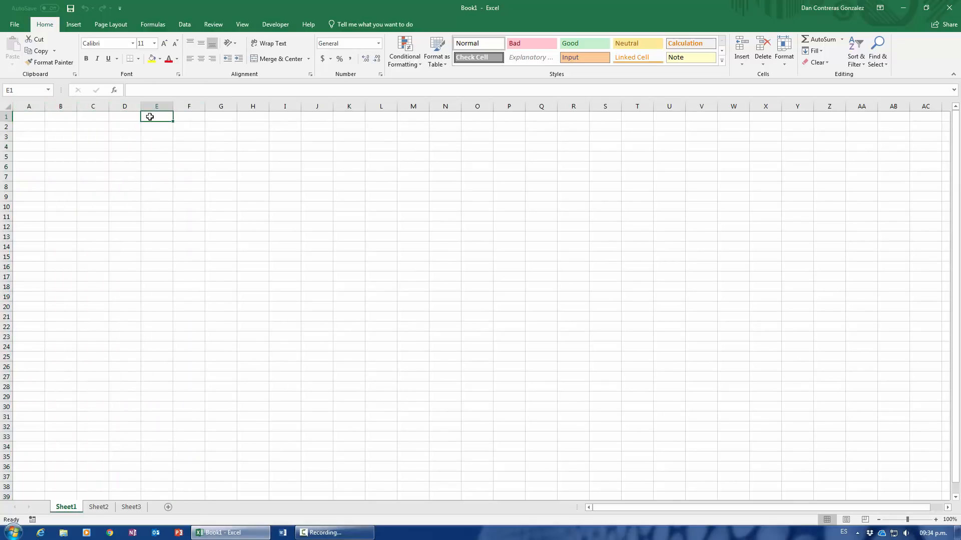
key("ctrl+Right")
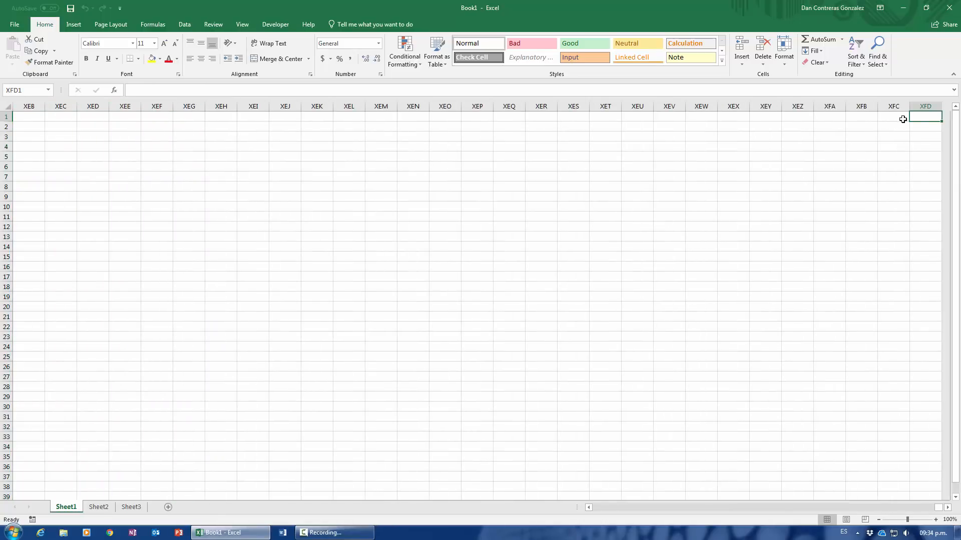
left_click(916, 107)
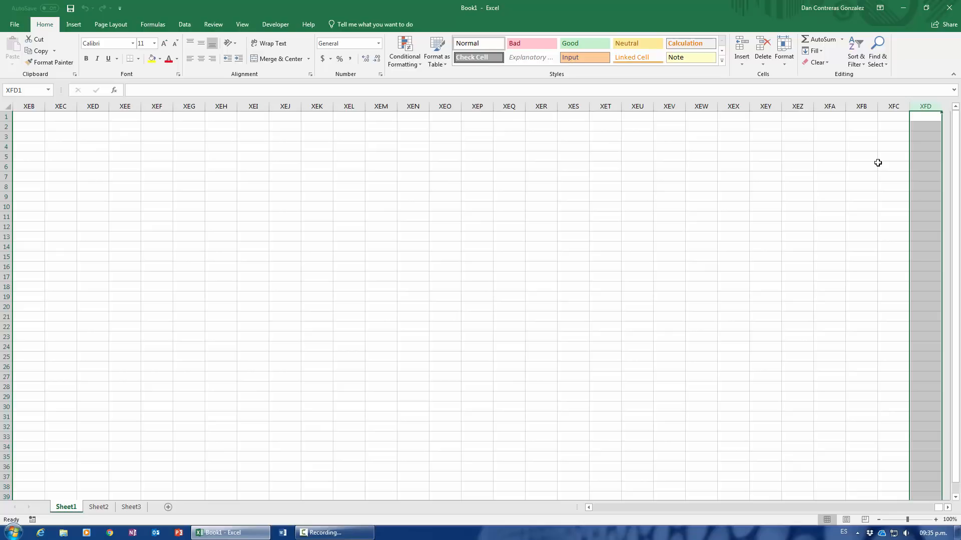
key("Up")
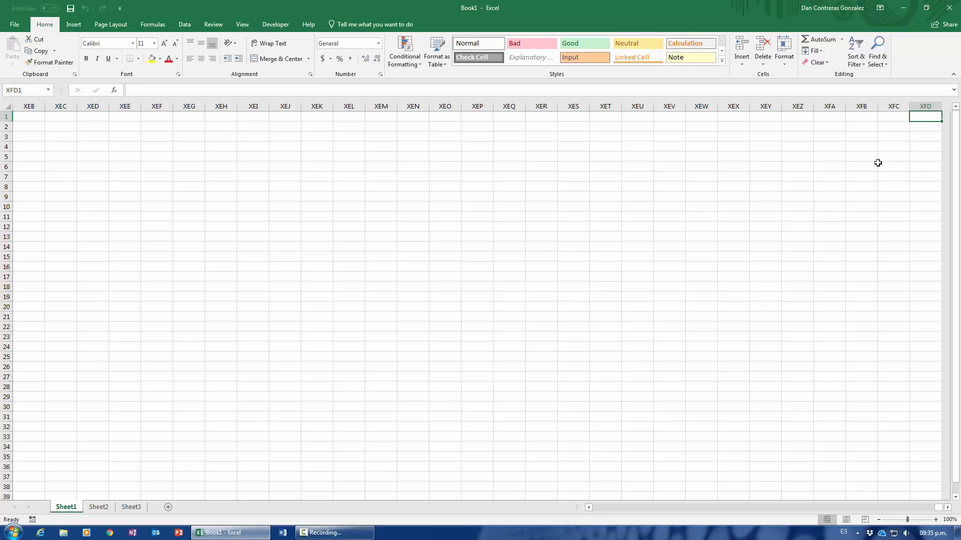
key("ctrl+Home")
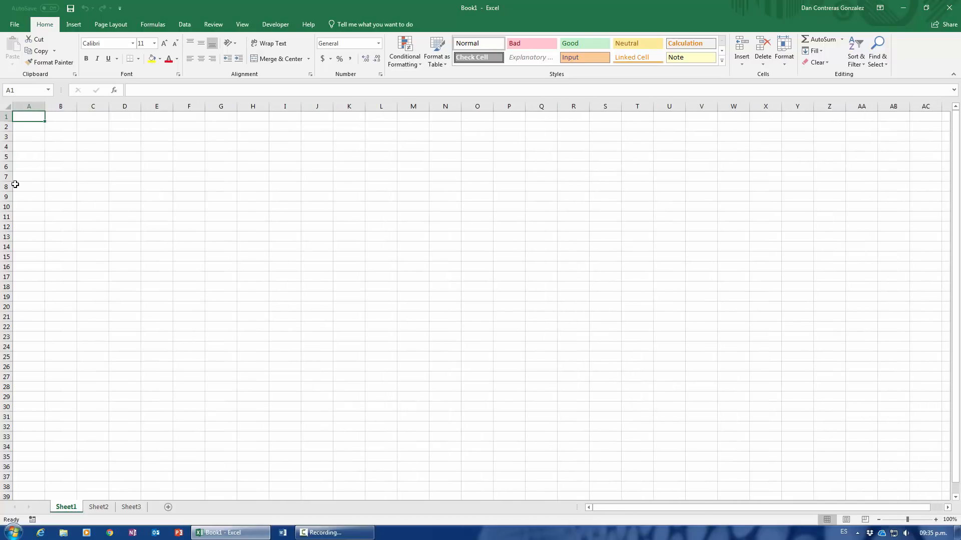
Select rows 1 through 5 one at a time to examine how rows are numbered.
left_click(6, 117)
left_click(6, 127)
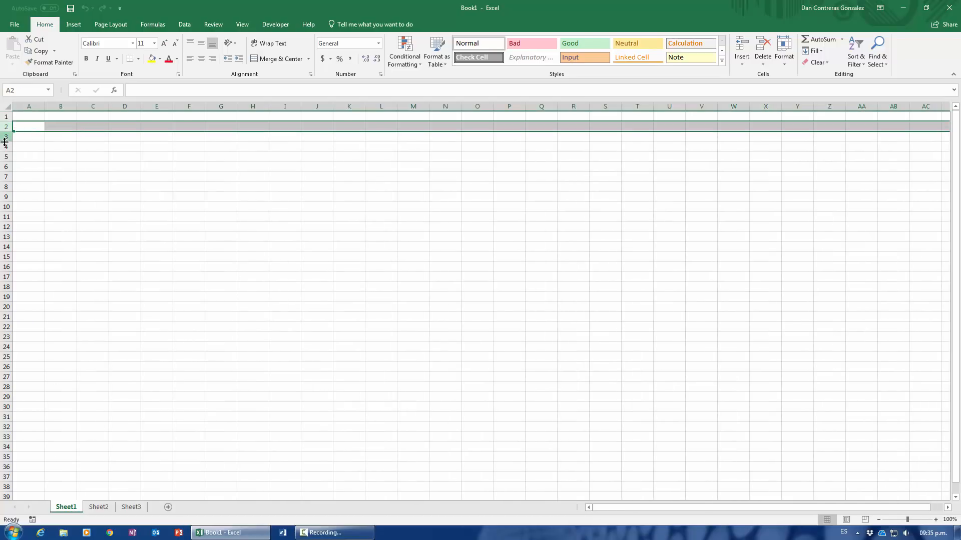
left_click(6, 138)
left_click(5, 146)
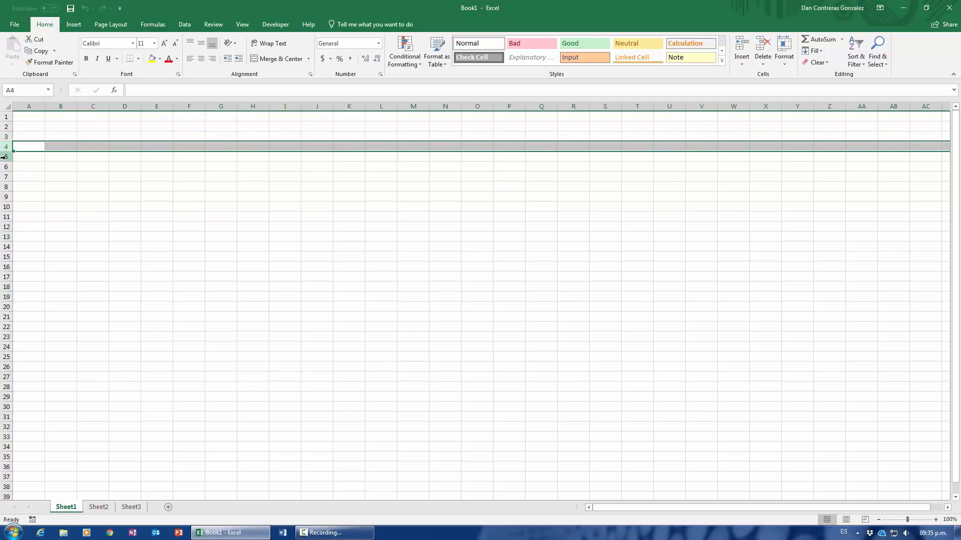
left_click(3, 157)
Jump from cell A4 to the last row of the sheet and return to cell A1.
left_click(29, 145)
key("ctrl+Down")
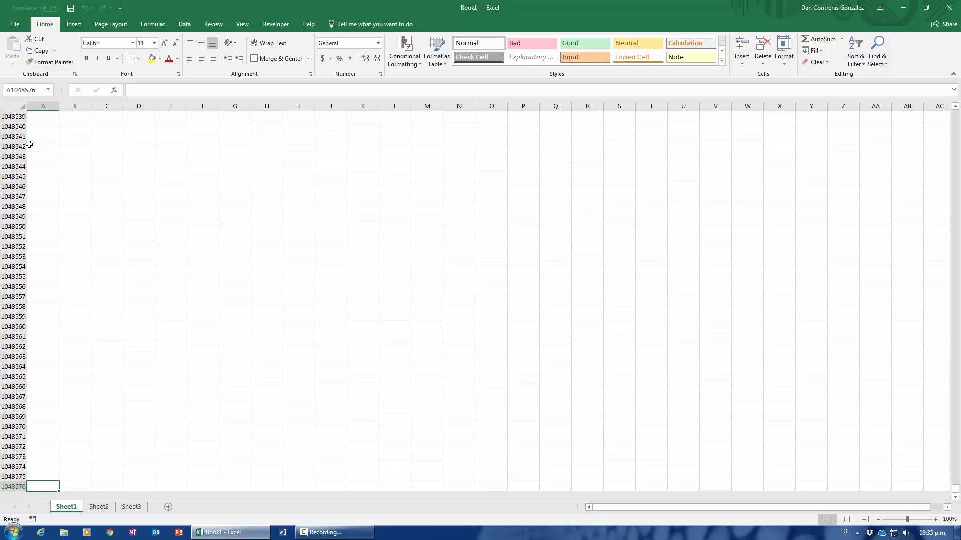
key("ctrl+Up")
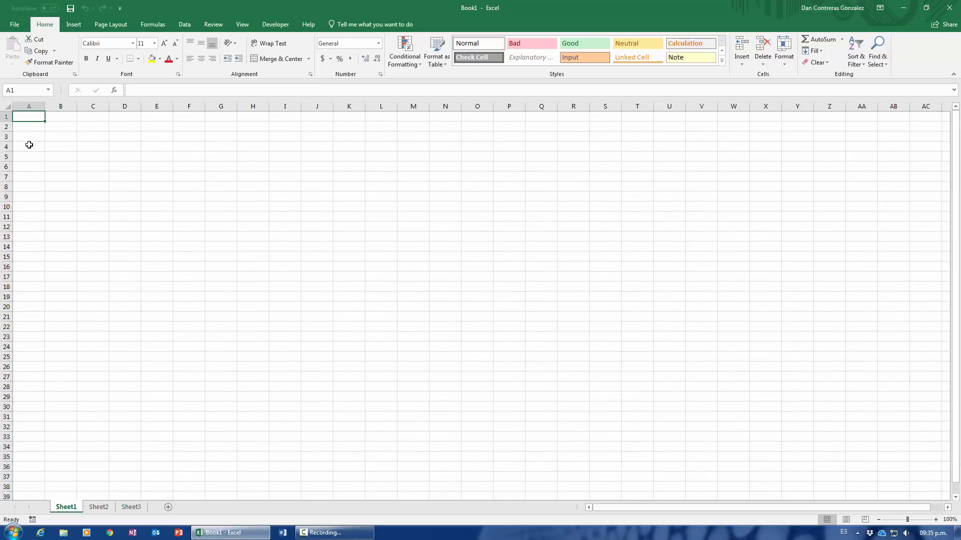
Select column F, row 3 and various single cells across the grid to examine columns, rows and cells.
left_click(189, 106)
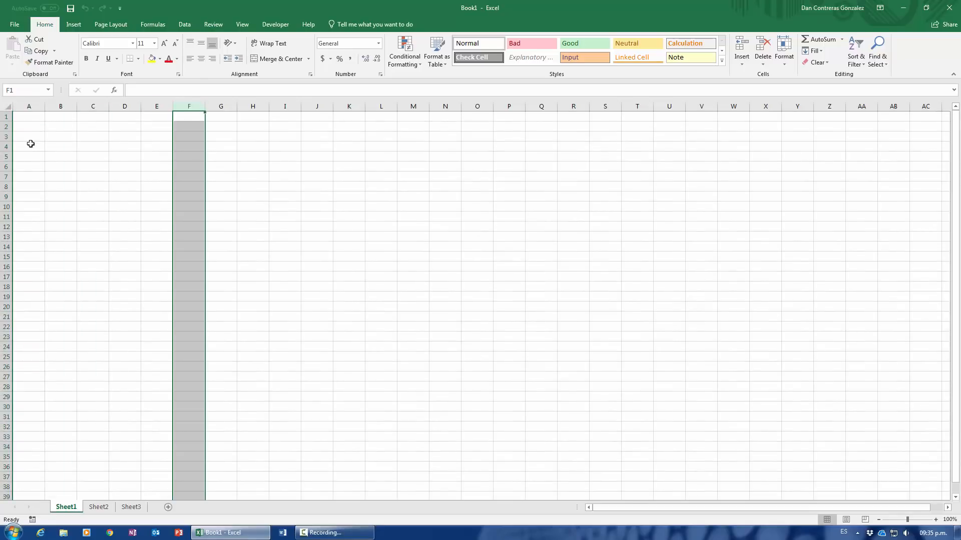
left_click(4, 136)
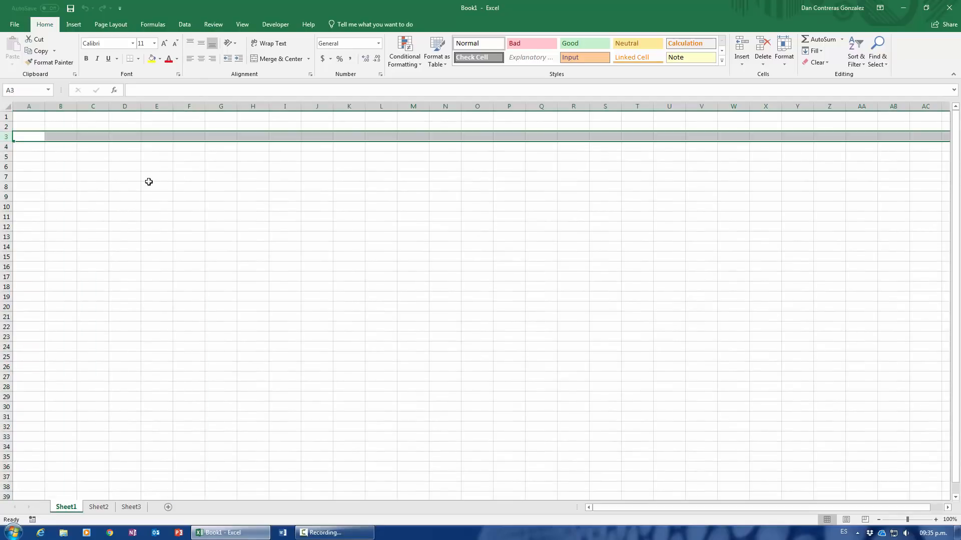
left_click(189, 156)
left_click(193, 226)
left_click(284, 198)
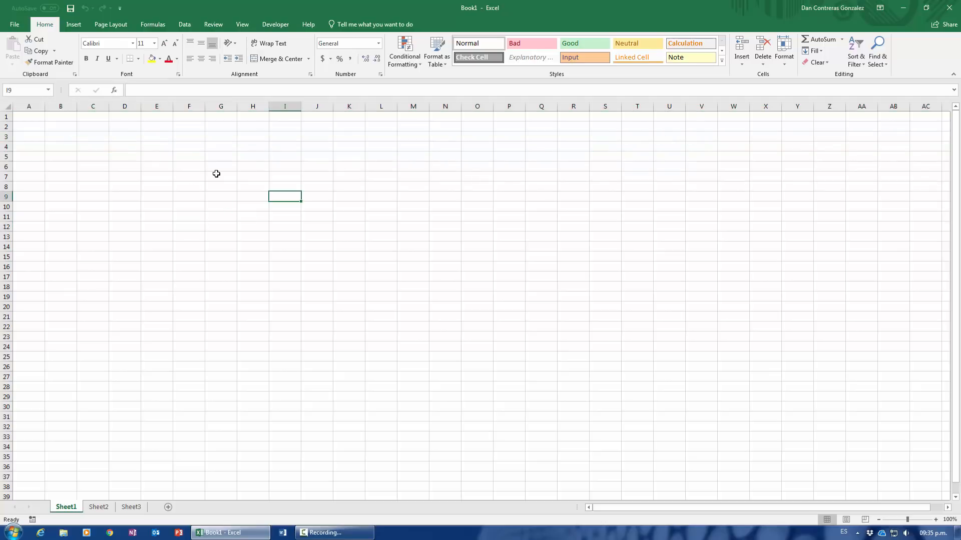
left_click(216, 173)
left_click(165, 186)
left_click(189, 266)
left_click(342, 235)
left_click(403, 168)
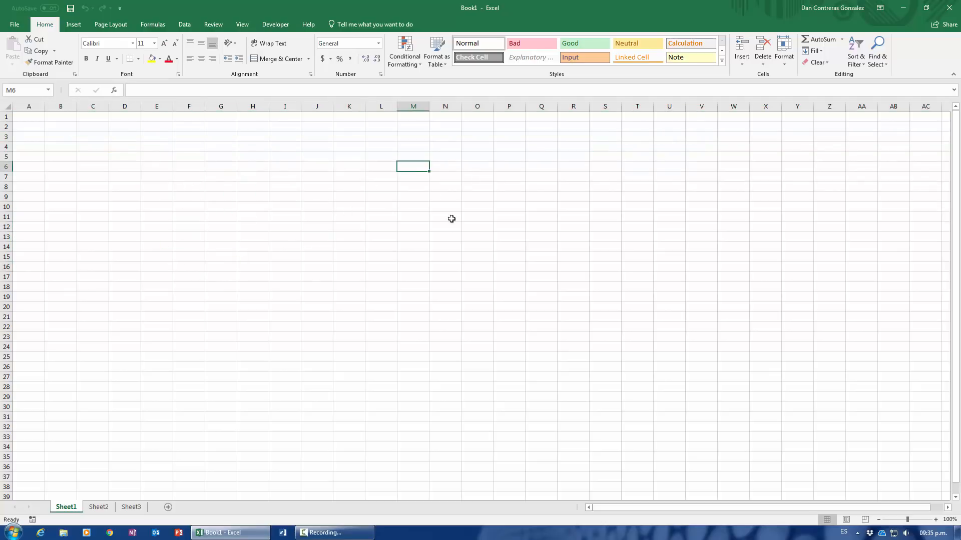
left_click(445, 237)
left_click(262, 195)
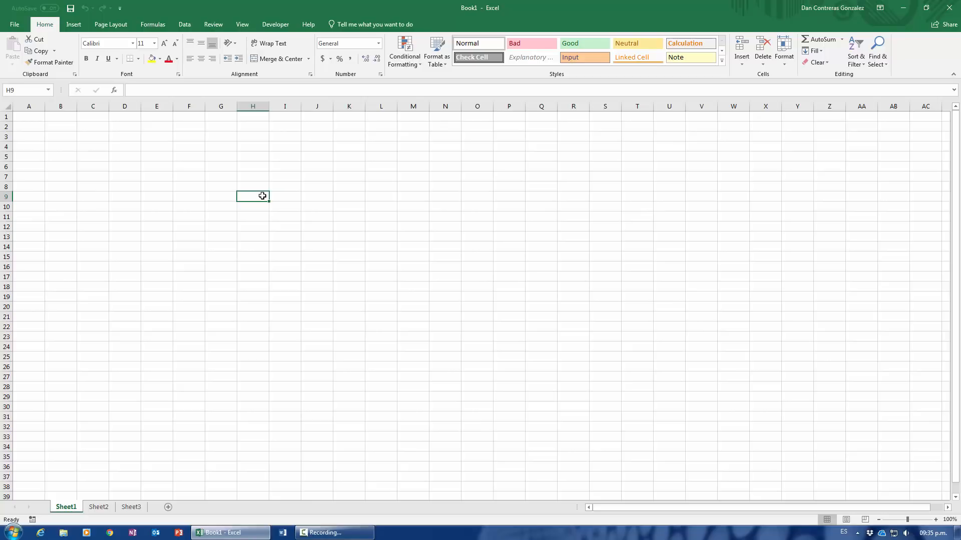
Select column H, row 5 and the cell where they intersect, H5.
left_click(255, 107)
left_click(2, 157)
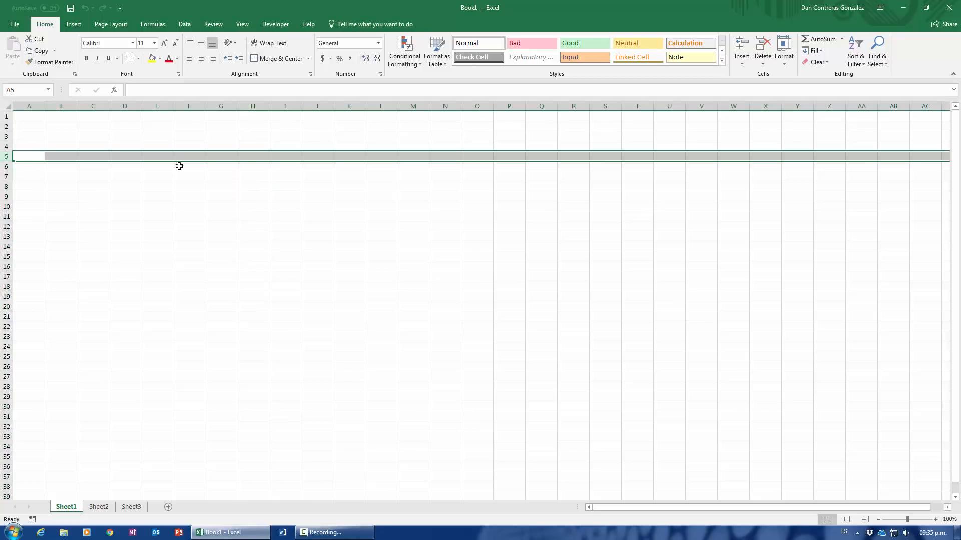
left_click(247, 156)
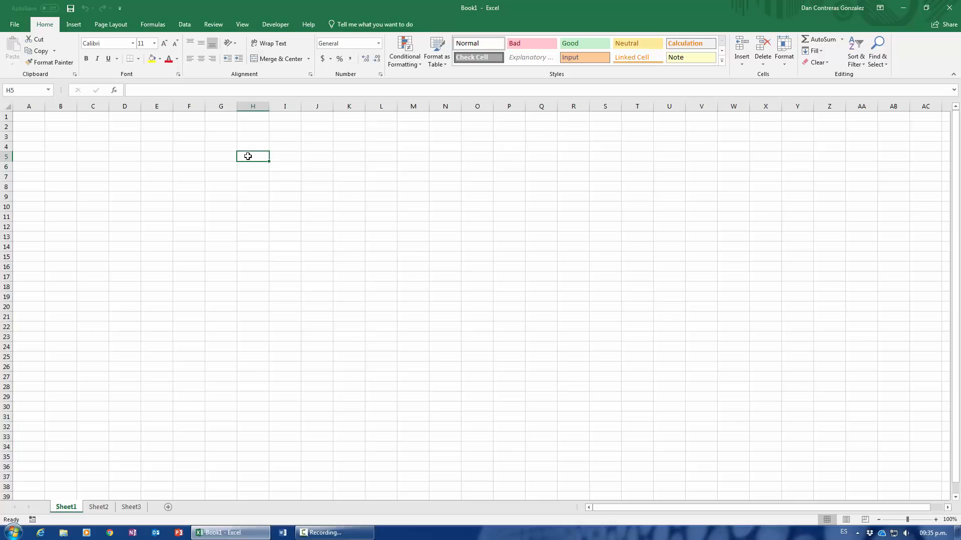
Enter the text "Hello World!" in cell E4.
left_click(151, 148)
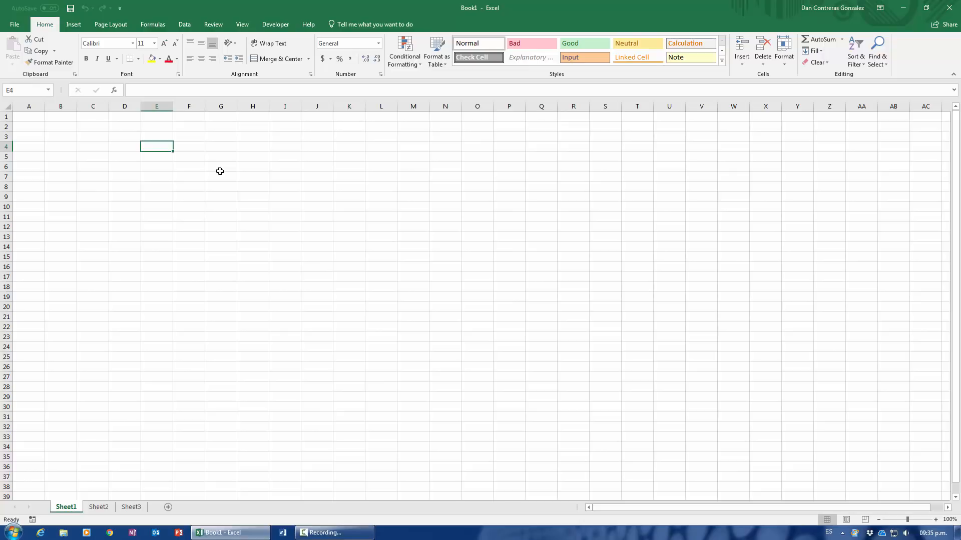
type("Hello World")
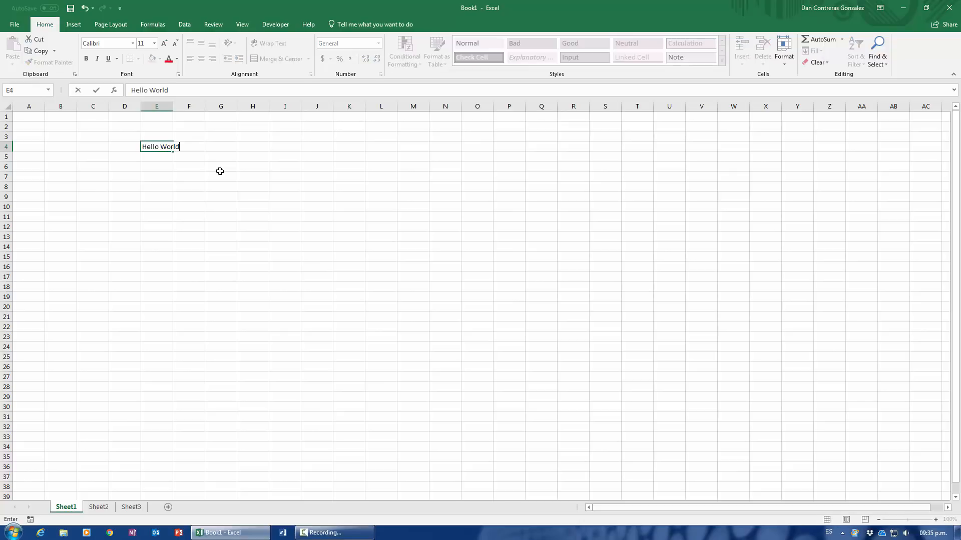
type("!")
key("Return")
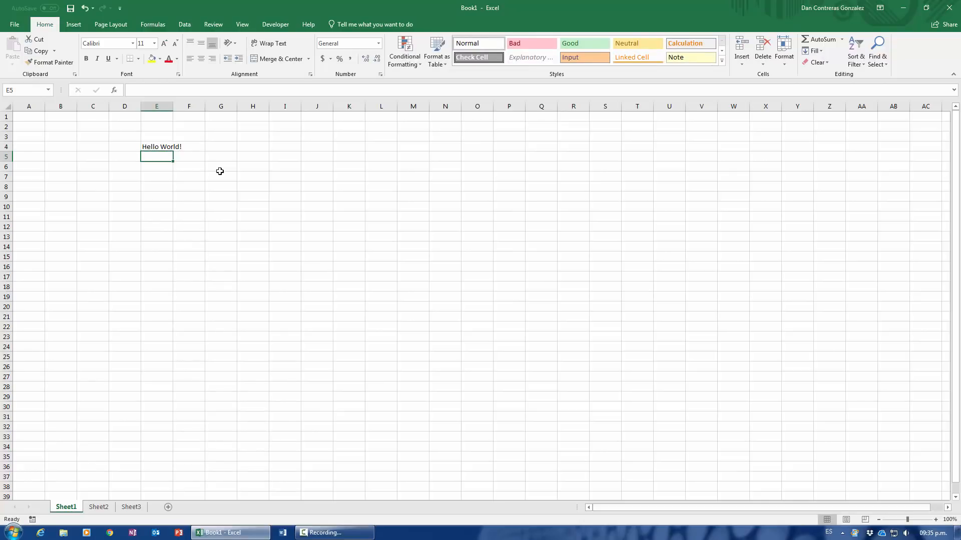
Enter the number 123 in cell E6.
key("Return")
type("123")
key("Return")
Enter the sentence "I'm having chicken dinner tonight" in cell G9.
key("Down")
key("Down")
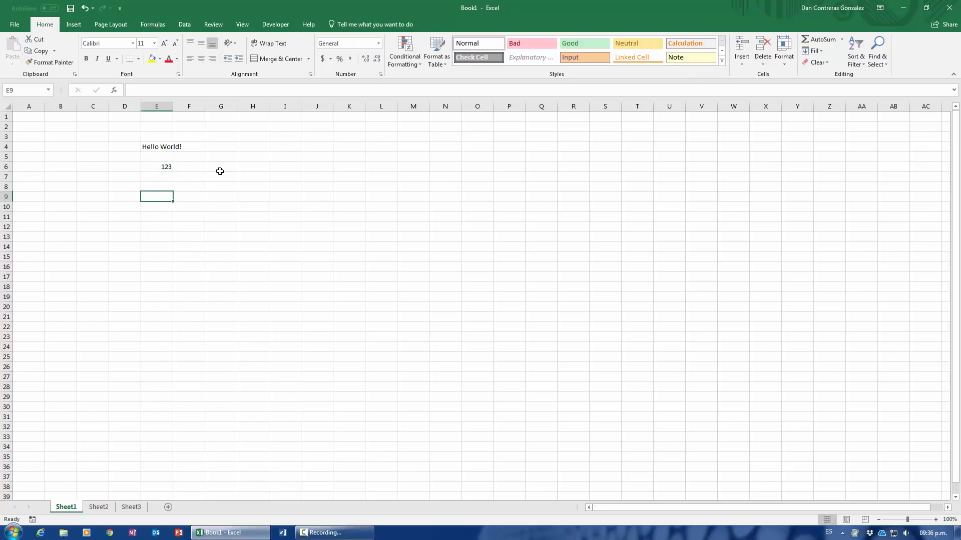
key("Right")
key("Right")
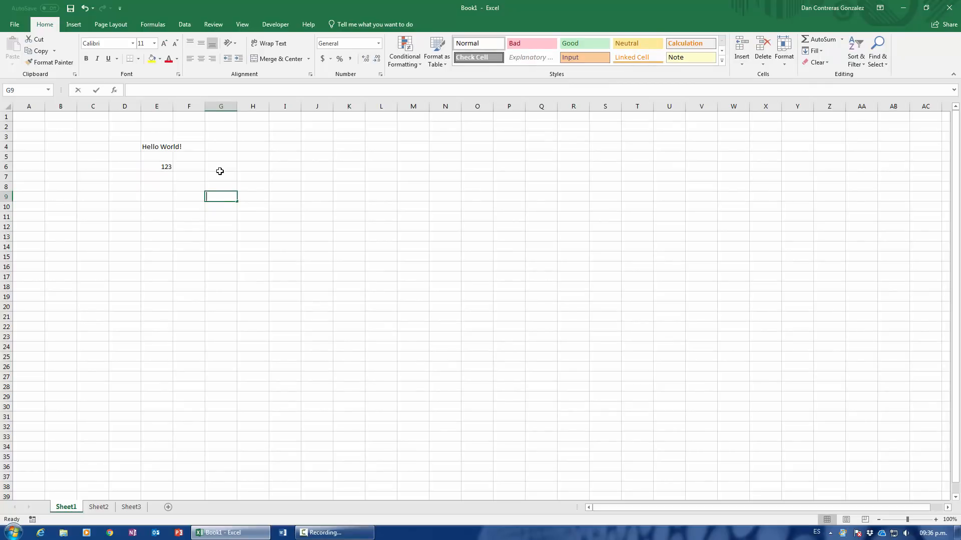
type("I'm having ")
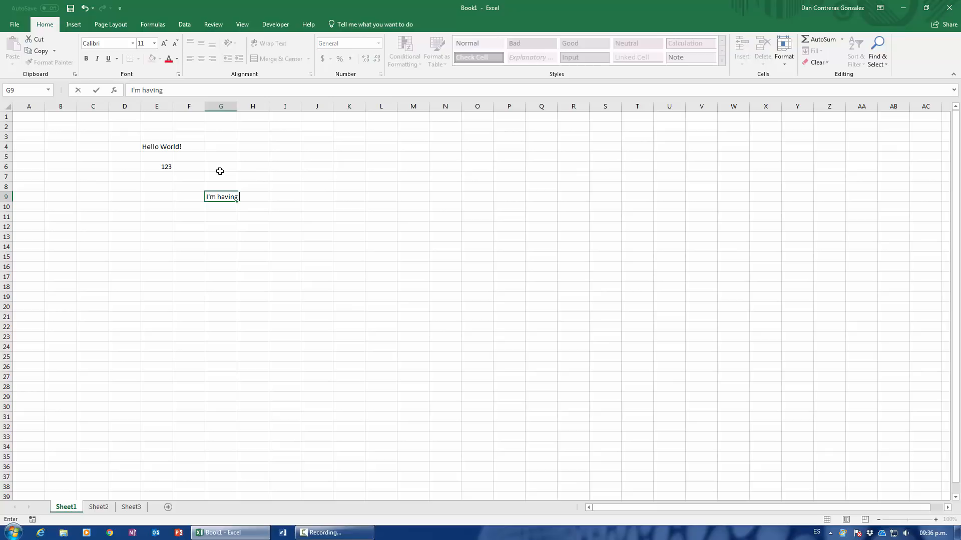
type("chicken dinner tonight")
key("Return")
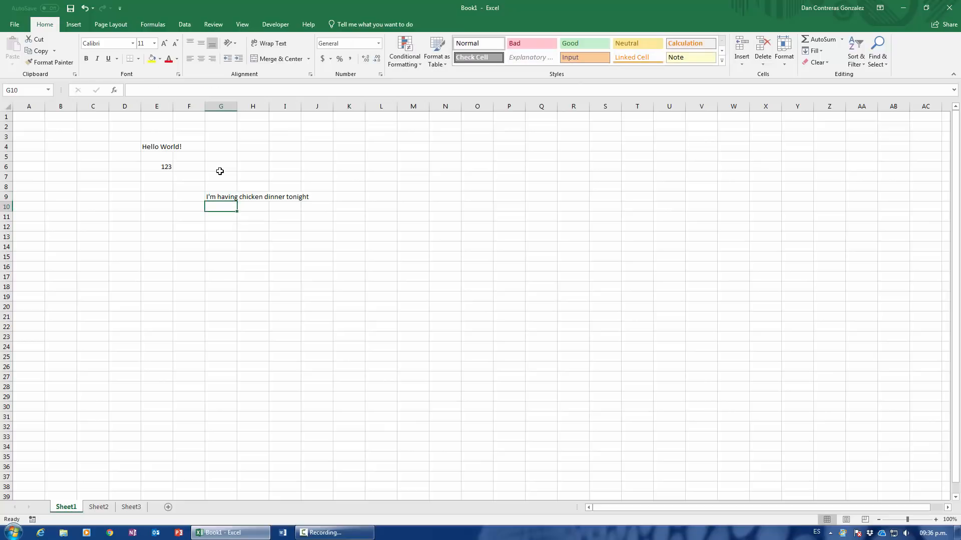
Select the sentence's cell G9, and dismiss the Windows performance message by keeping the current color scheme and not showing it again.
left_click(223, 218)
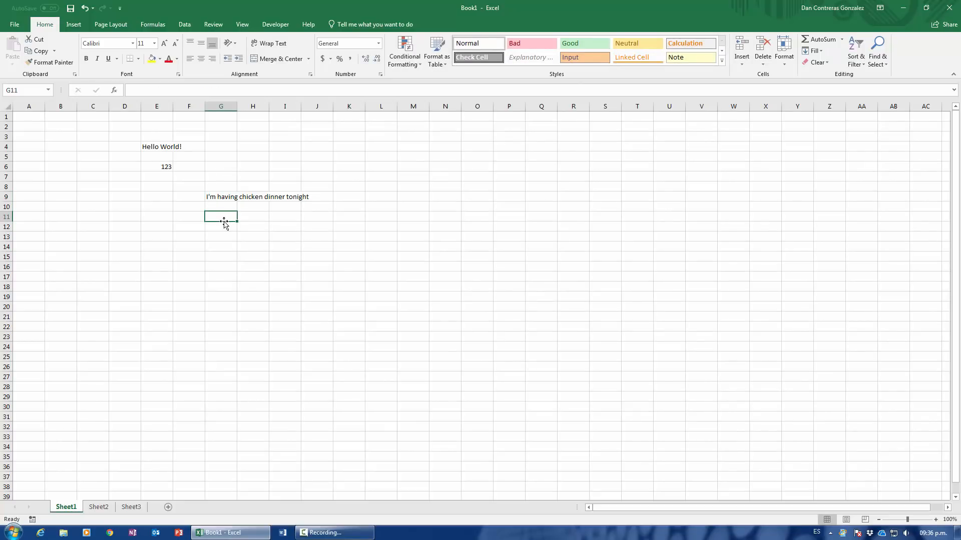
key("Up")
key("Up")
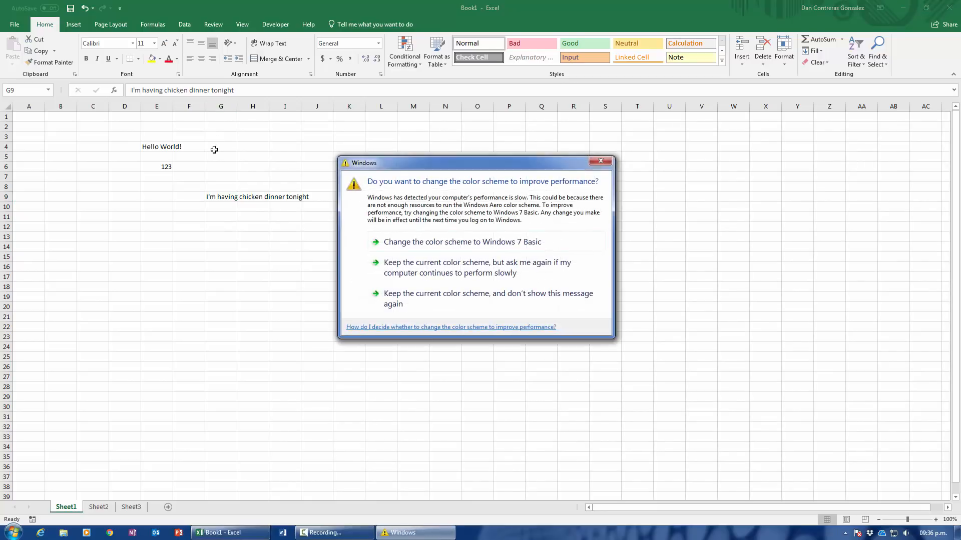
left_click(399, 301)
left_click(228, 154)
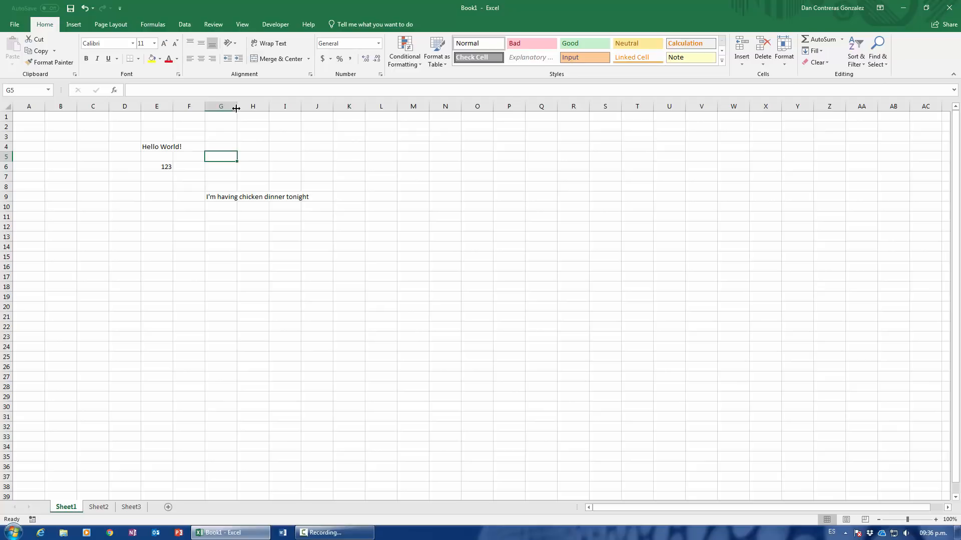
Widen column G so that the whole sentence in G9 fits inside its cell.
left_click_drag(236, 109, 235, 108)
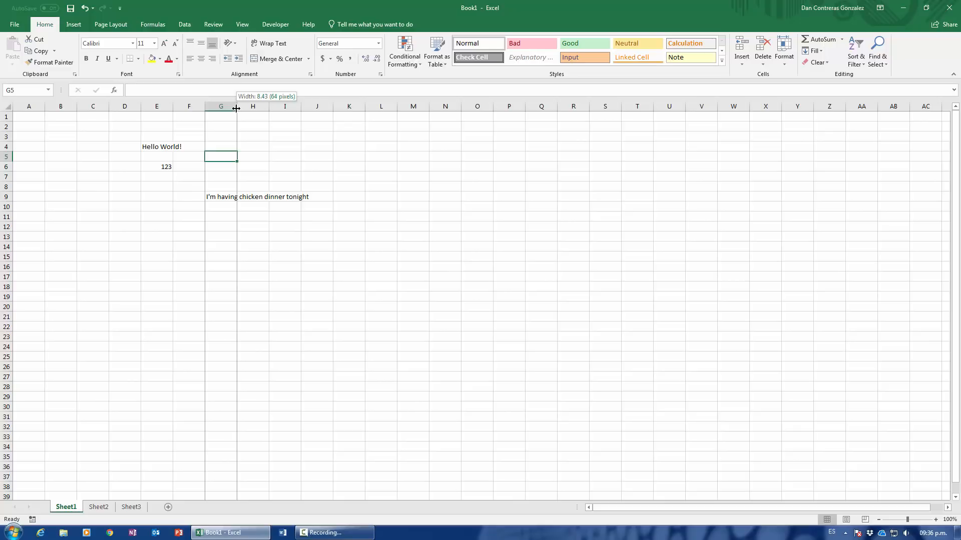
left_click_drag(236, 108, 313, 113)
left_click(241, 195)
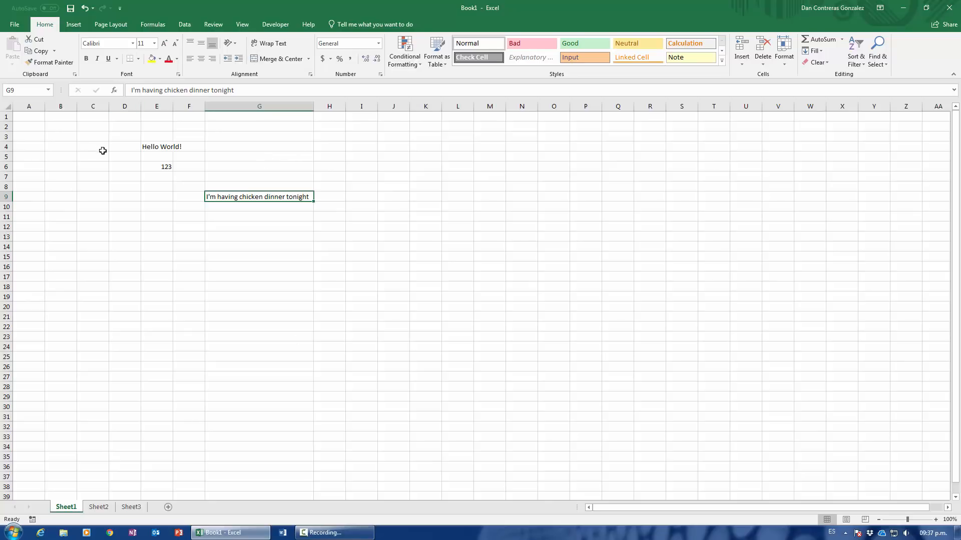
Rename Sheet1 as MyFirstWorksheet.
double_click(69, 510)
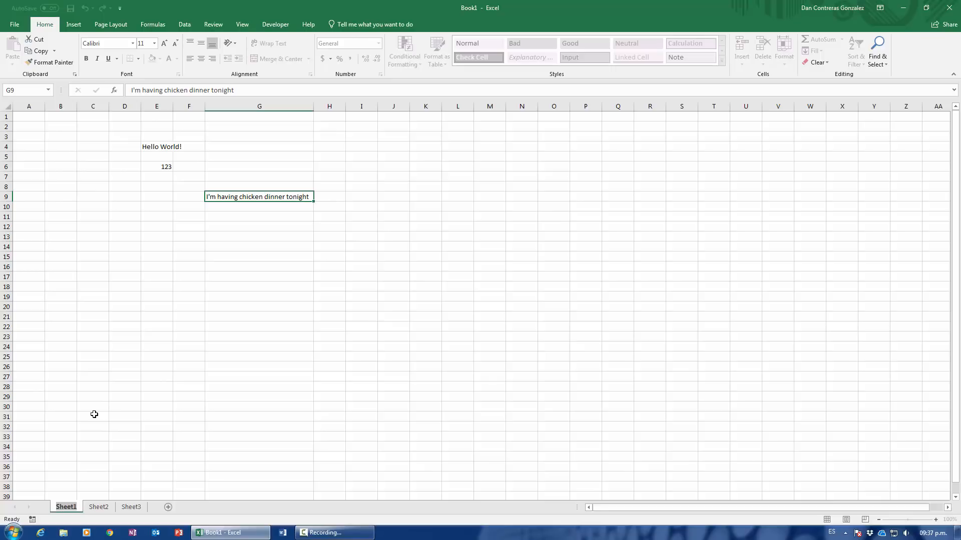
type("My")
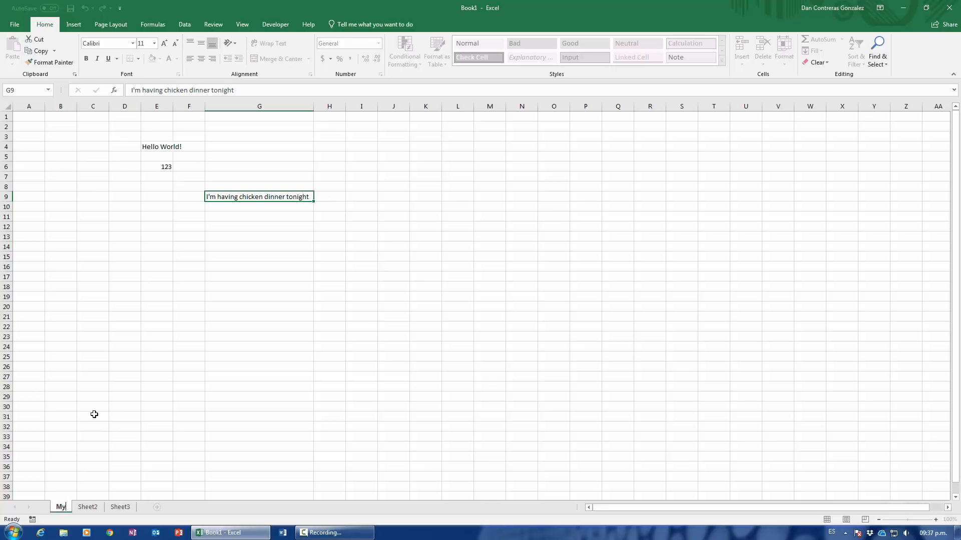
type("FirstWorksheet")
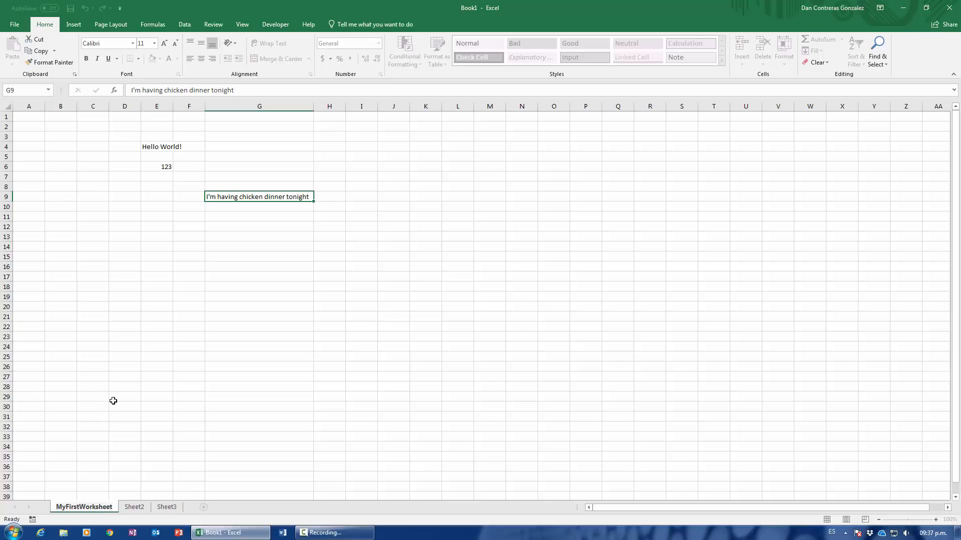
key("Return")
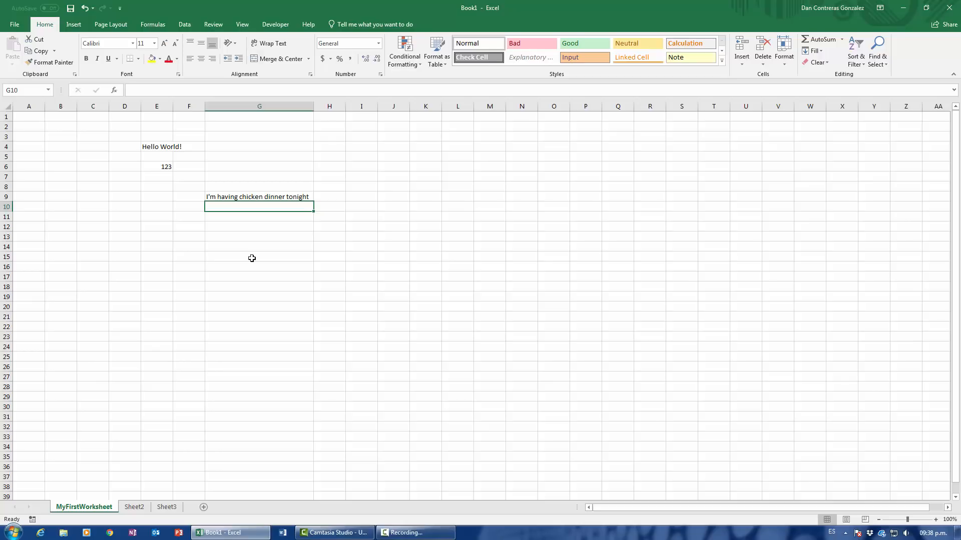
Review the workbook's parts by selecting column G and row 5, viewing the other sheets and returning to MyFirstWorksheet.
left_click(253, 106)
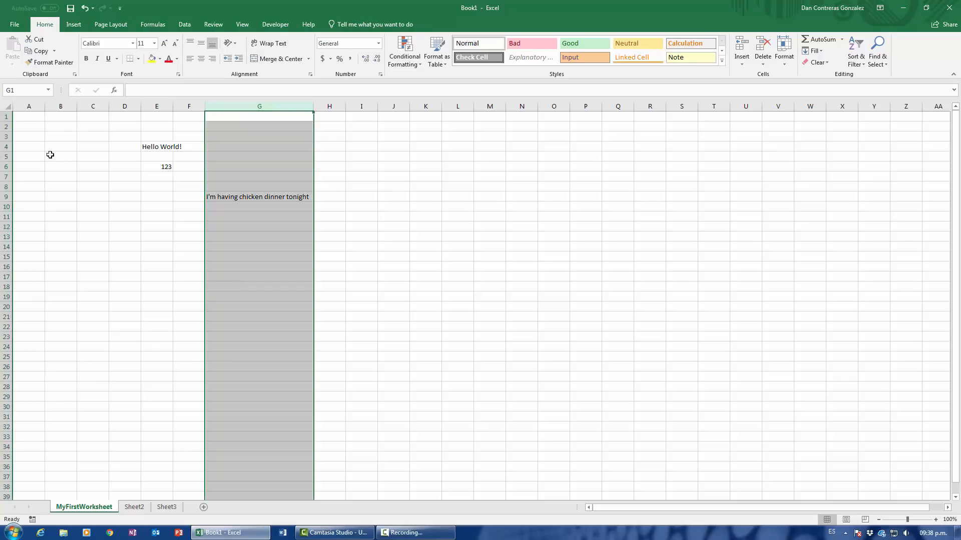
left_click(3, 156)
left_click(141, 510)
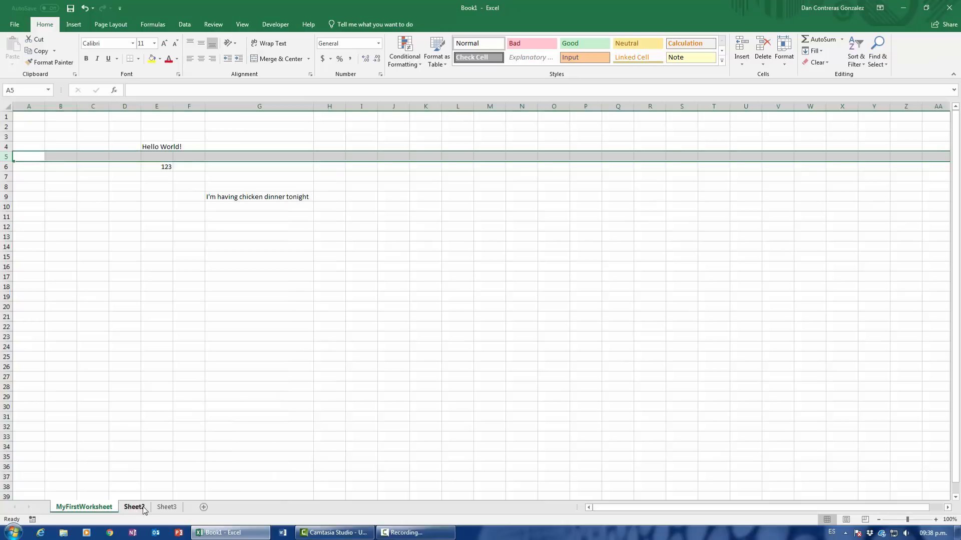
left_click(157, 510)
left_click(135, 507)
left_click(84, 507)
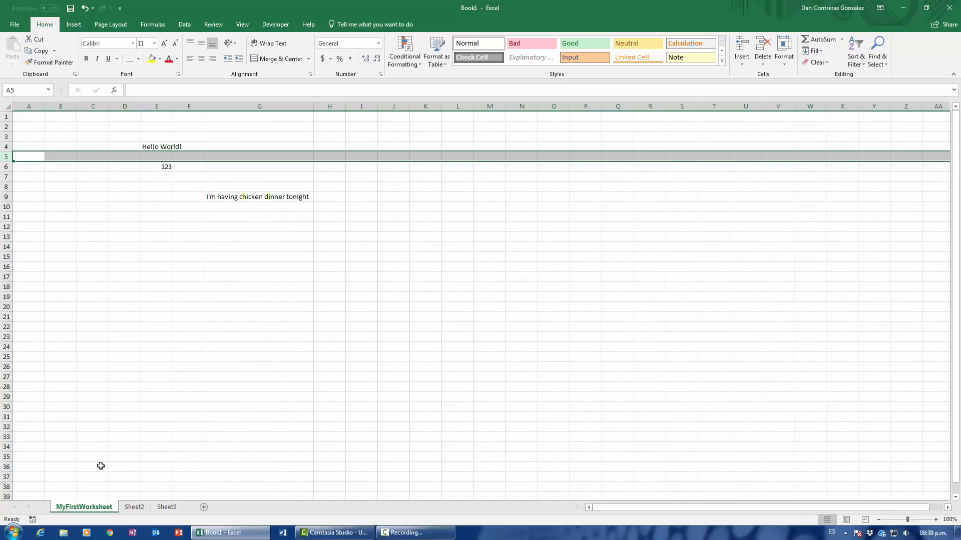
Rename Sheet2 as Monthly Budget.
left_click(134, 507)
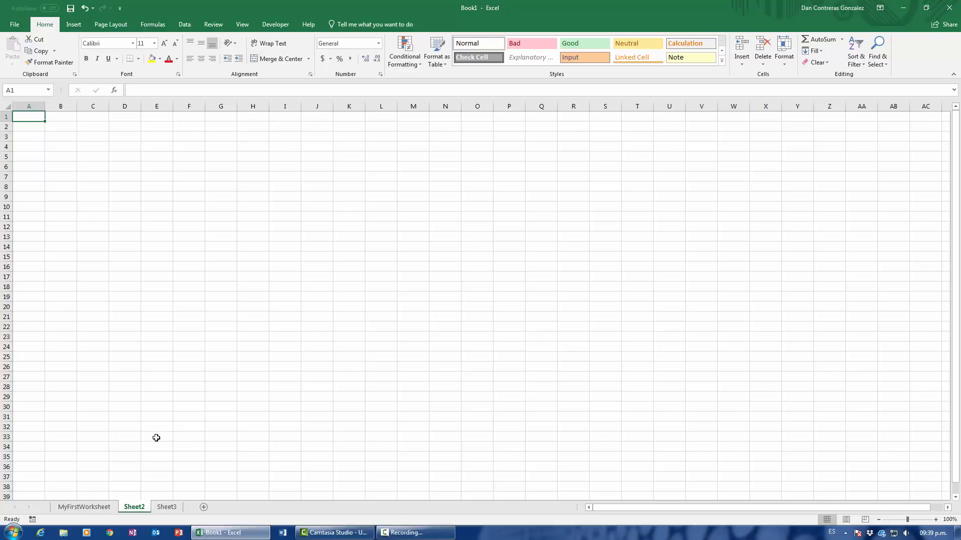
double_click(133, 506)
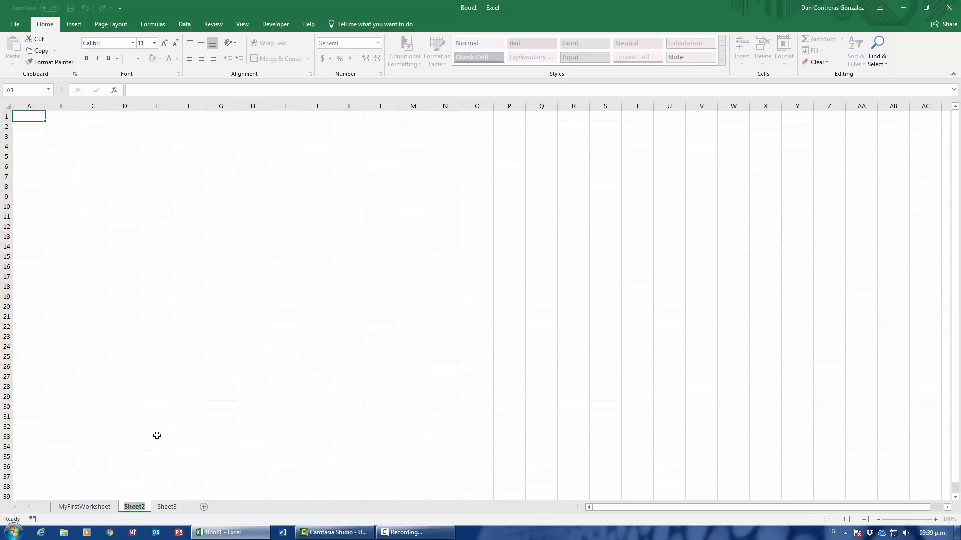
type("Monthly Budget")
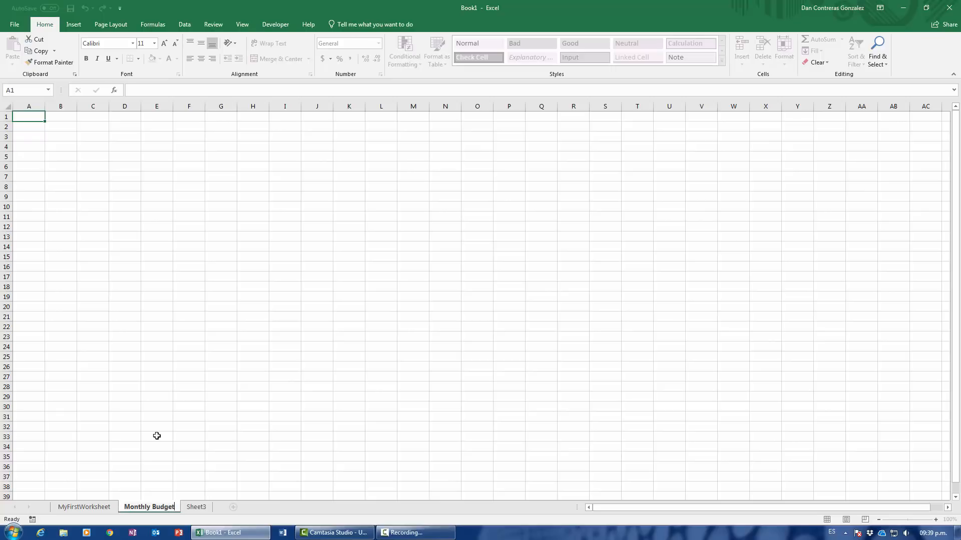
key("Return")
Enter the text "Monthly Budget" in cell B7 of the Monthly Budget sheet.
left_click(137, 180)
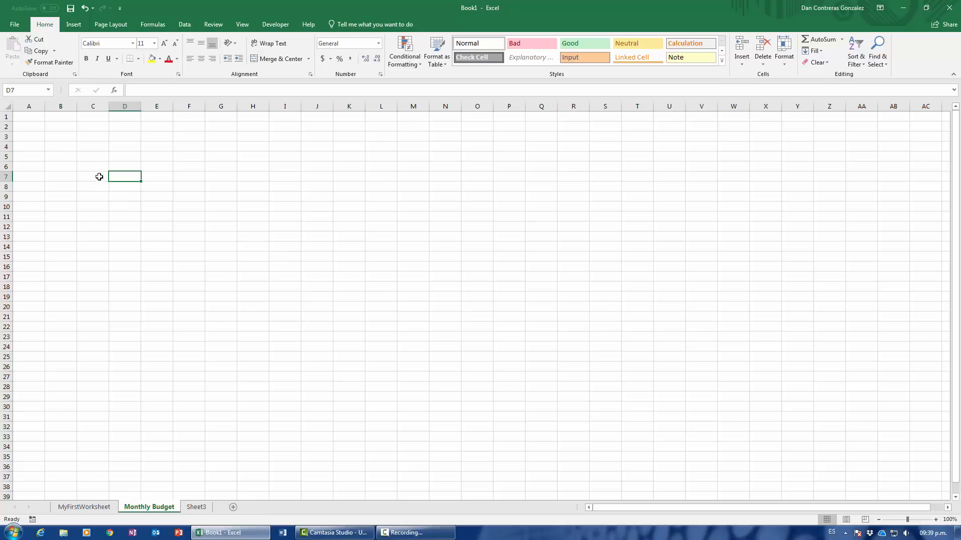
left_click(66, 180)
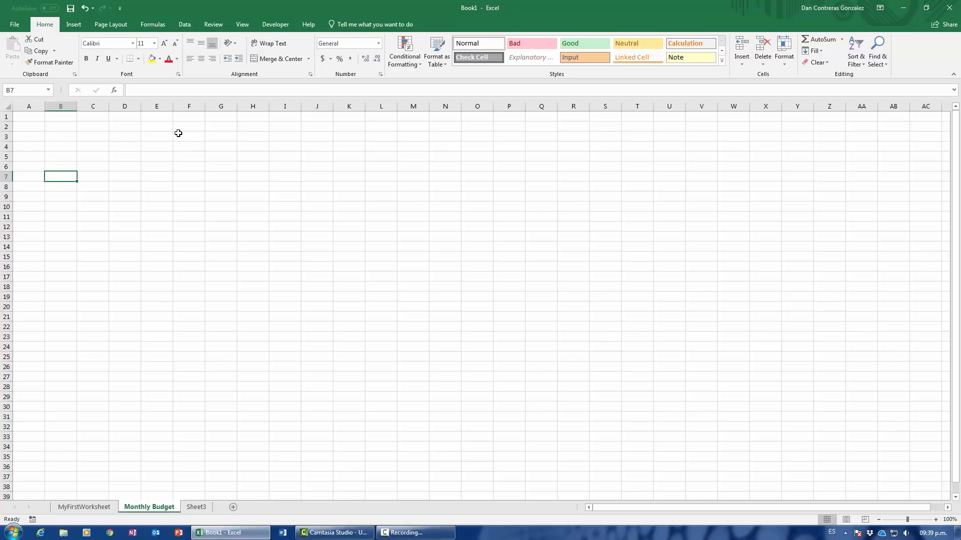
type("Monthly Budget")
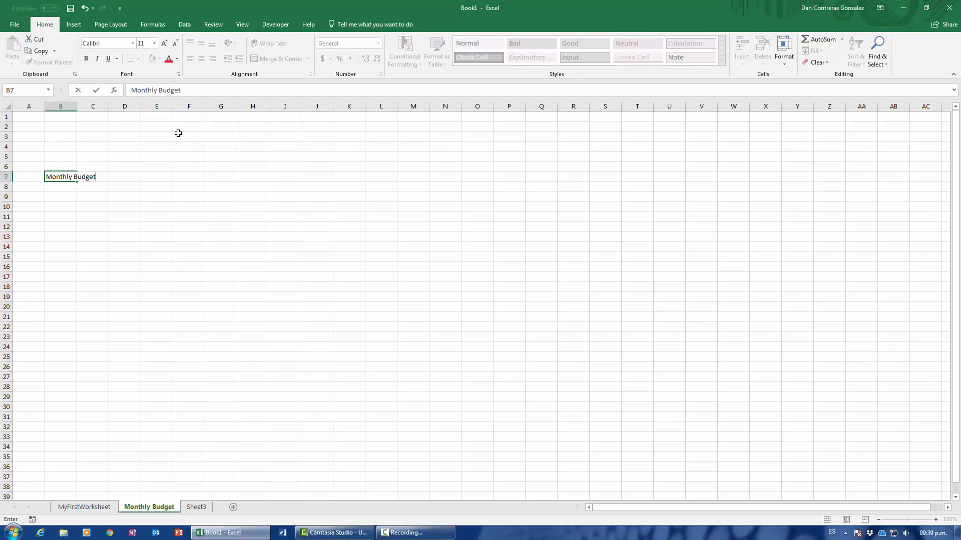
key("Return")
key("Up")
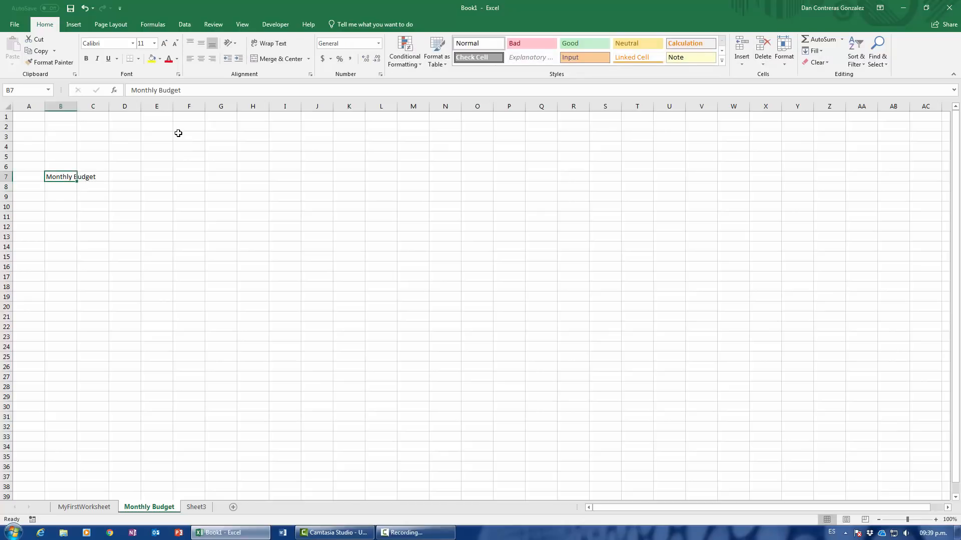
key("Down")
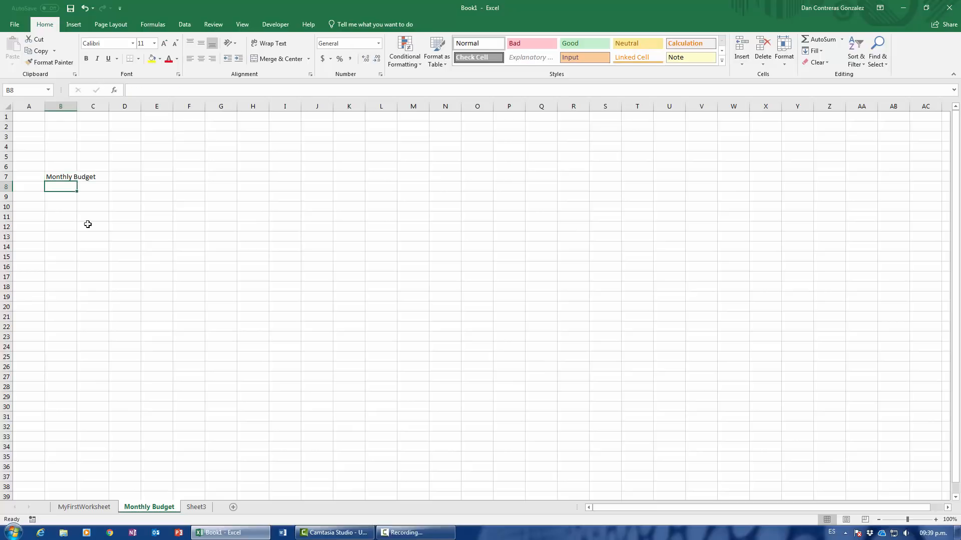
Change the font of the Monthly Budget text in B7 to Franklin Gothic Demi Cond.
left_click(72, 173)
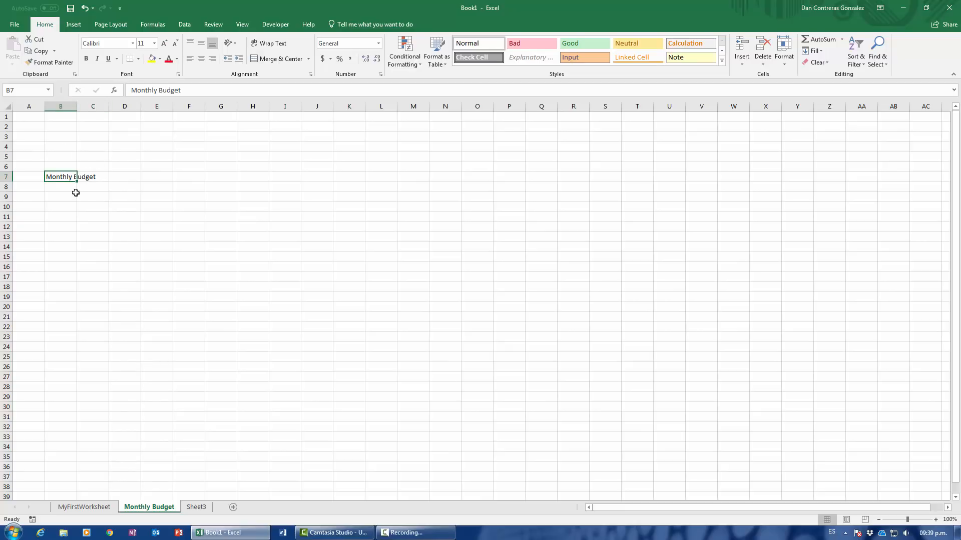
left_click(133, 44)
left_click(133, 45)
left_click(133, 44)
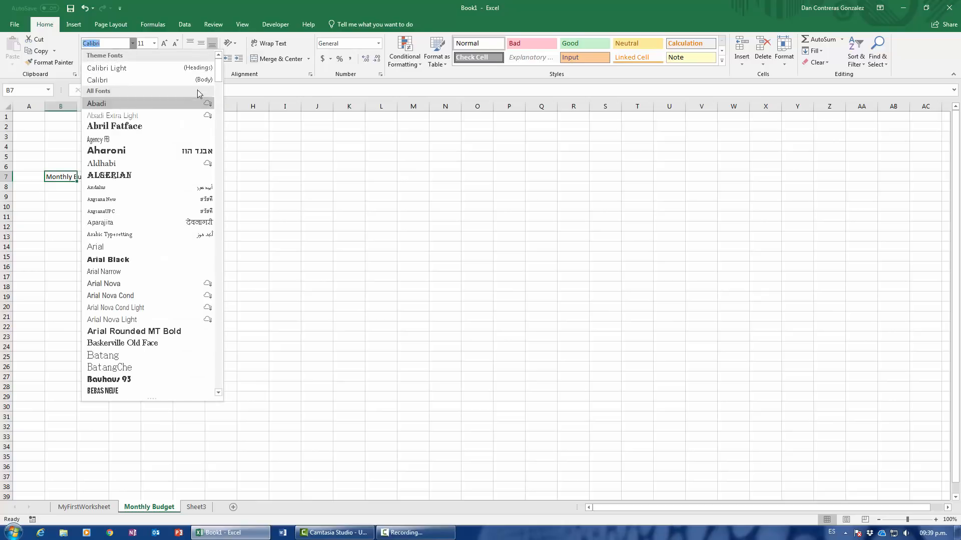
scroll(215, 134, "down", 10)
scroll(214, 135, "down", 13)
scroll(213, 142, "up", 12)
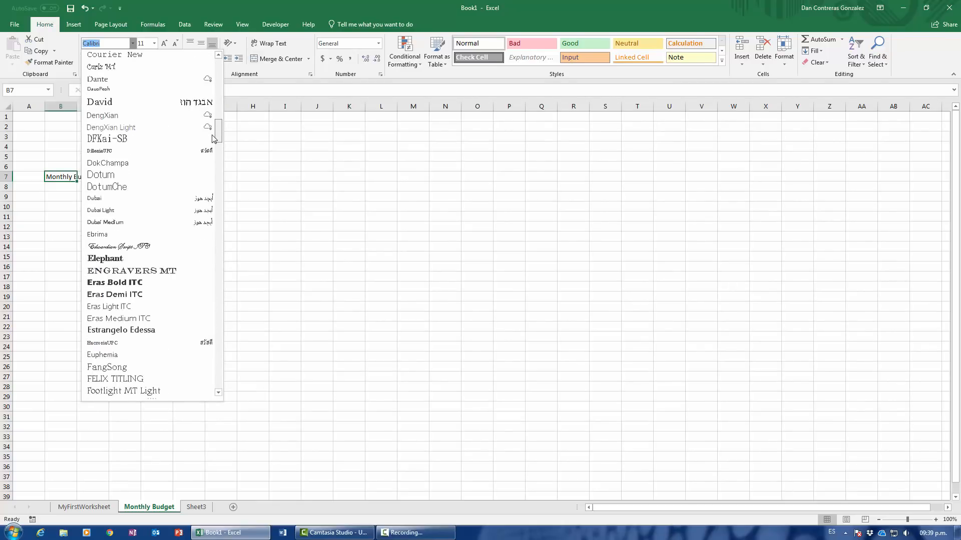
scroll(213, 150, "down", 6)
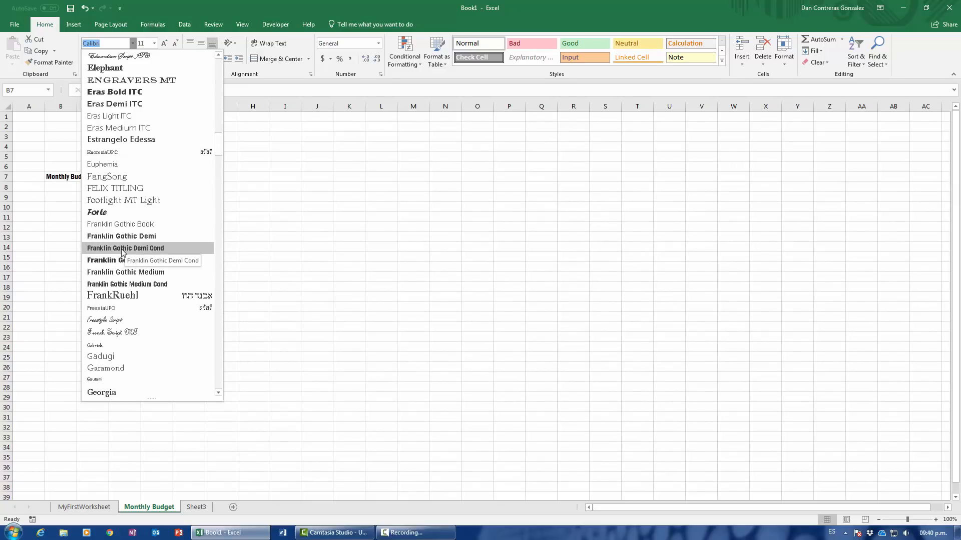
left_click(121, 249)
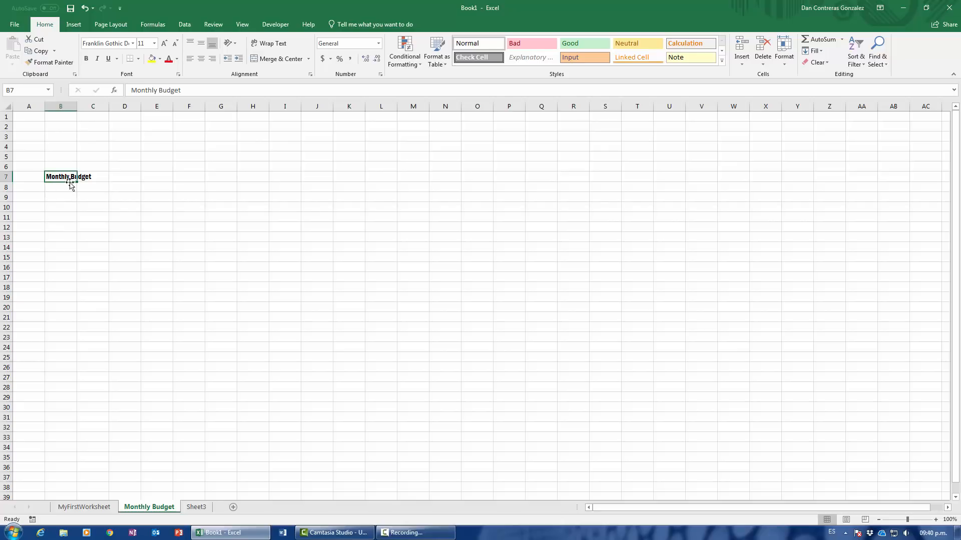
Enlarge the Monthly Budget text in B7 through the successive font sizes up to 72, and bring it back down to 48.
left_click(155, 43)
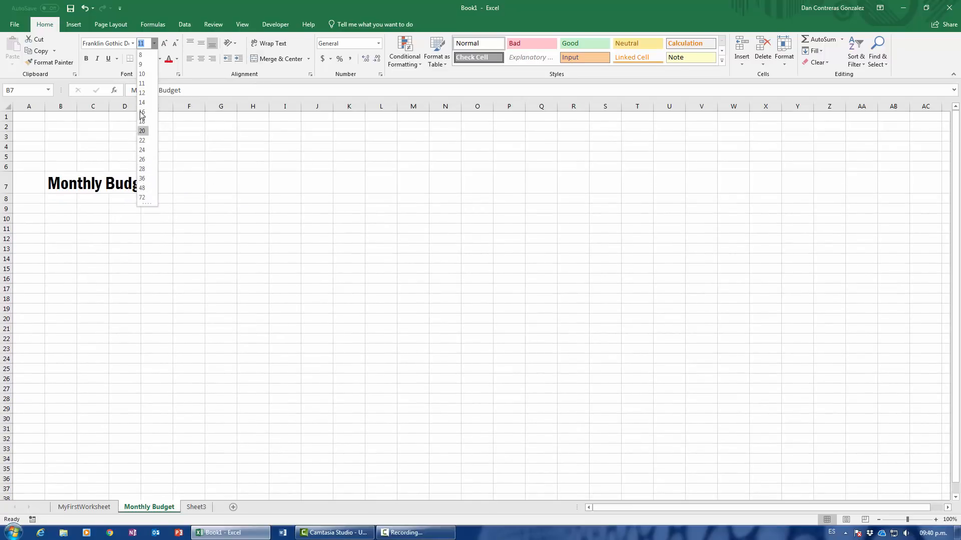
left_click(143, 84)
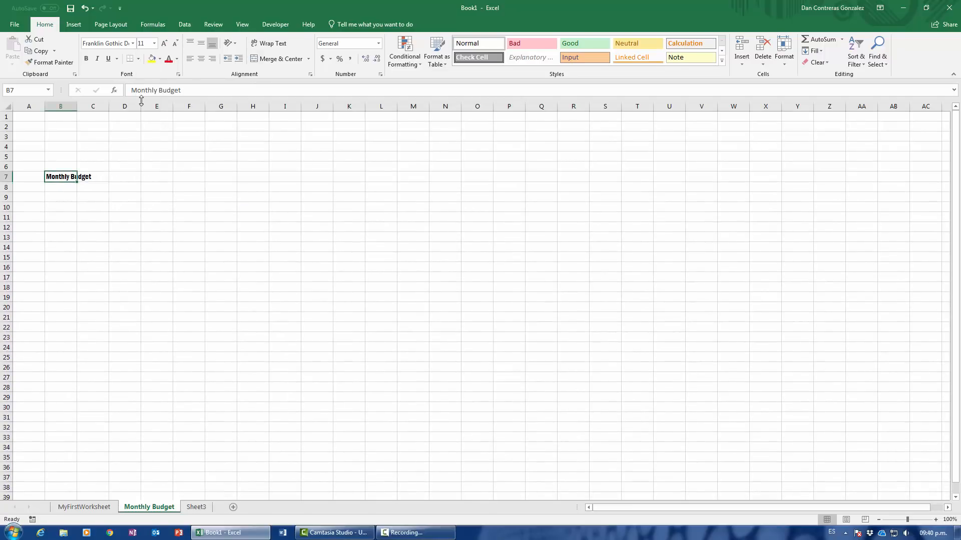
left_click(167, 42)
left_click(167, 42)
left_click(168, 42)
left_click(167, 42)
left_click(167, 42)
left_click(167, 42)
left_click(167, 42)
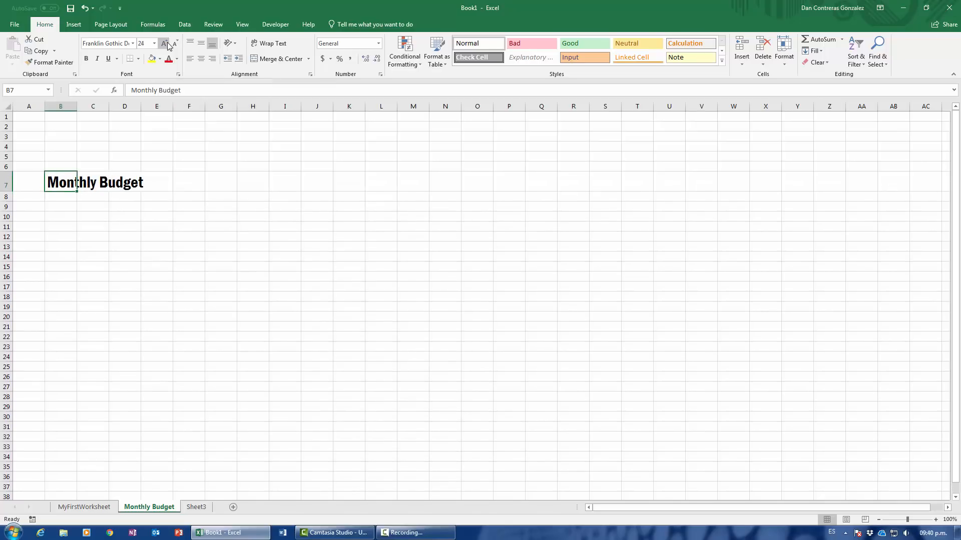
left_click(167, 42)
left_click(167, 42)
left_click(167, 42)
left_click(167, 42)
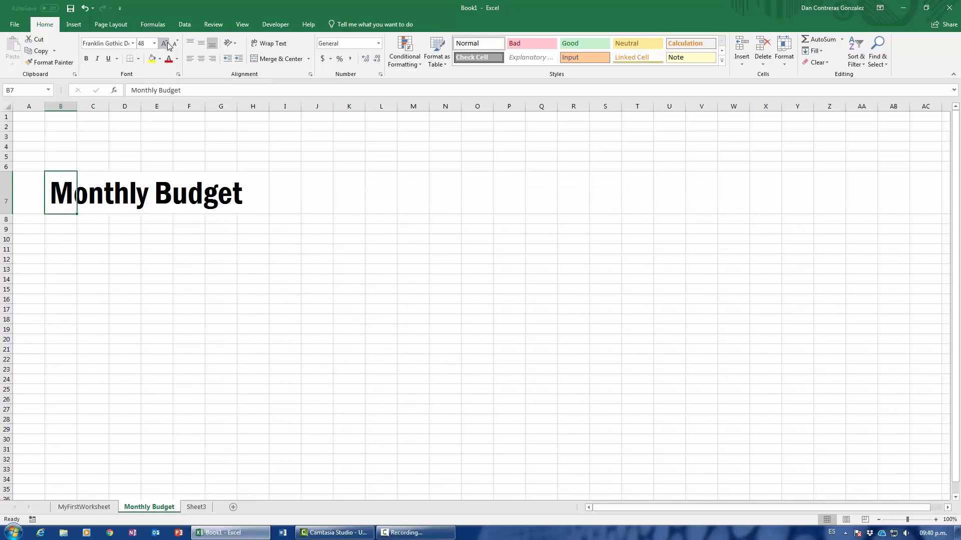
left_click(167, 42)
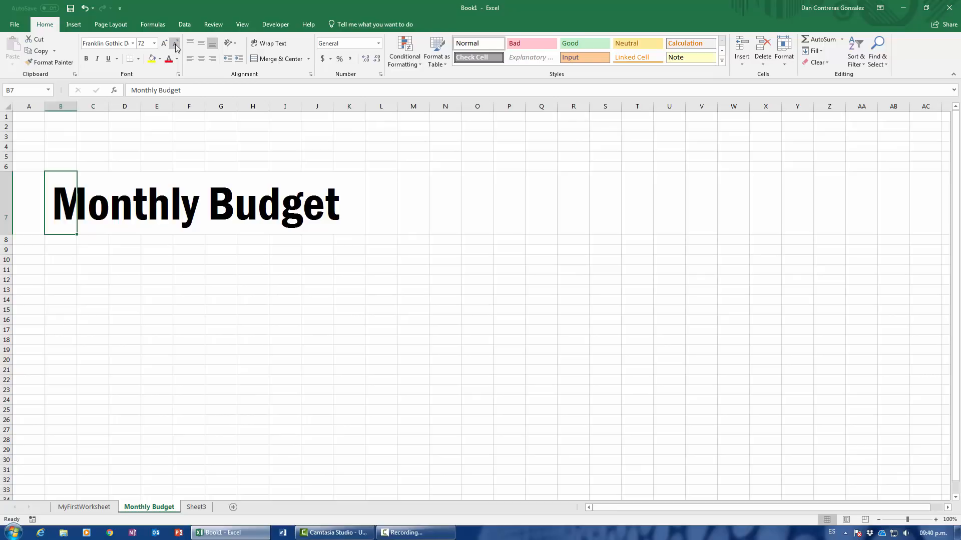
left_click(175, 44)
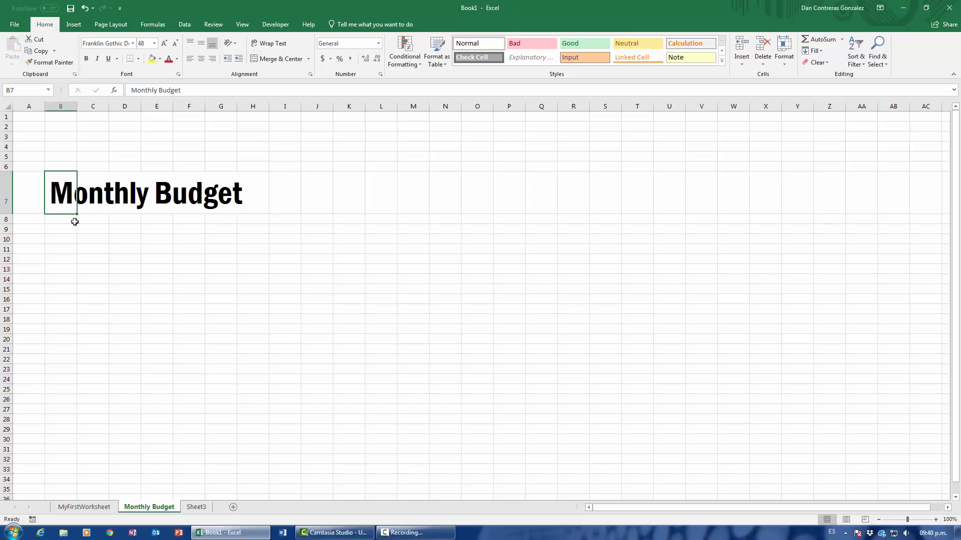
Widen column B to fit the Monthly Budget title, and narrow it back to about its original width.
left_click(60, 106)
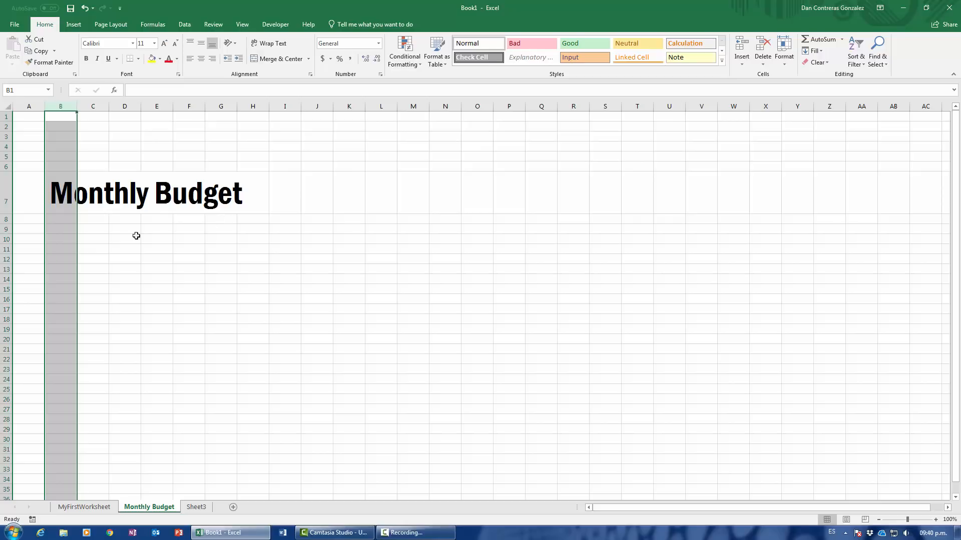
left_click(107, 275)
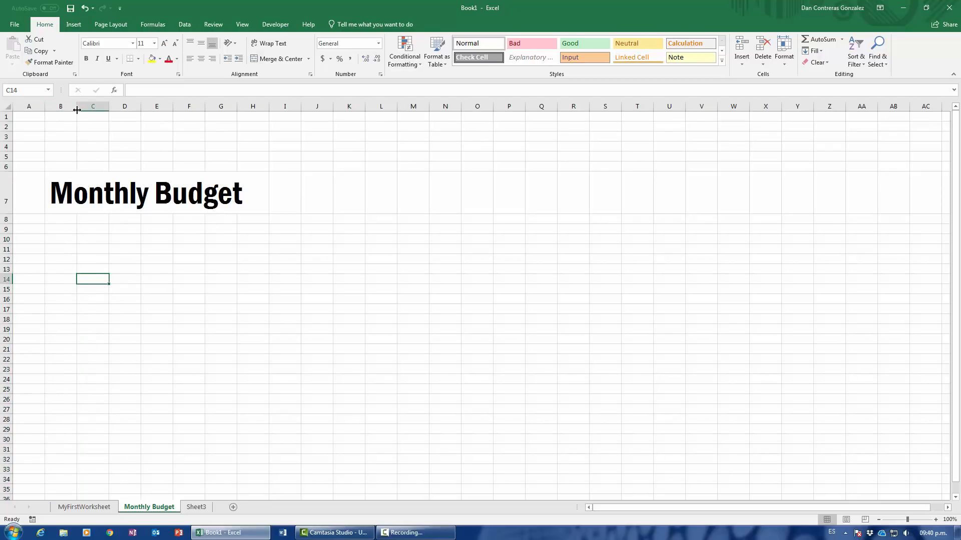
left_click_drag(76, 110, 258, 110)
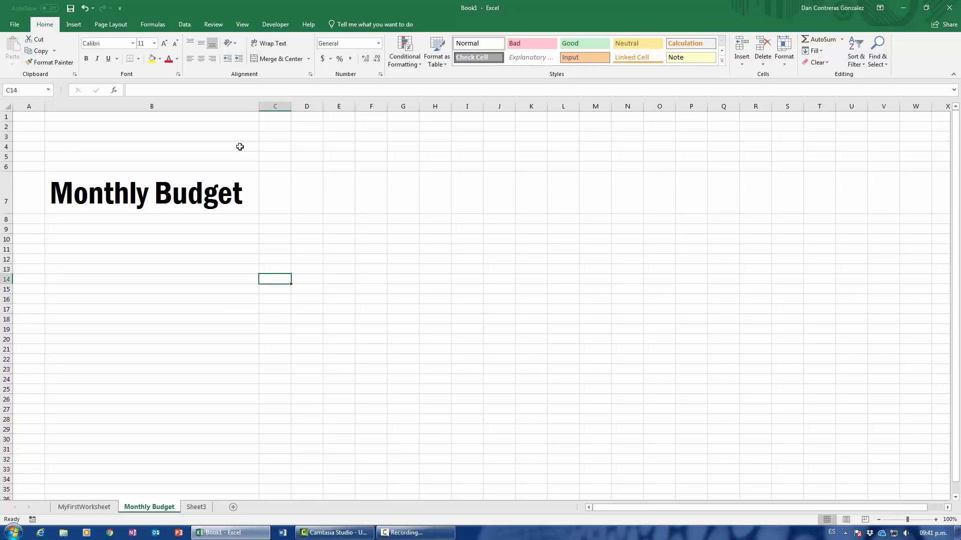
left_click_drag(258, 110, 75, 126)
left_click(105, 157)
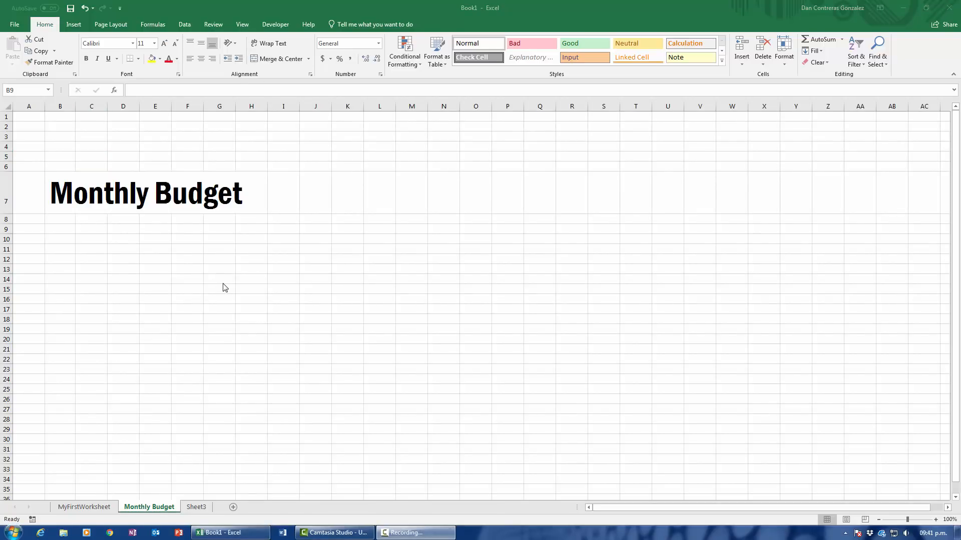
Merge and center cells B7 through H7 so the Monthly Budget title spans the range.
left_click(60, 229)
left_click_drag(62, 186, 251, 192)
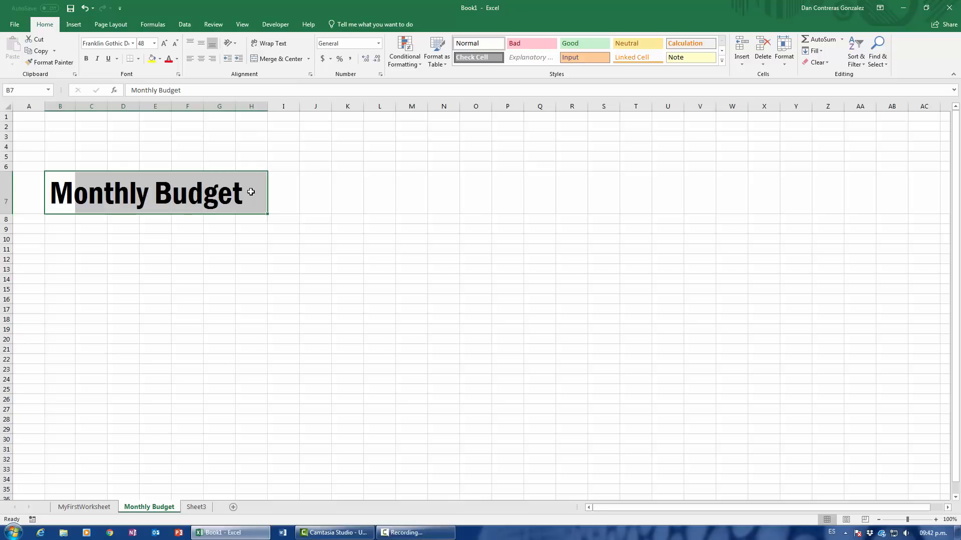
left_click(188, 319)
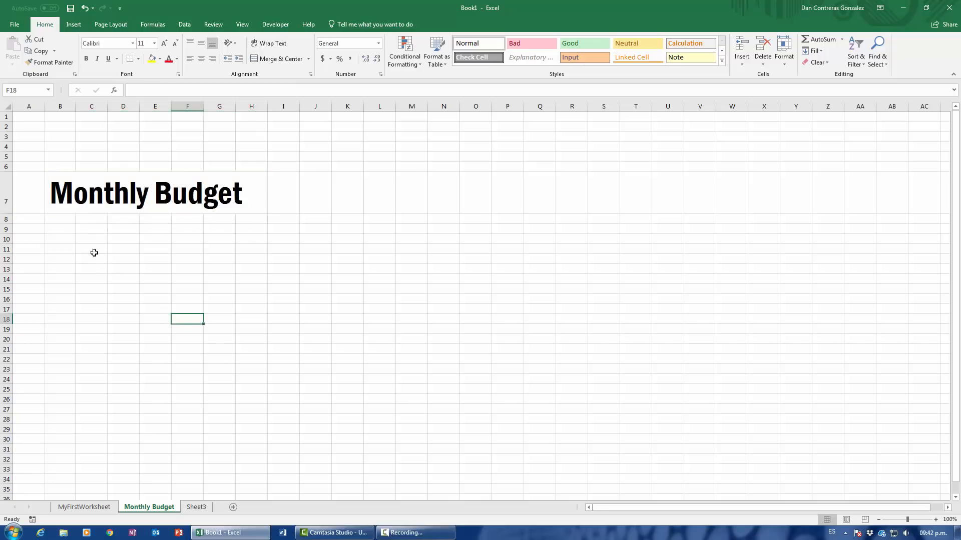
left_click(59, 190)
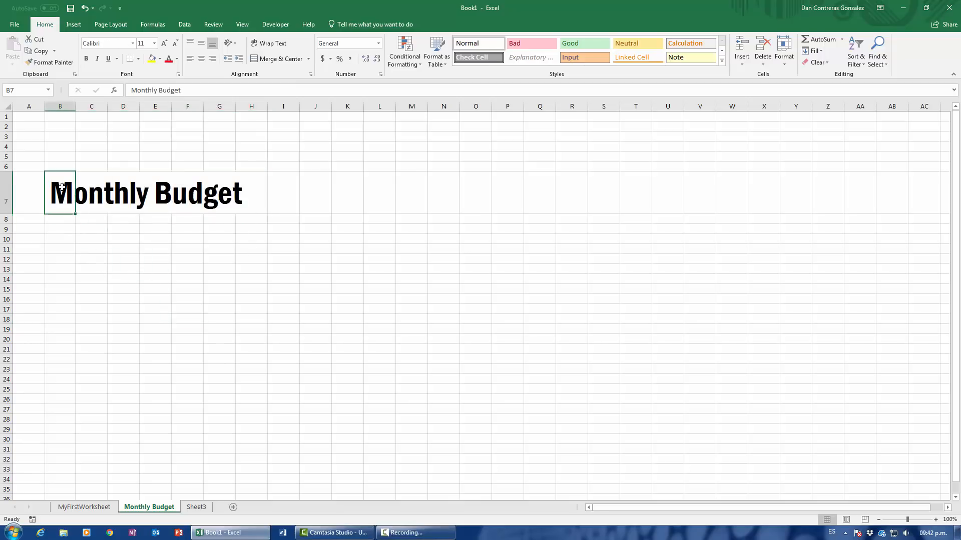
left_click(88, 288)
left_click(67, 203)
left_click_drag(67, 203, 254, 194)
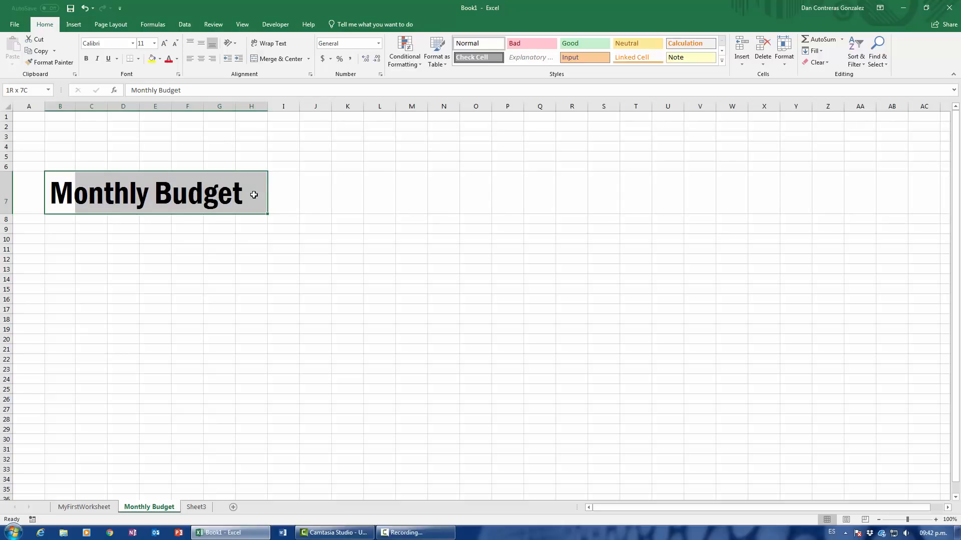
left_click_drag(254, 194, 254, 195)
left_click(287, 58)
left_click(199, 246)
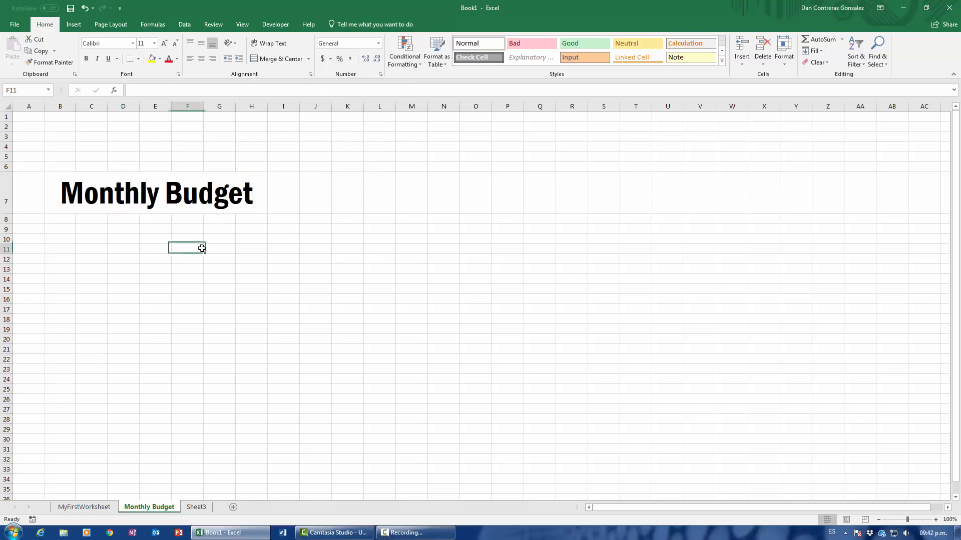
left_click(191, 200)
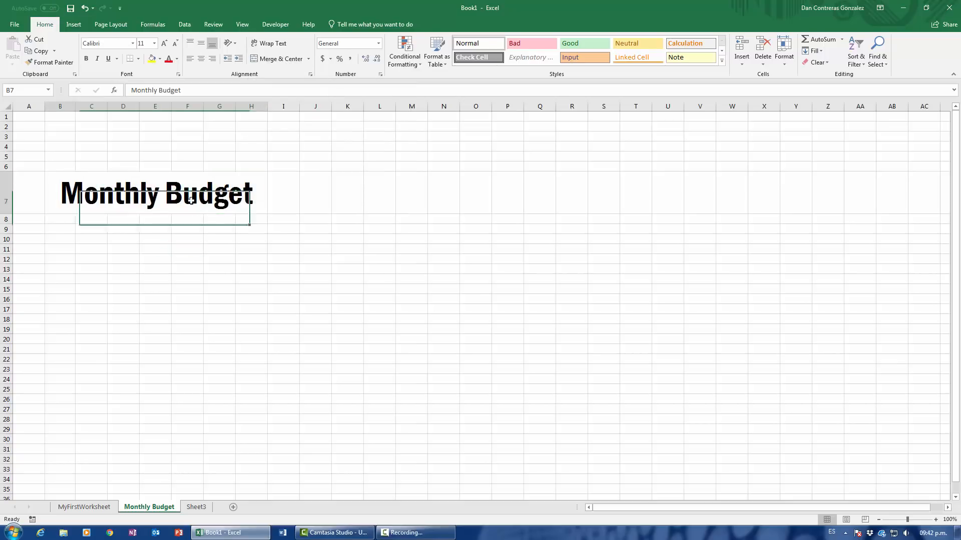
left_click(197, 232)
left_click(189, 200)
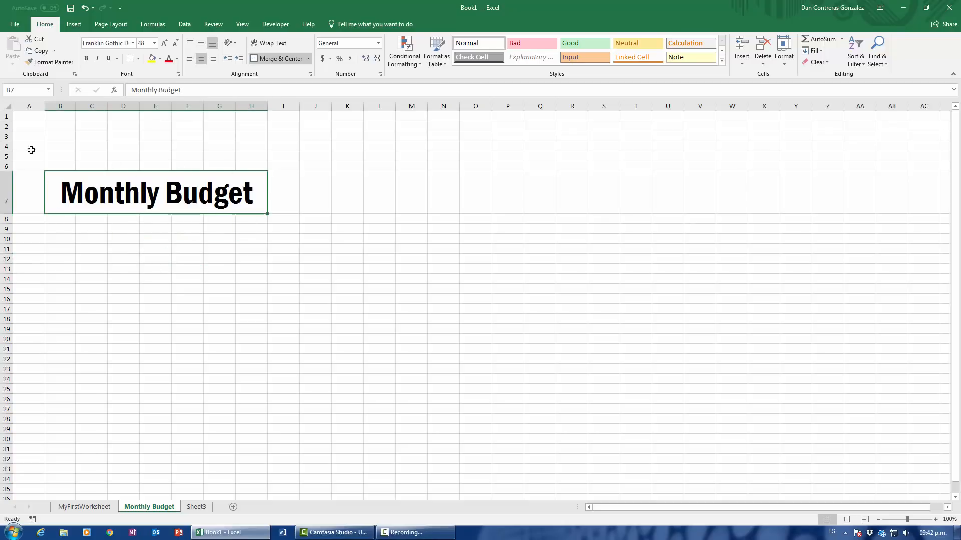
left_click(170, 231)
left_click(141, 192)
left_click(97, 236)
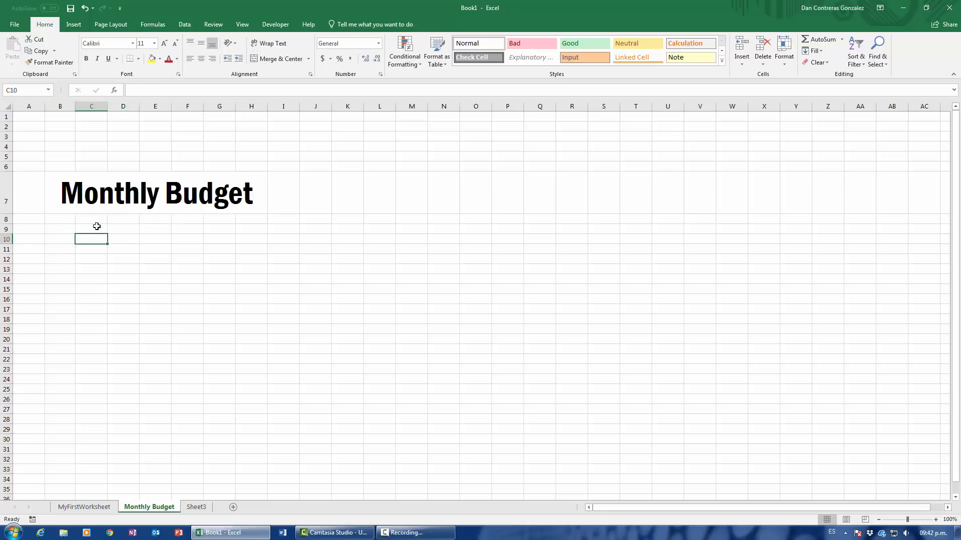
Enter the label "Income" in cell C9 under the Monthly Budget title.
left_click(97, 226)
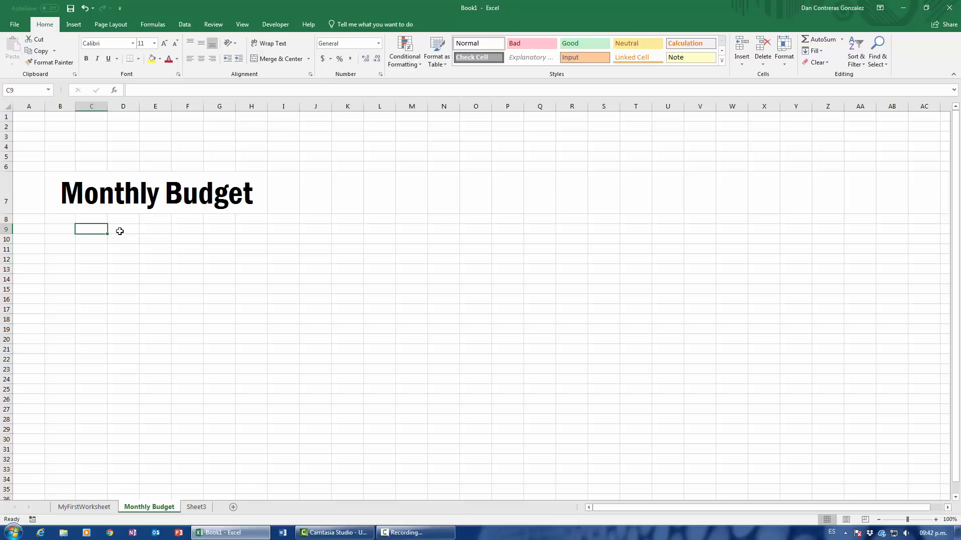
type("Incomes")
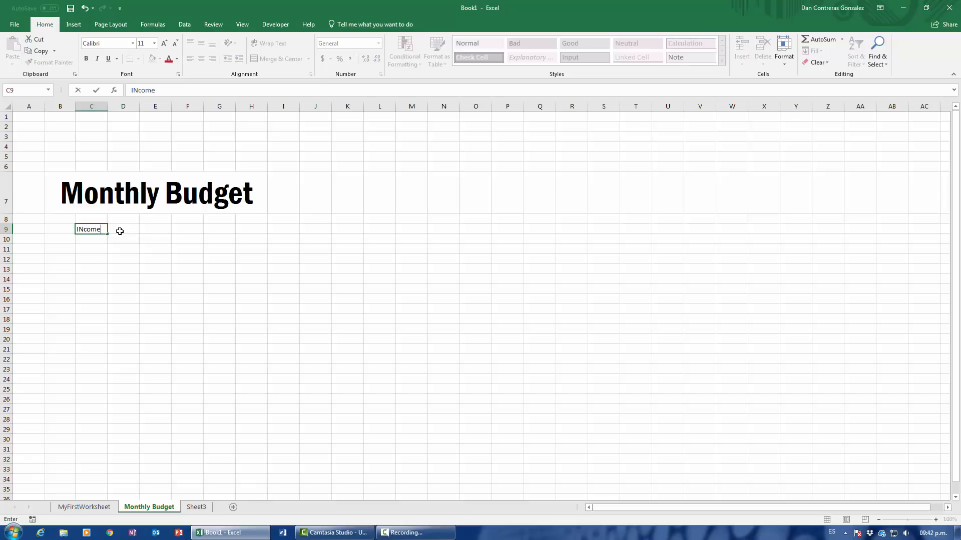
key("BackSpace")
key("BackSpace")
key("BackSpace")
key("BackSpace")
key("BackSpace")
key("BackSpace")
type("ncome")
key("Return")
key("Up")
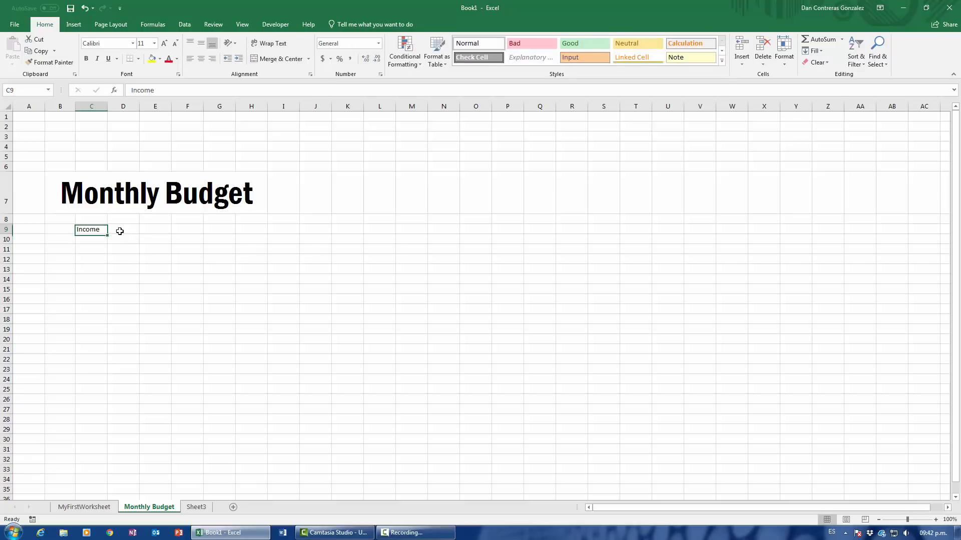
Enter 3200 in cell E9 as the income amount and give it the Currency format.
key("Up")
key("Down")
key("Right")
key("Right")
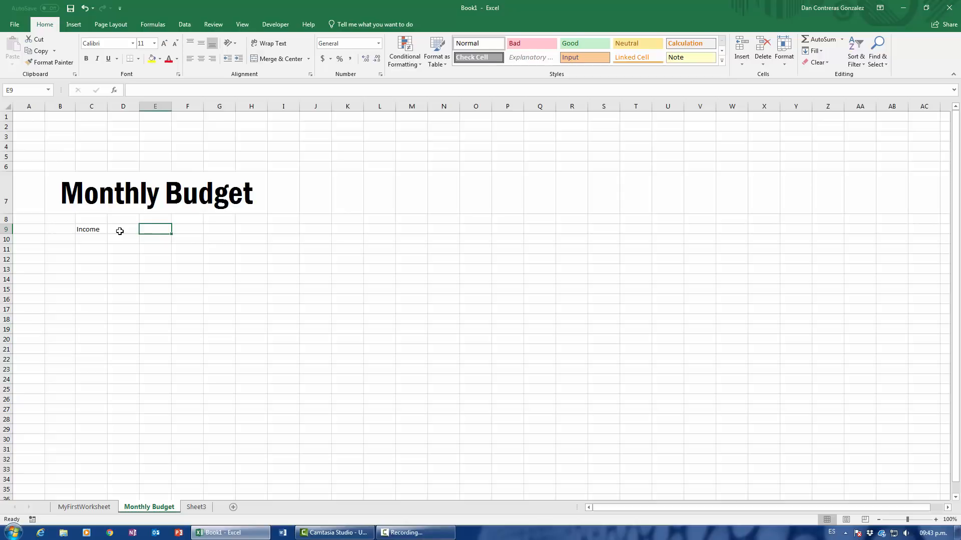
type("3200")
key("Return")
key("Up")
key("ctrl+shift+4")
left_click(163, 260)
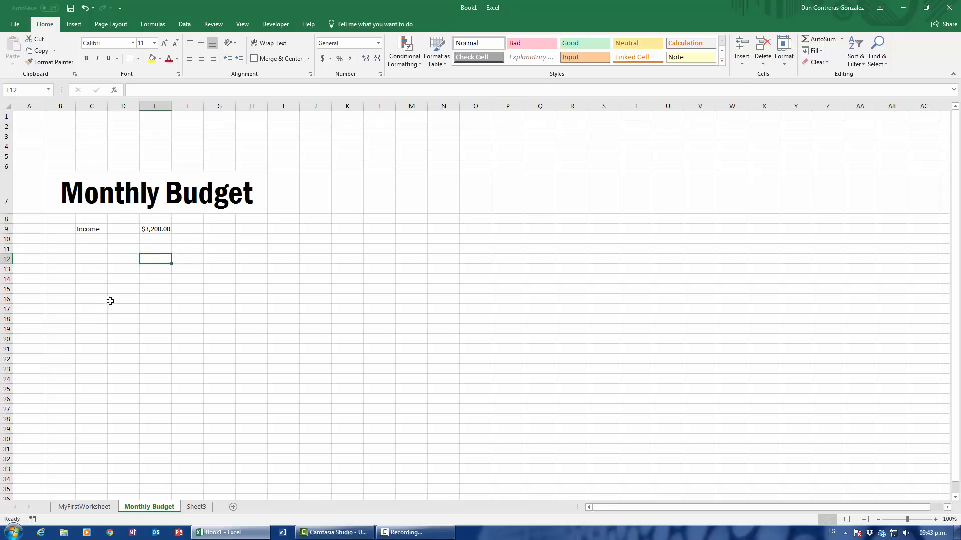
left_click(91, 233)
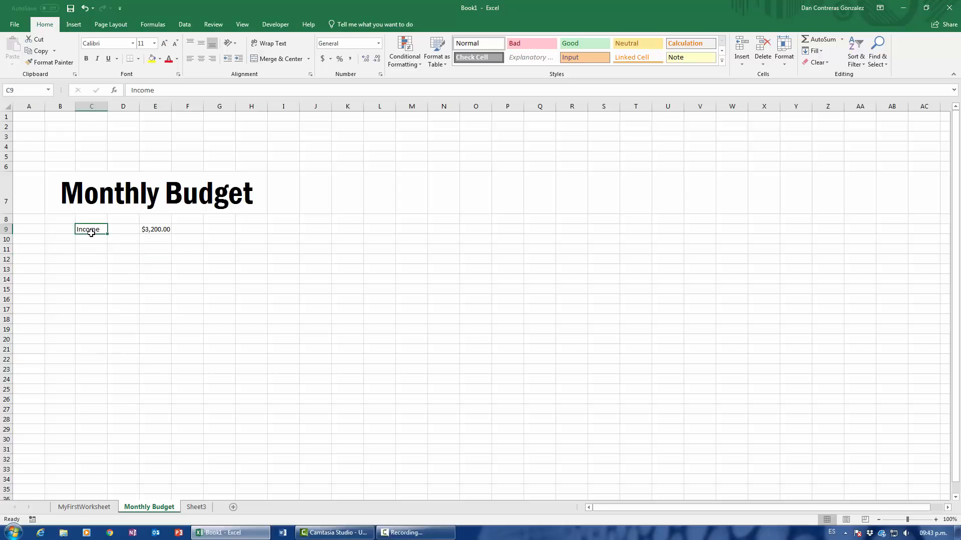
left_click(146, 228)
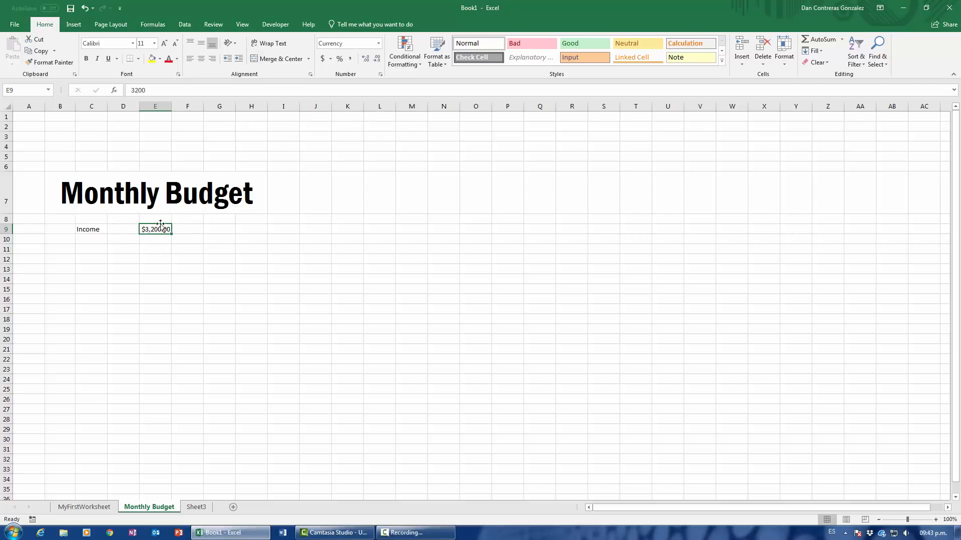
Relocate the income amount from E9 to F9, entering 3200 there with the dollar Accounting format.
left_click(196, 229)
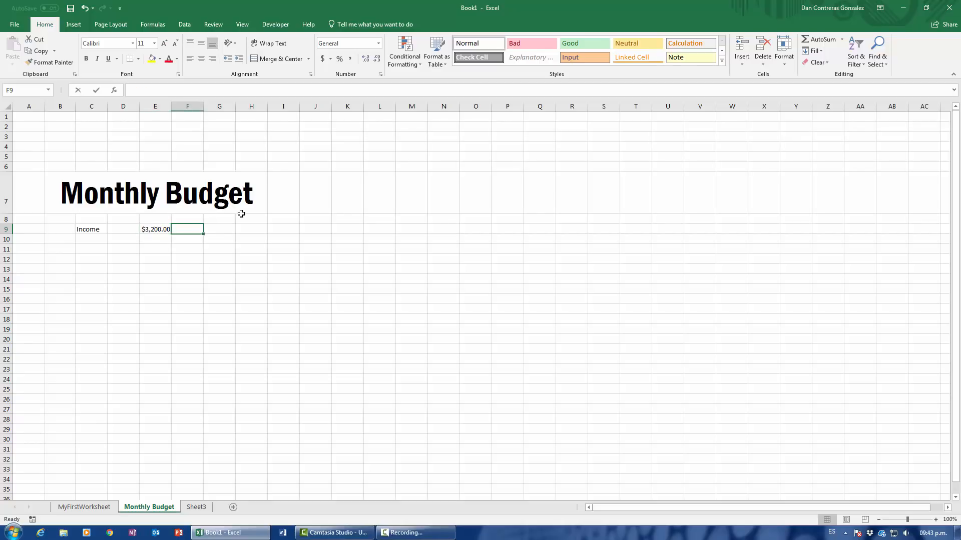
type("3200")
key("Return")
key("Up")
key("Left")
key("Delete")
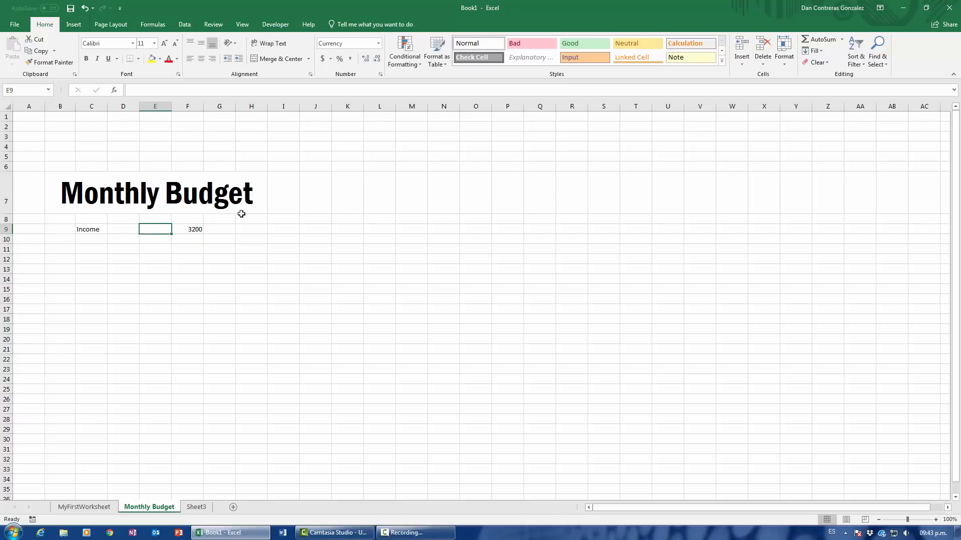
key("Right")
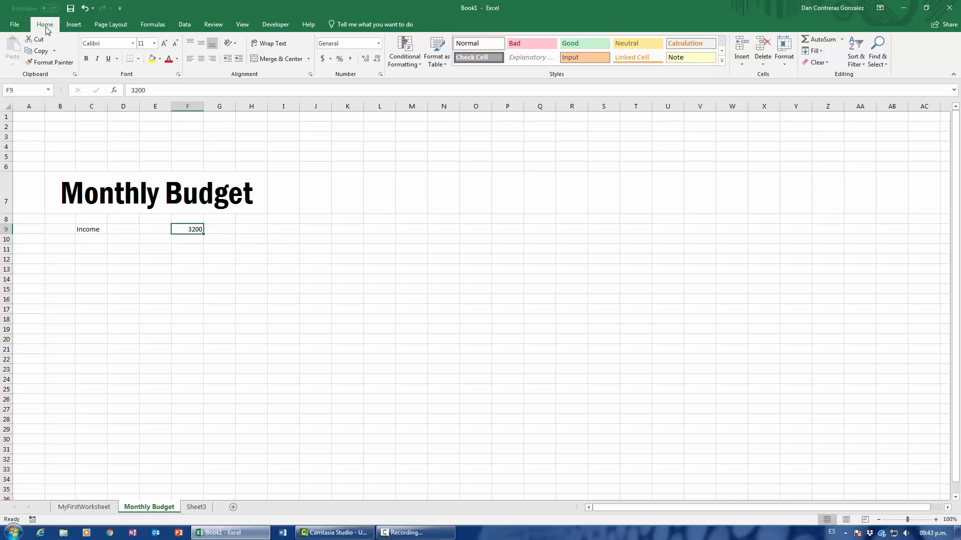
left_click(323, 59)
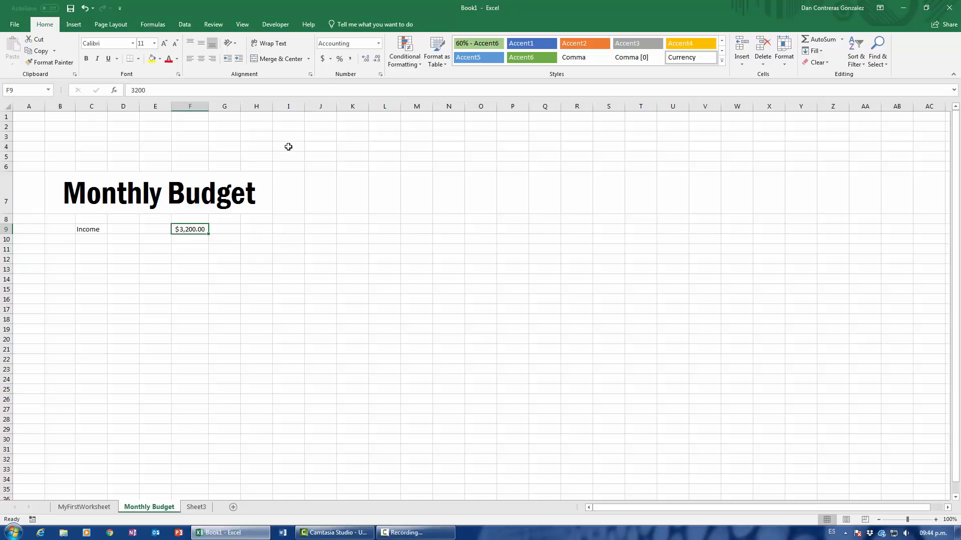
Enter the label "Rent" in cell C11, two rows below Income.
key("Down")
key("Down")
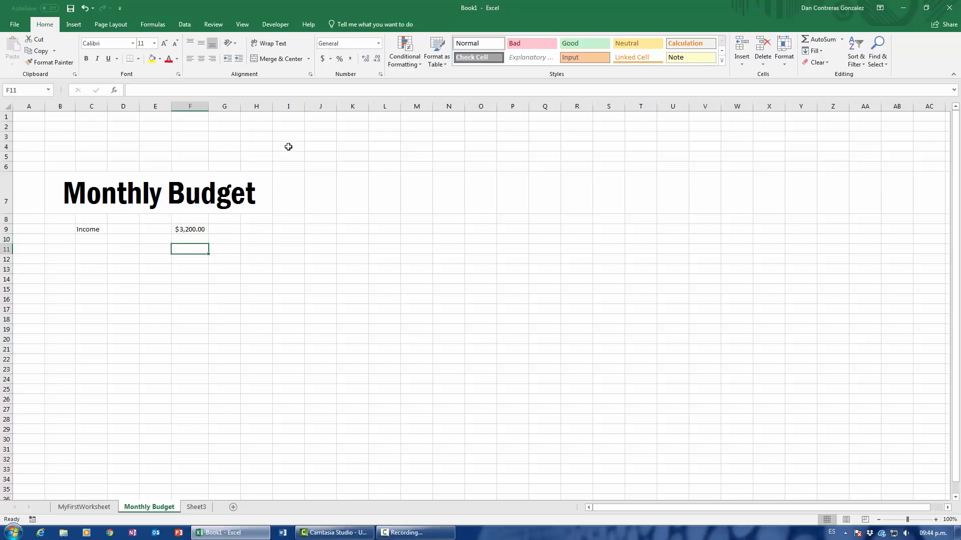
key("Left")
key("Left")
key("Left")
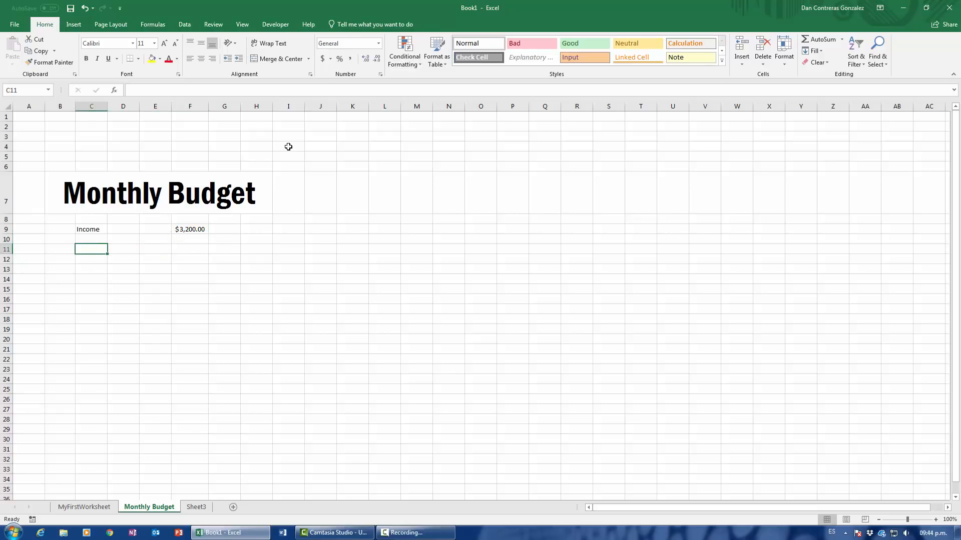
type("Rent")
key("Right")
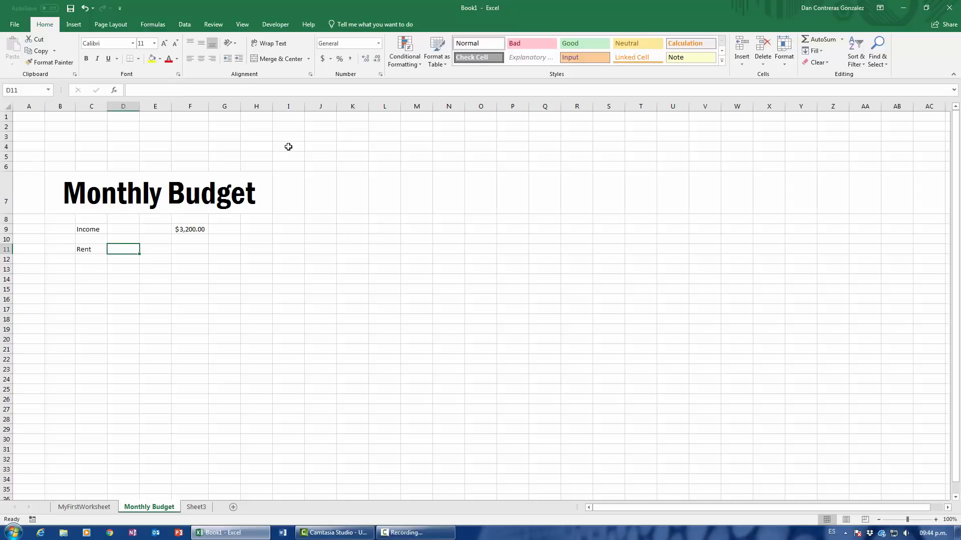
Enter 400 in cell F11 as the rent amount and apply the dollar Accounting format.
key("Right")
key("Right")
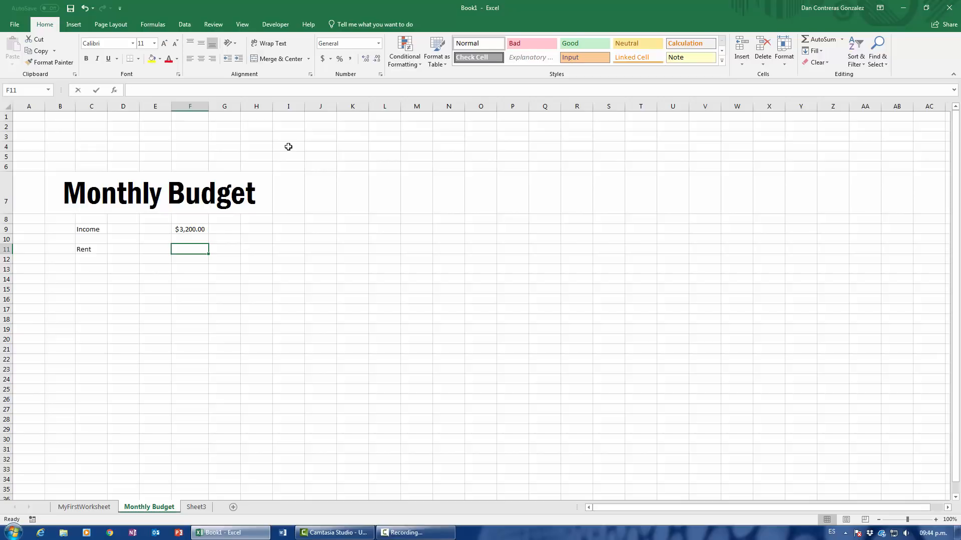
type("400")
key("Left")
key("Left")
key("Left")
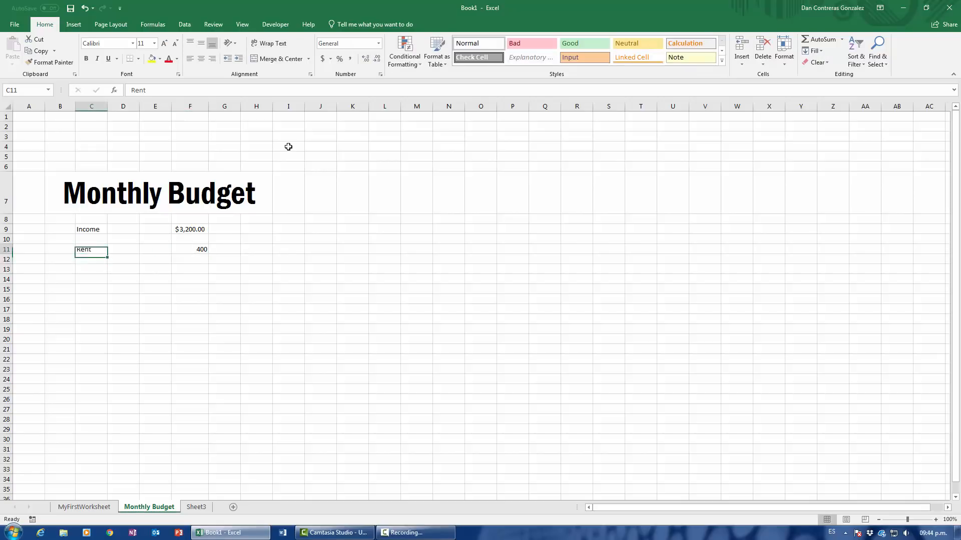
key("Right")
key("Right")
key("Right")
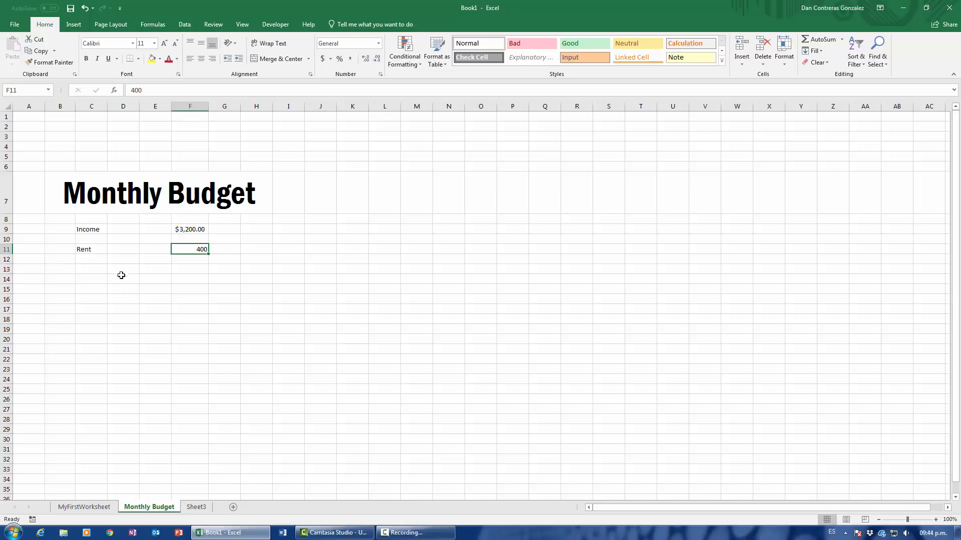
left_click(323, 59)
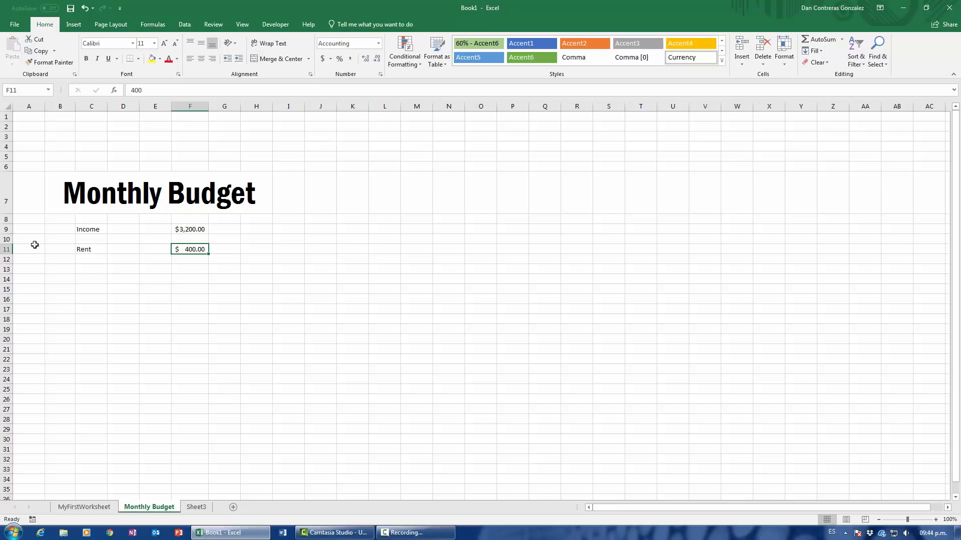
Add a "Food" entry in C12 with an amount of 800 in F12 in the dollar Accounting format.
left_click(100, 259)
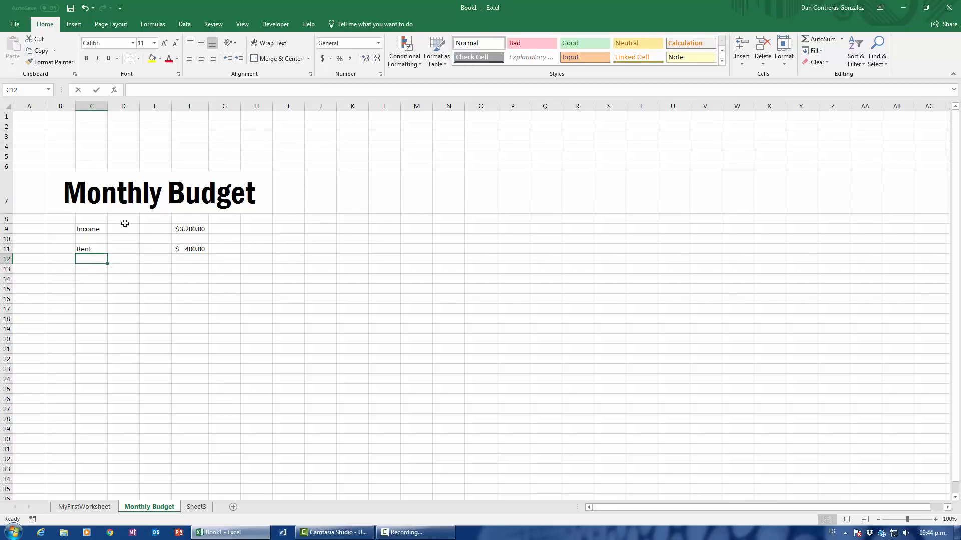
type("Food")
key("Tab")
key("Tab")
key("Tab")
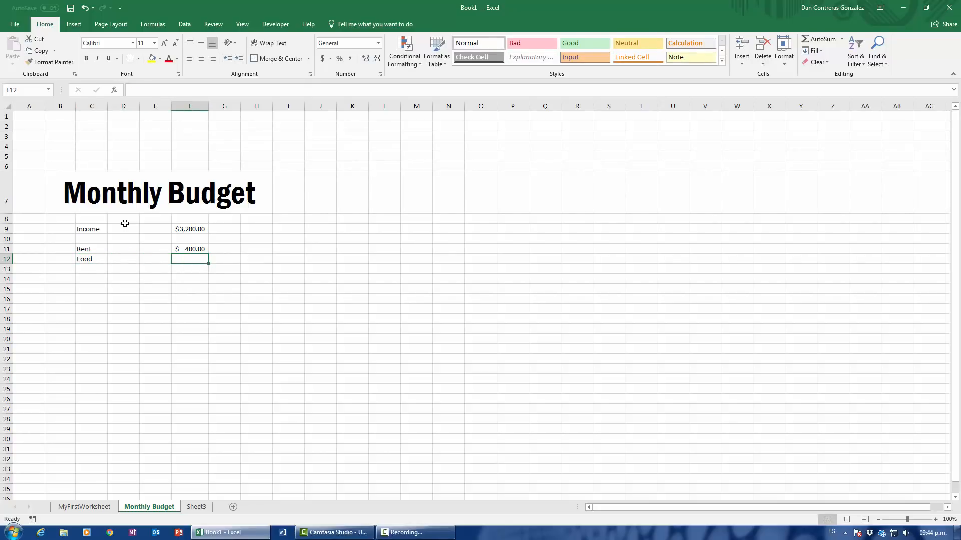
type("800")
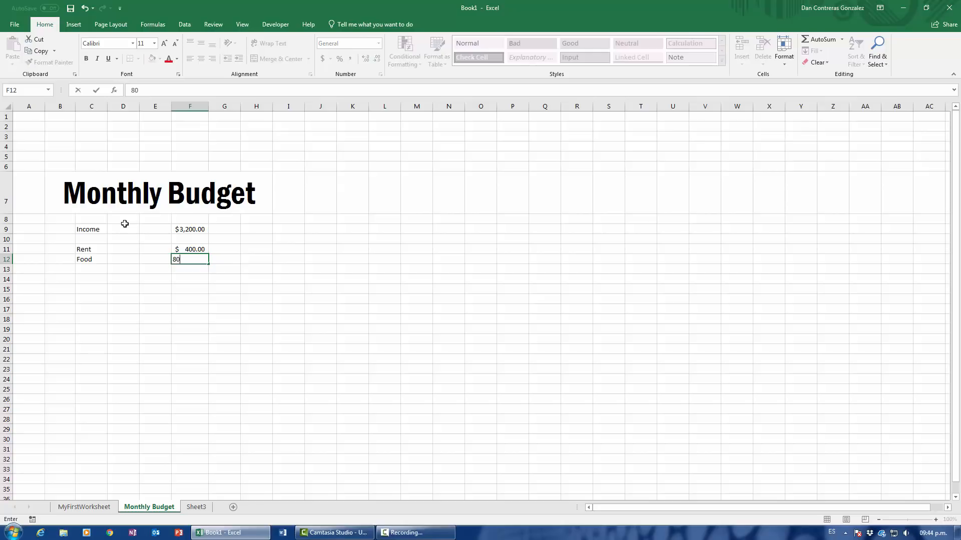
key("Return")
key("Up")
key("Right")
key("Right")
key("Right")
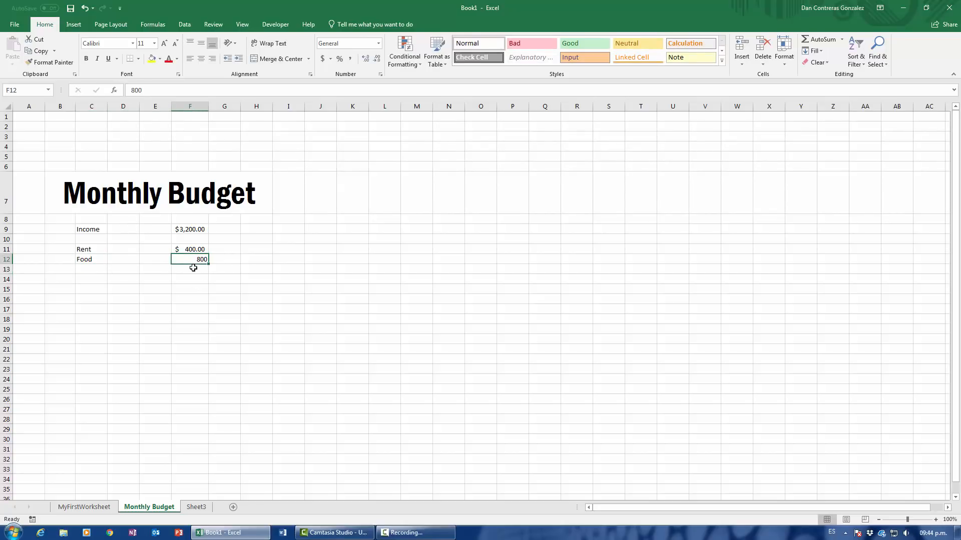
left_click(322, 60)
Enter the label "Transportation" in C13 and apply the dollar Accounting format to the amount cell F13.
left_click(95, 270)
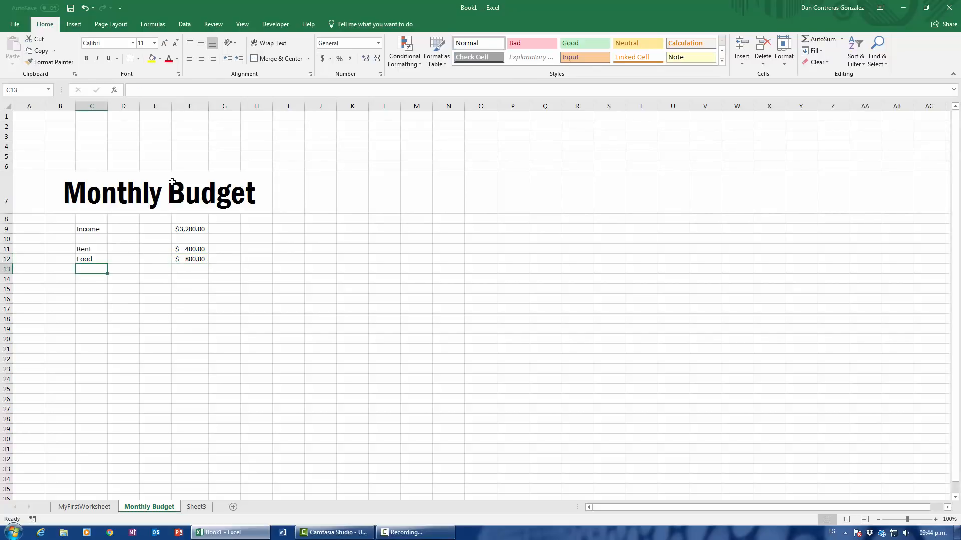
type("Tra")
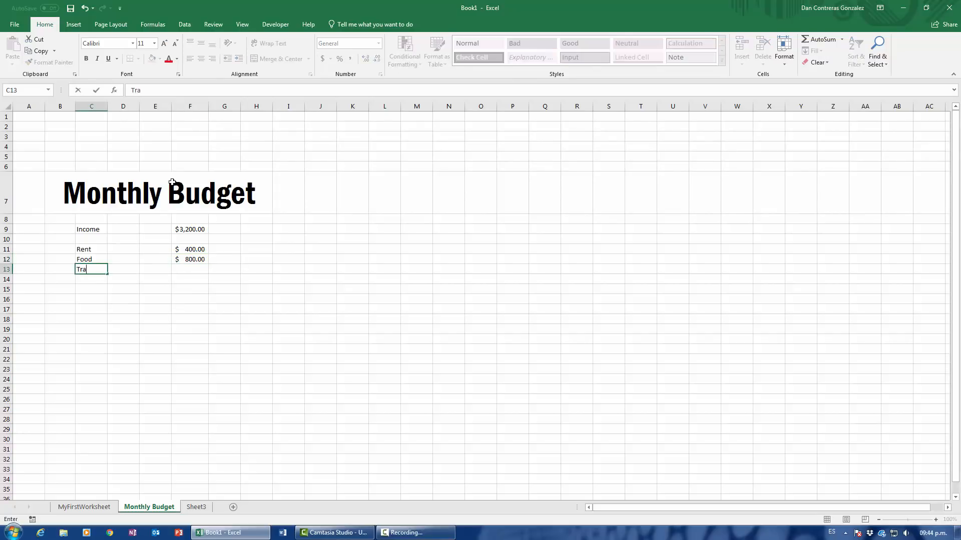
type("nsportation")
key("Return")
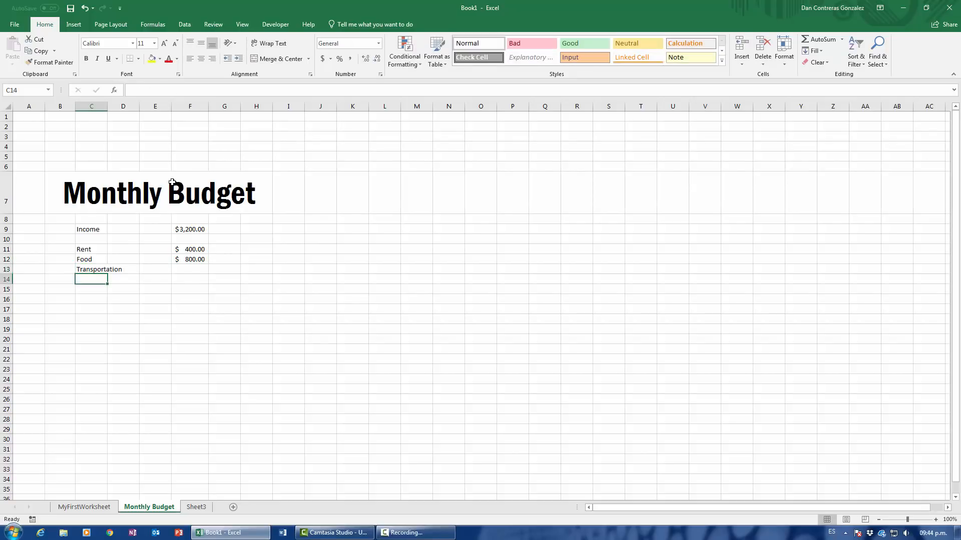
left_click(199, 268)
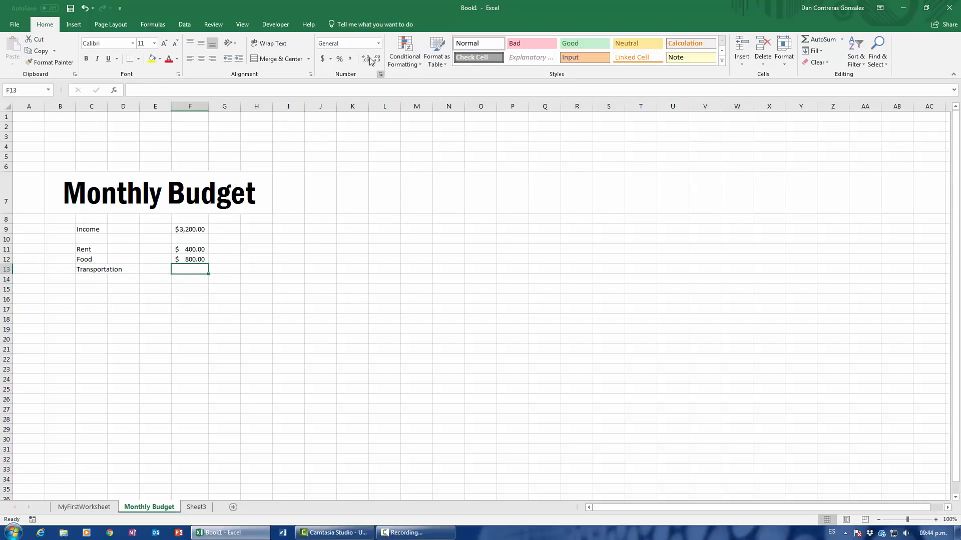
left_click(322, 60)
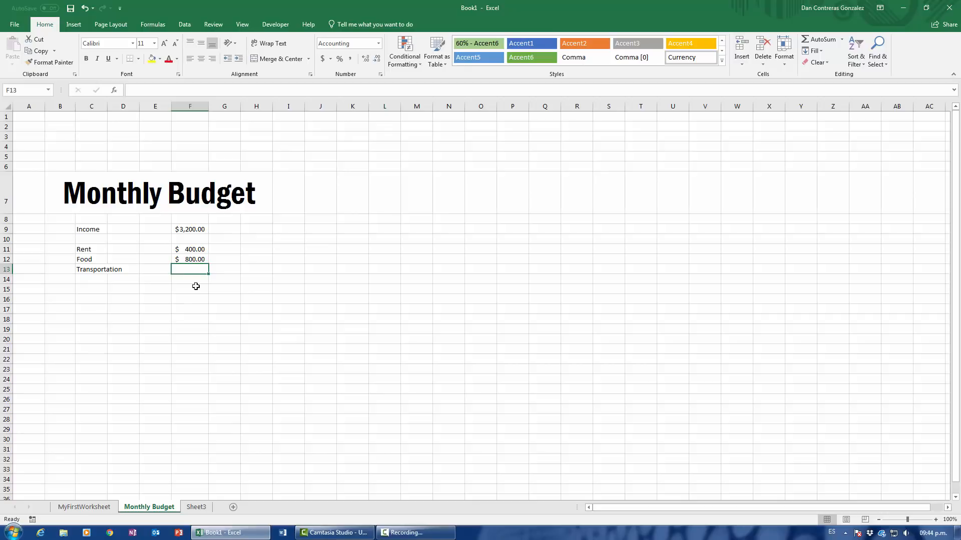
Enter 500 as the Transportation amount in F13 and add the label "Utilities" in C14.
type("500")
key("ctrl+Return")
key("Down")
key("Left")
key("Left")
key("Left")
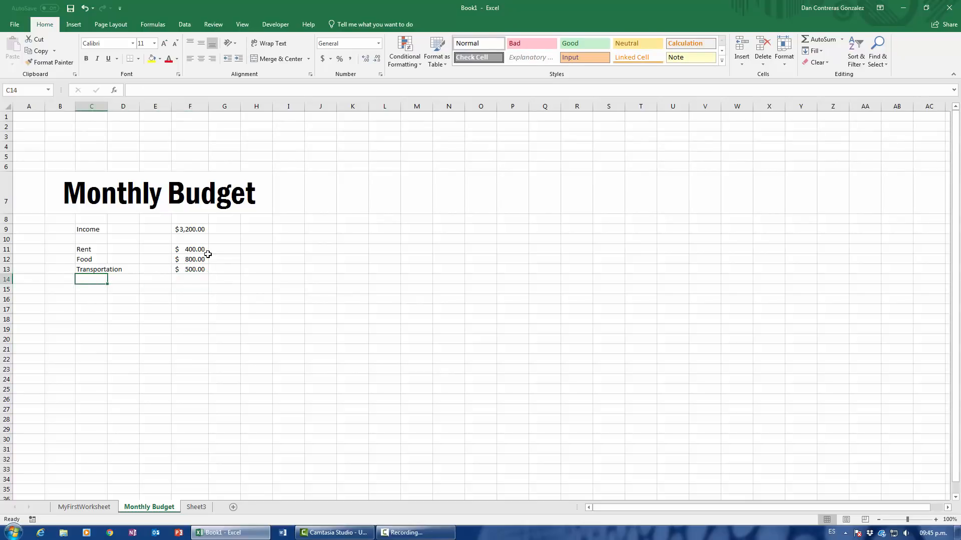
type("Utilities")
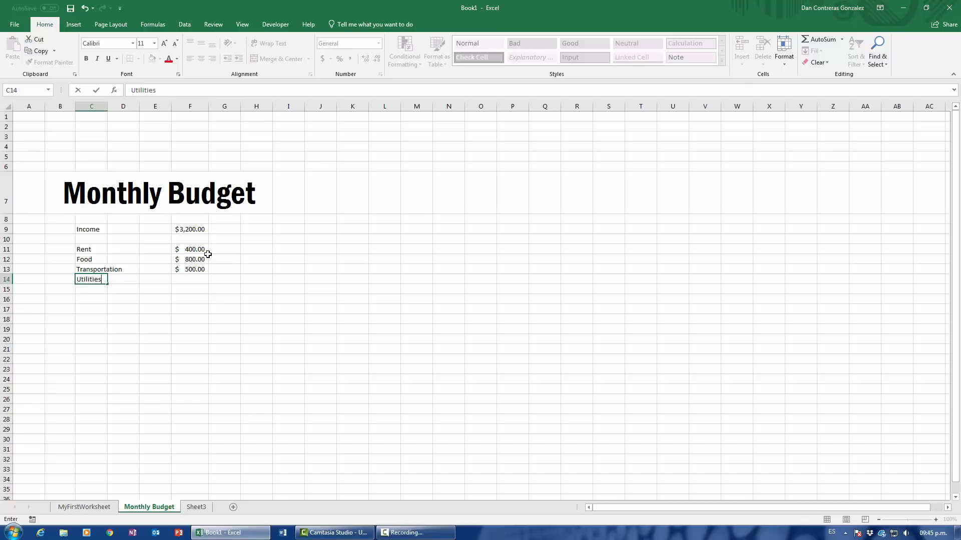
Enter 200 as the Utilities amount in cell F14.
key("Tab")
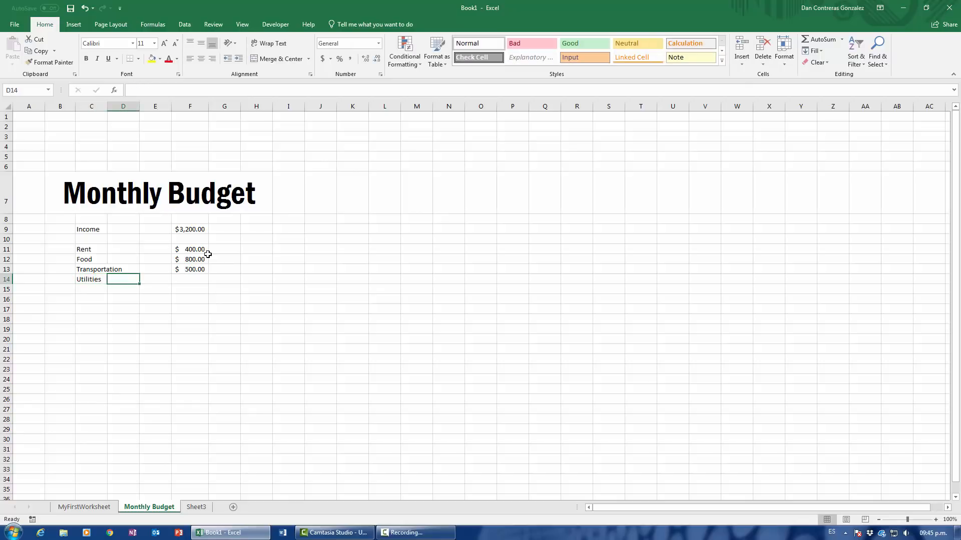
key("Right")
key("Right")
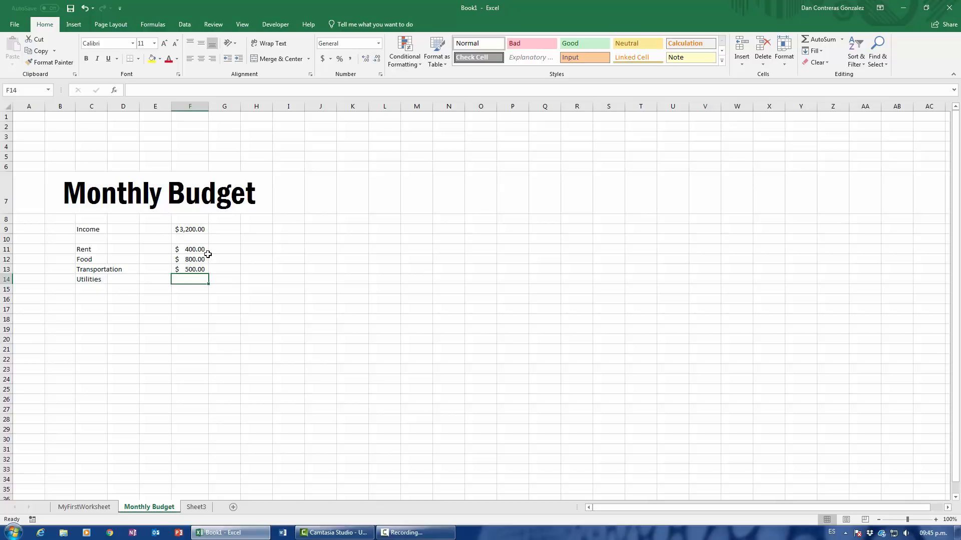
type("200")
key("Return")
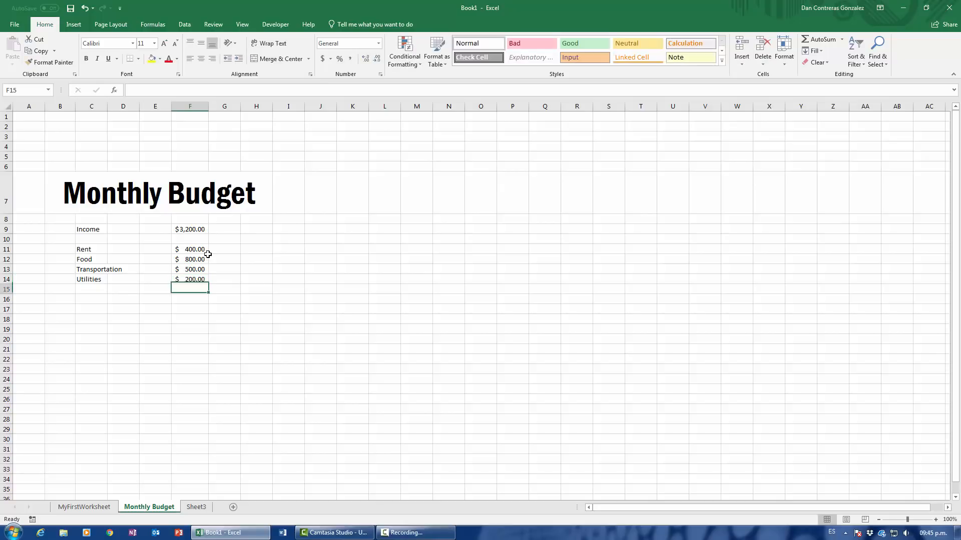
Enter the label "Fun" in cell C15, directly below Utilities.
key("Up")
key("Left")
key("Left")
key("Left")
key("Down")
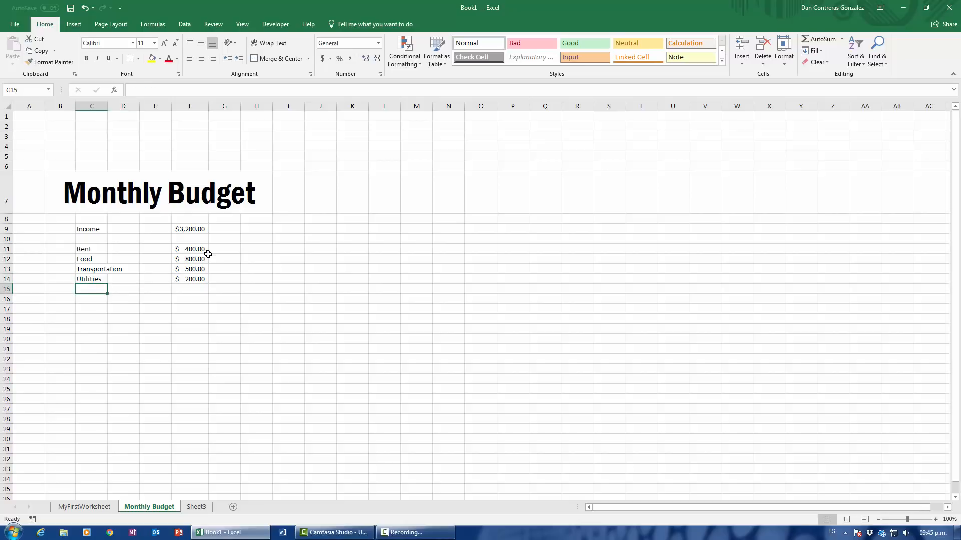
type("Fun")
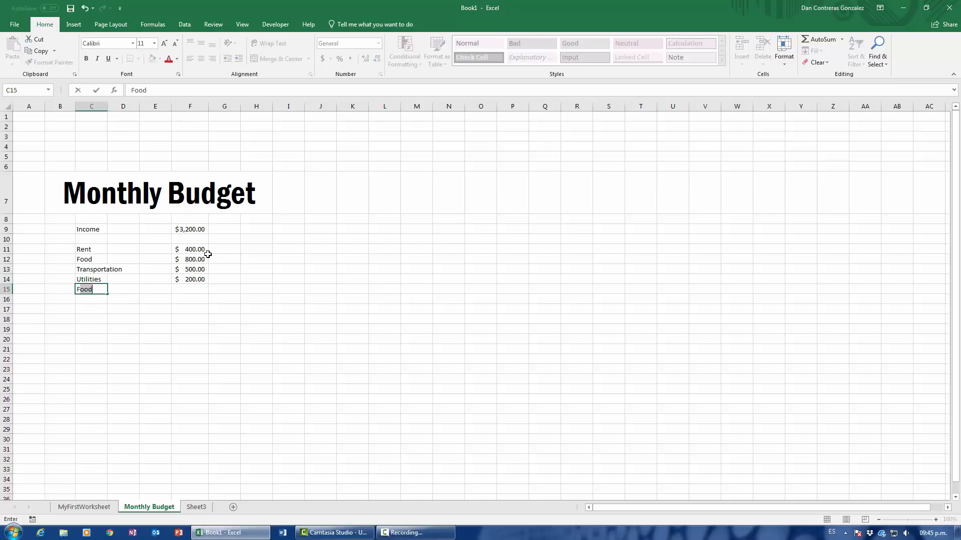
key("Return")
Enter 300 as the Fun amount in cell F15.
key("Up")
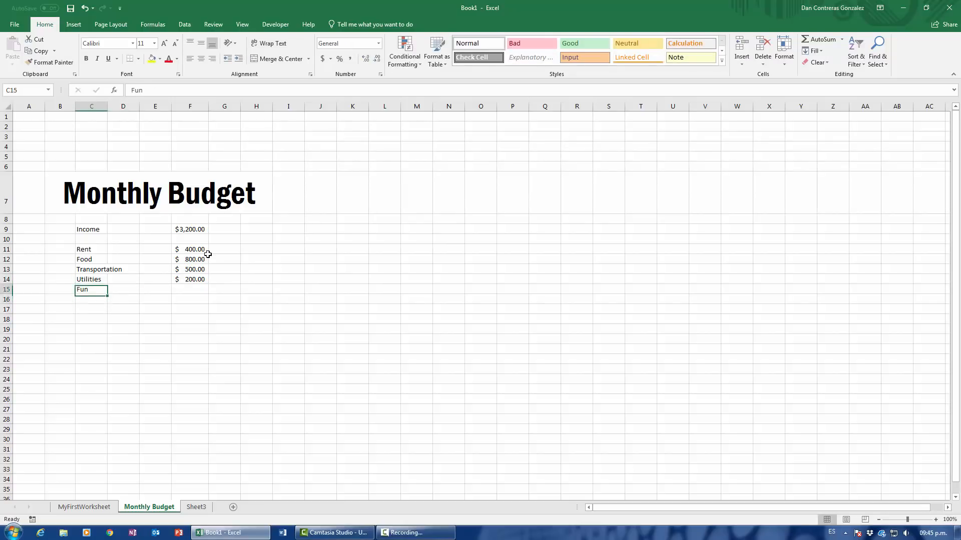
key("Right")
key("Right")
key("Right")
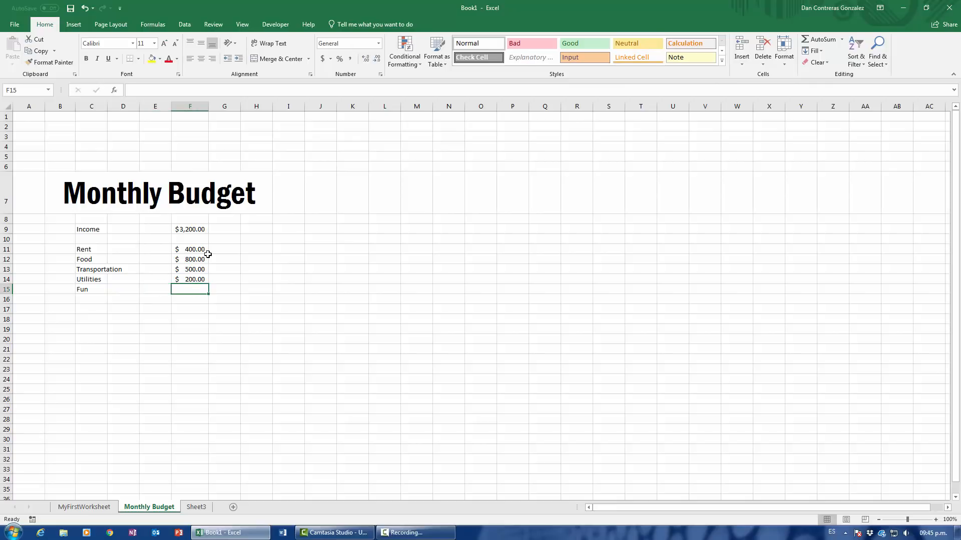
type("300")
key("Return")
key("Up")
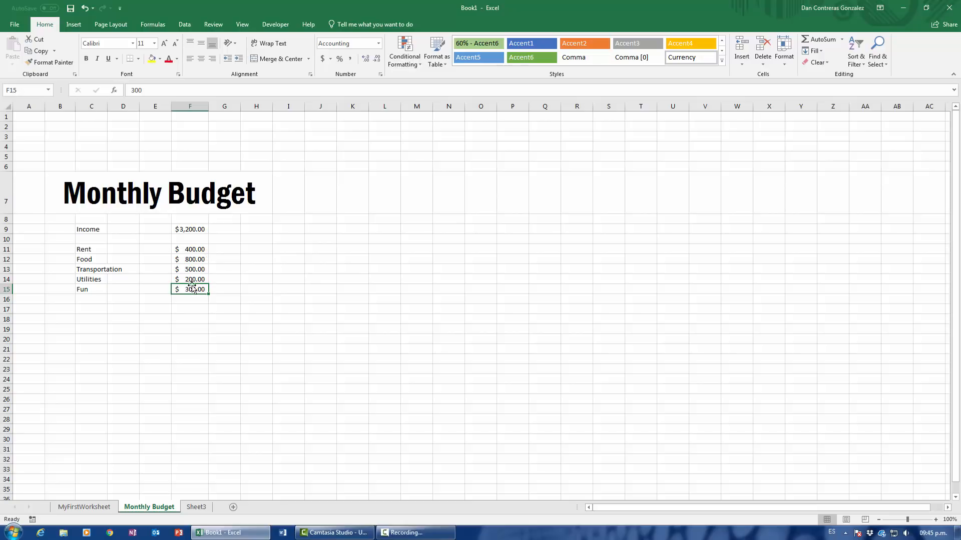
Select the expense amounts in F11:F15 to check their sum against the income.
left_click(257, 270)
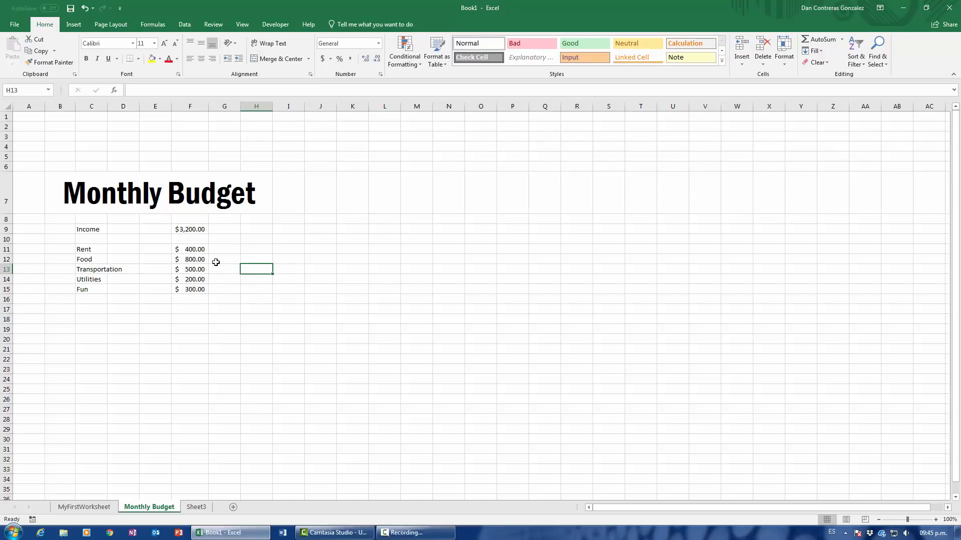
left_click(196, 251)
left_click_drag(196, 251, 197, 289)
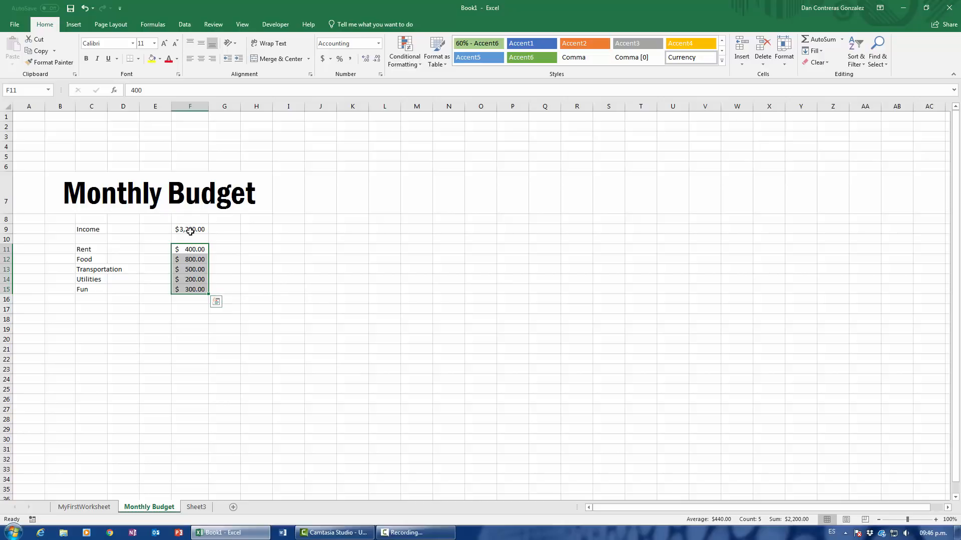
Add a "Savings" entry in C16 with an amount of 800 in F16.
left_click(92, 301)
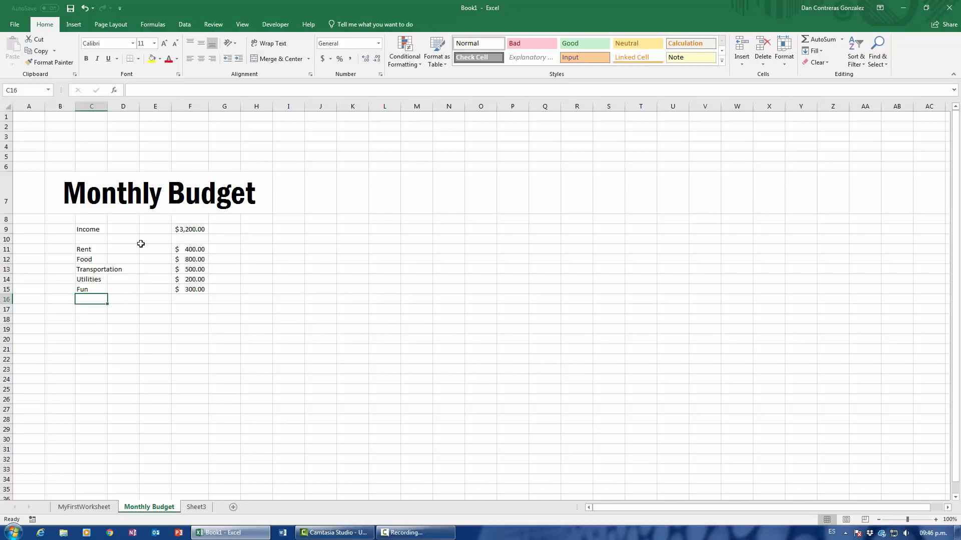
type("Savings")
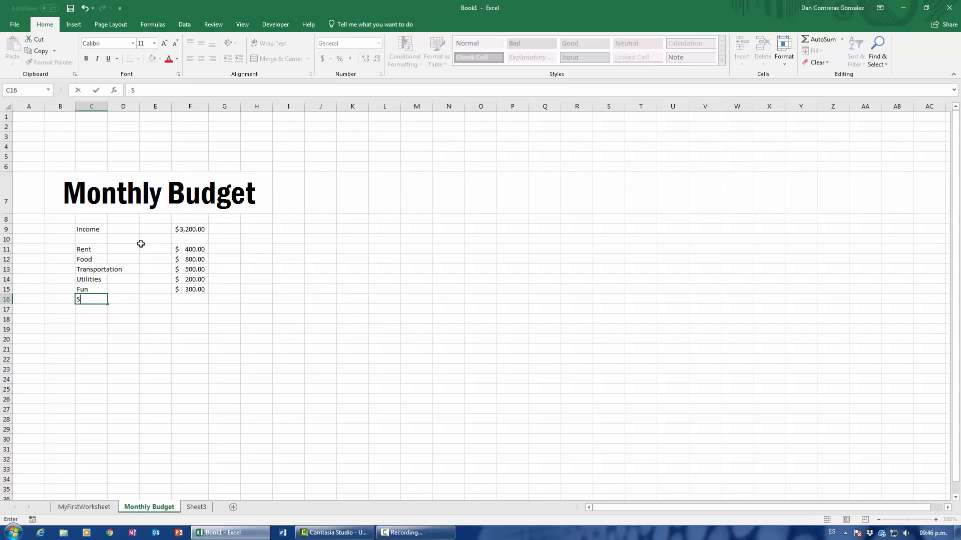
key("Tab")
key("Tab")
key("Tab")
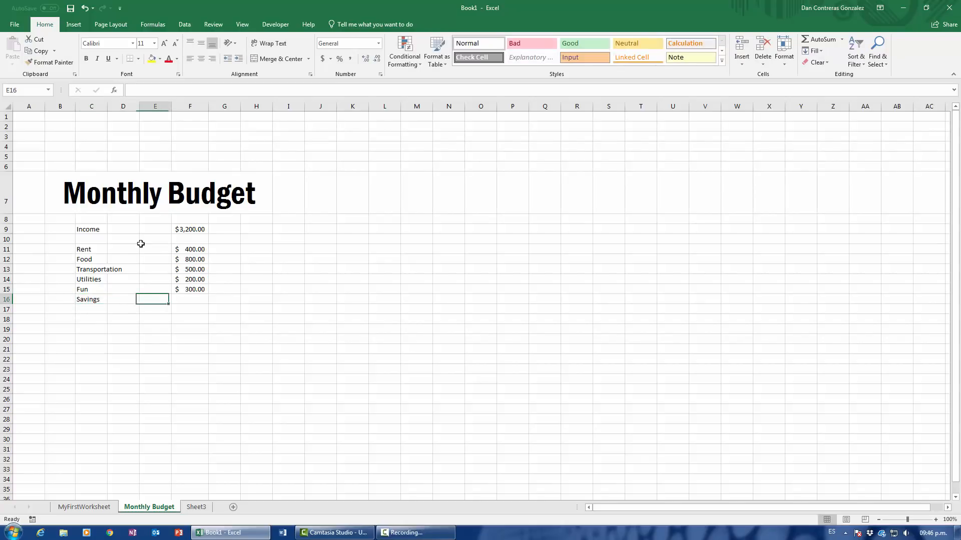
type("800")
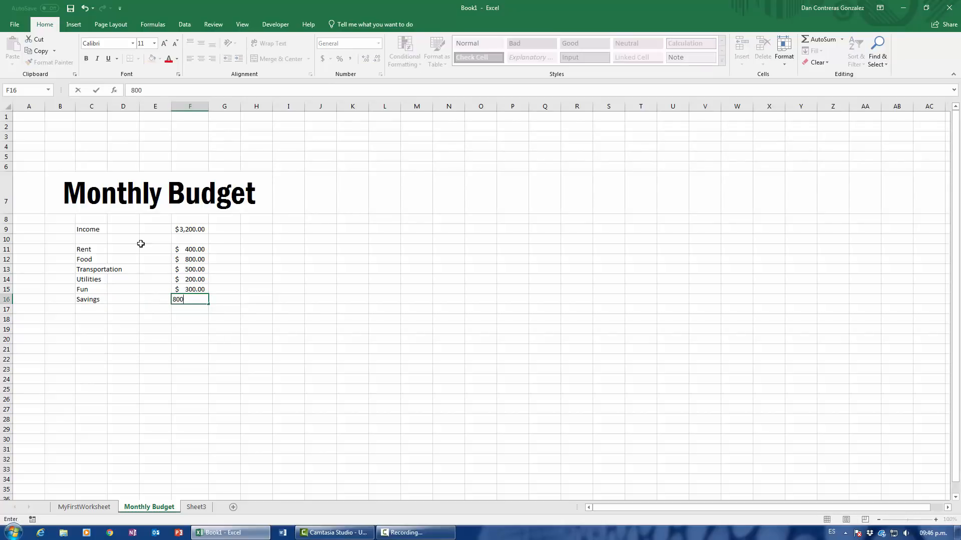
key("Return")
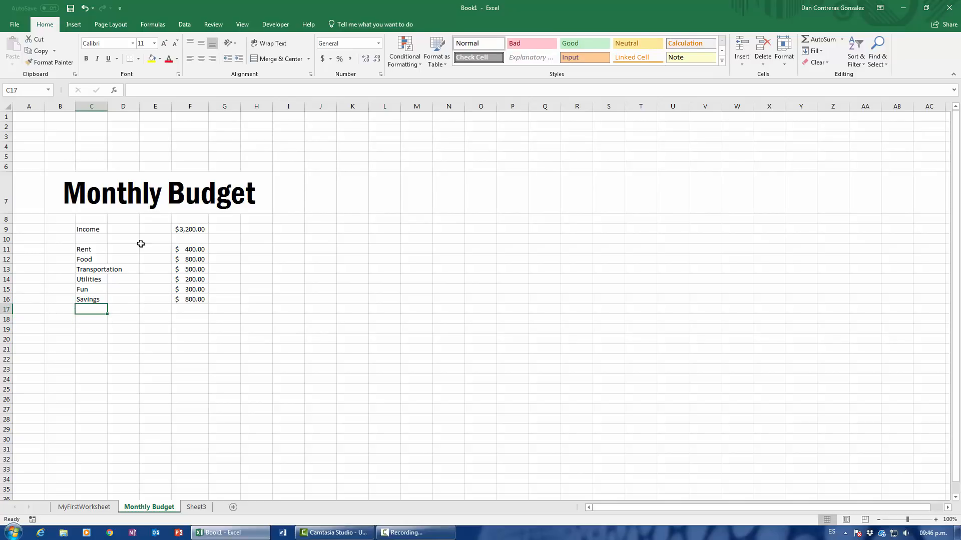
Enter the label "Total Expenses" in cell C17, directly below Savings.
type("Total E")
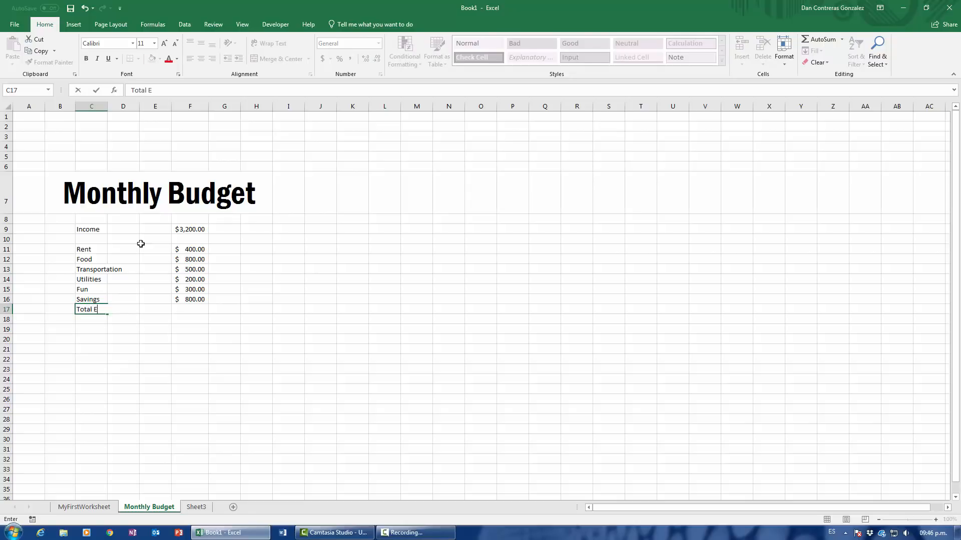
type("xpenses L")
key("Return")
key("Up")
key("Right")
key("Right")
key("Right")
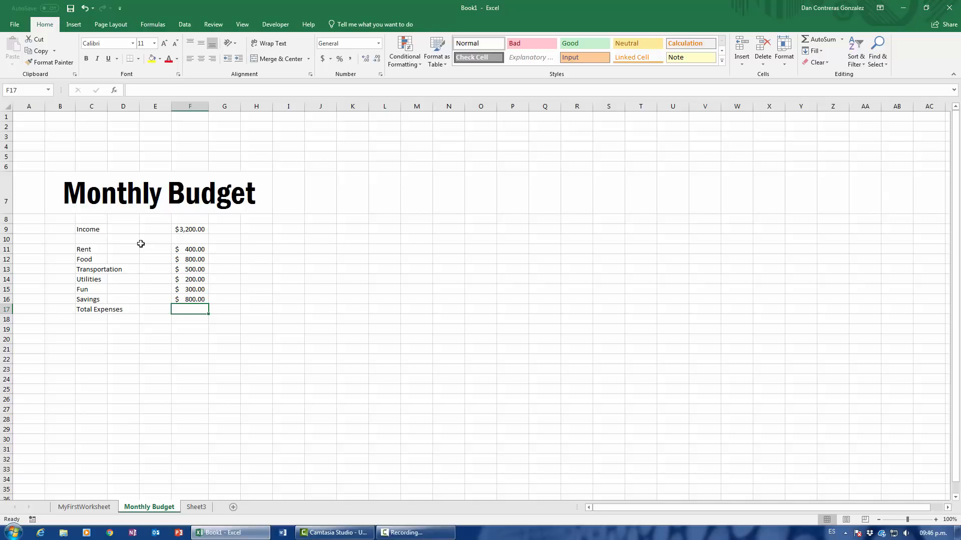
Total the expenses in F17 with the formula =F11+F12+F13+F14+F15+F16, picking each amount cell.
left_click(196, 251)
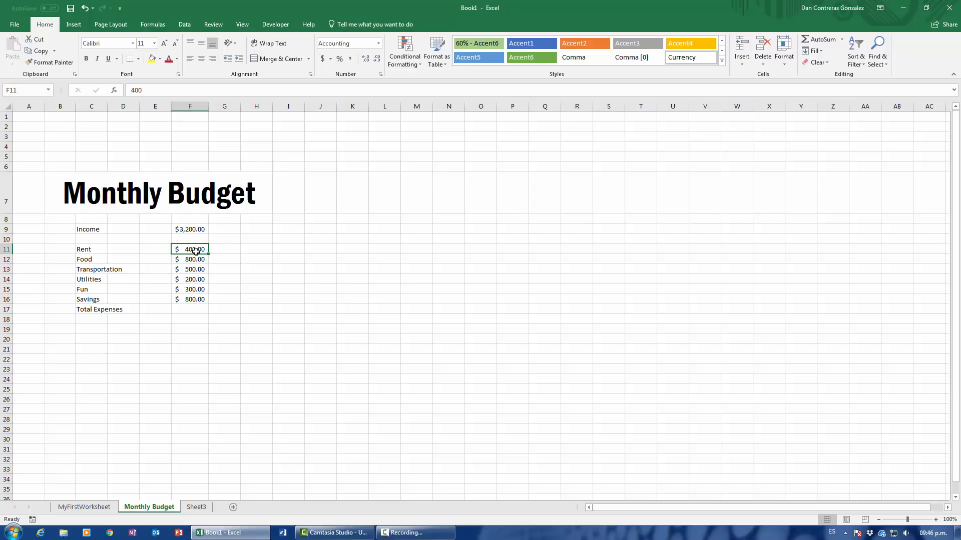
left_click(191, 308)
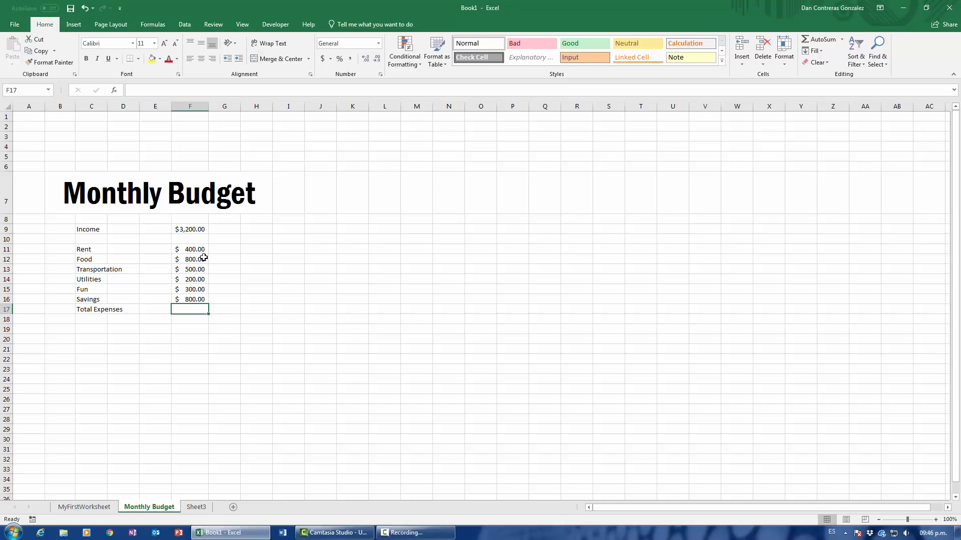
type("=")
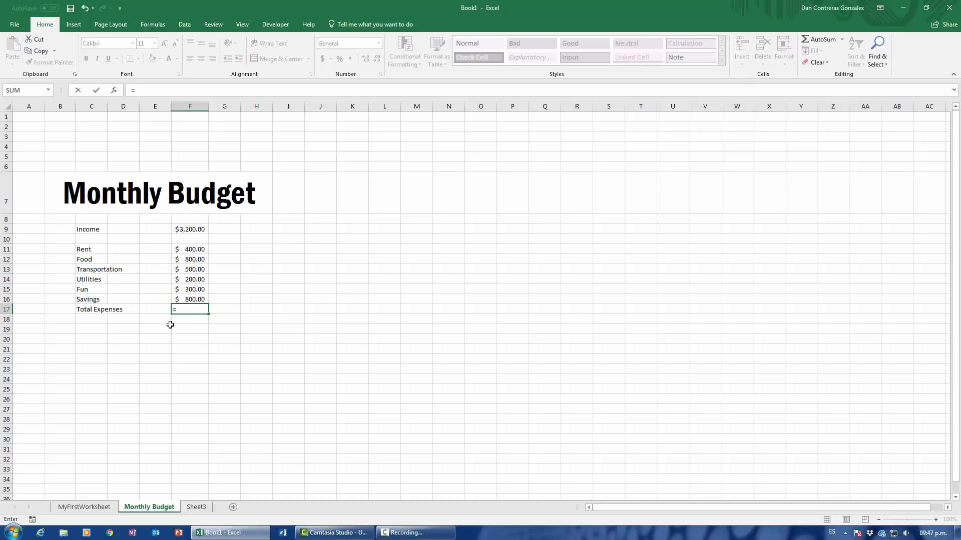
left_click(189, 248)
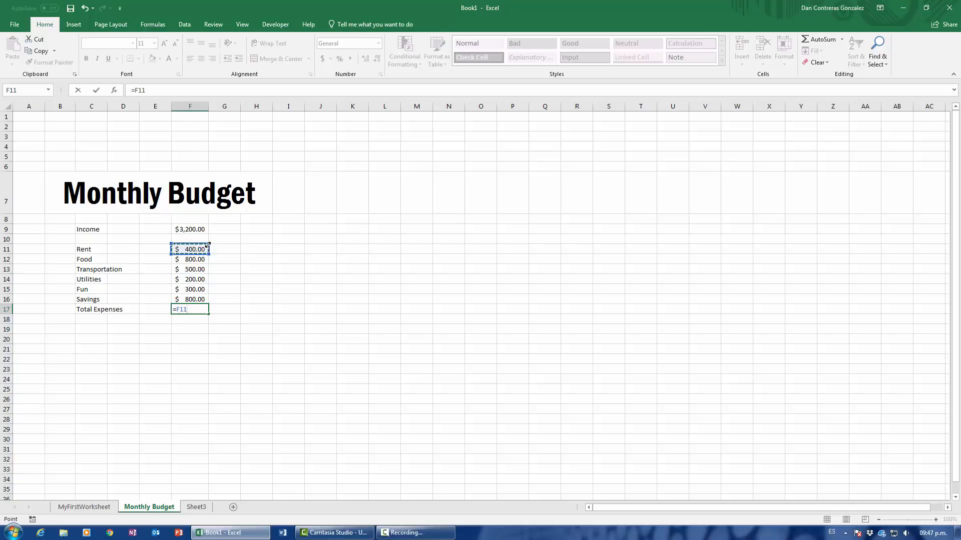
type("+")
left_click(192, 260)
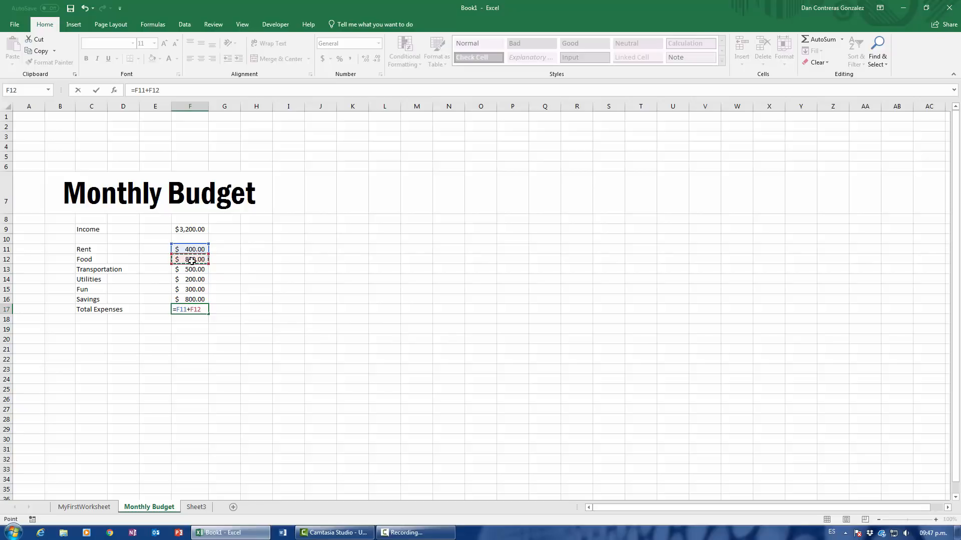
type("+")
left_click(190, 269)
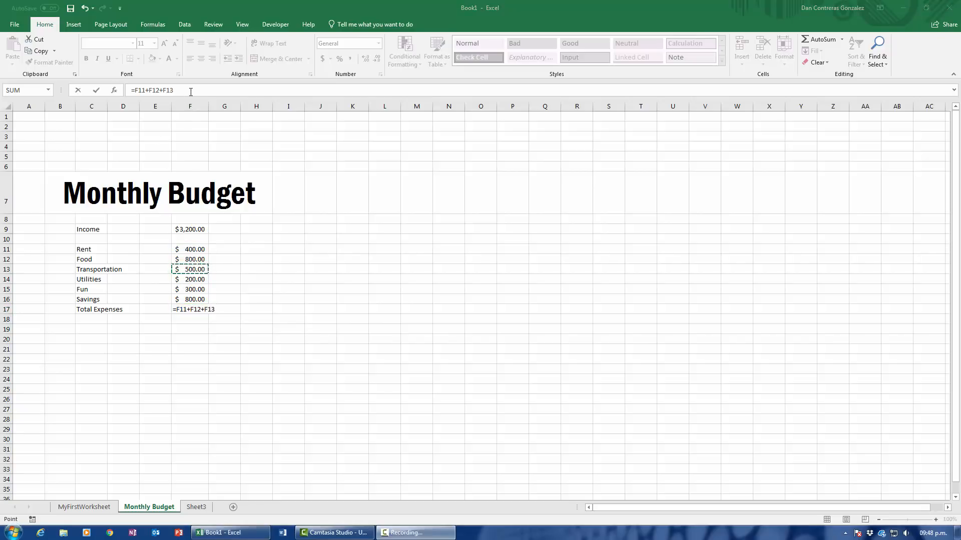
left_click(201, 90)
type("+")
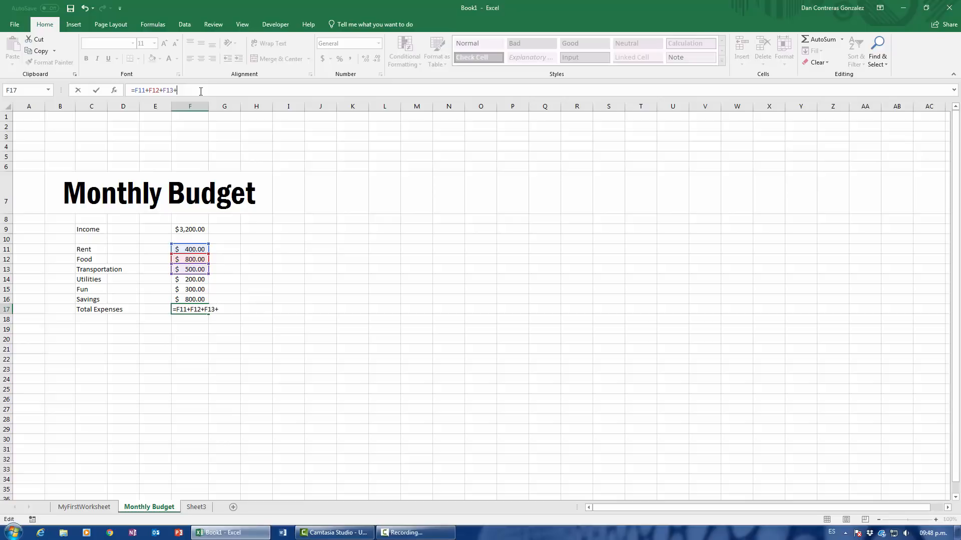
left_click(206, 276)
type("+")
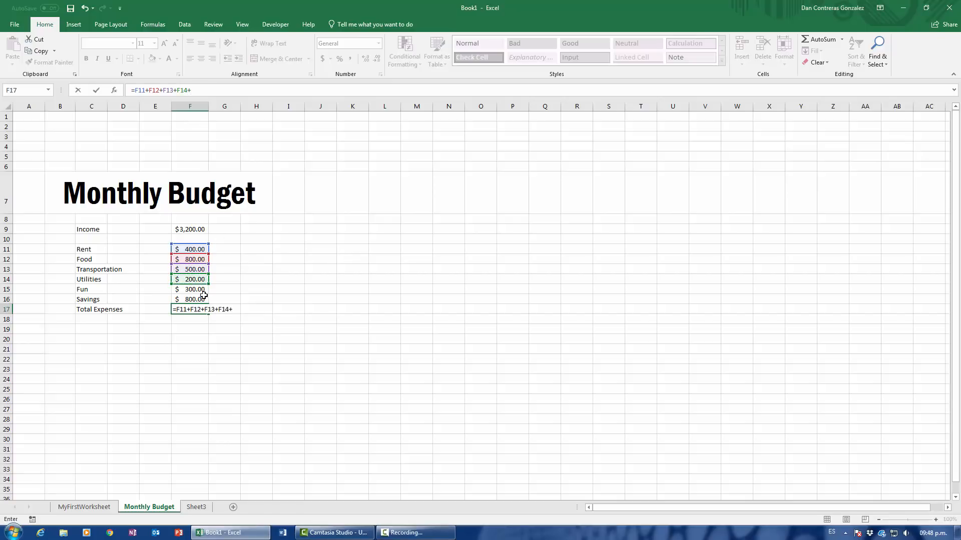
left_click(204, 290)
type("+")
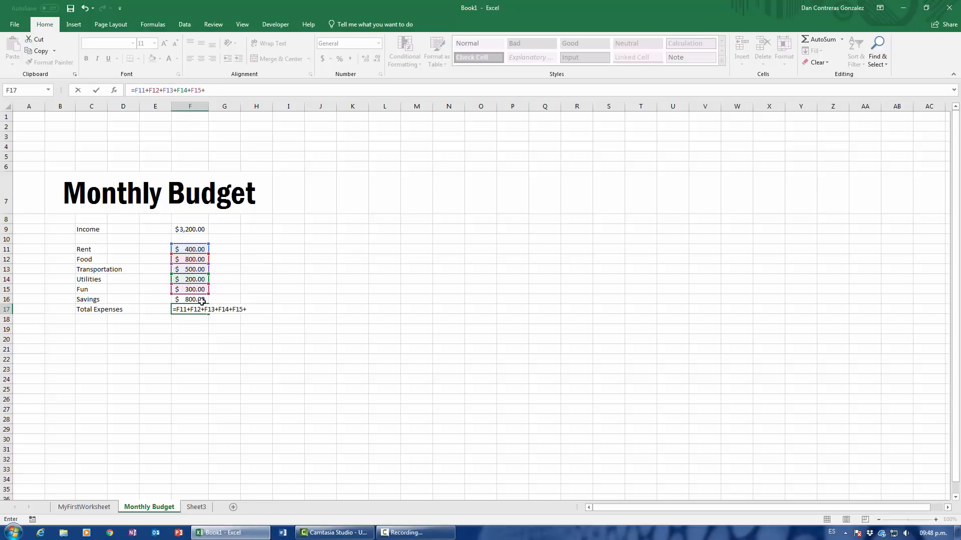
left_click(201, 300)
key("Return")
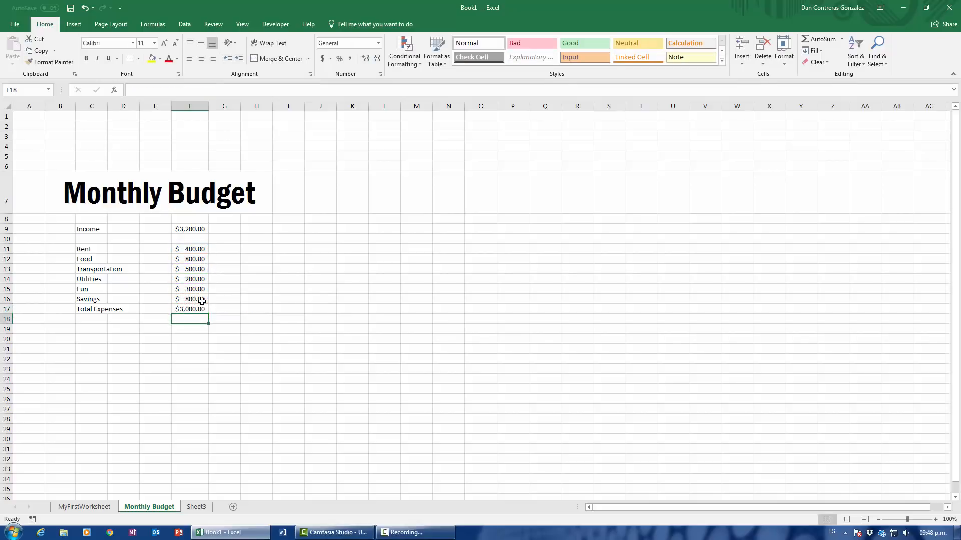
Review the addition formula in the Total Expenses cell F17 and delete it.
left_click(193, 308)
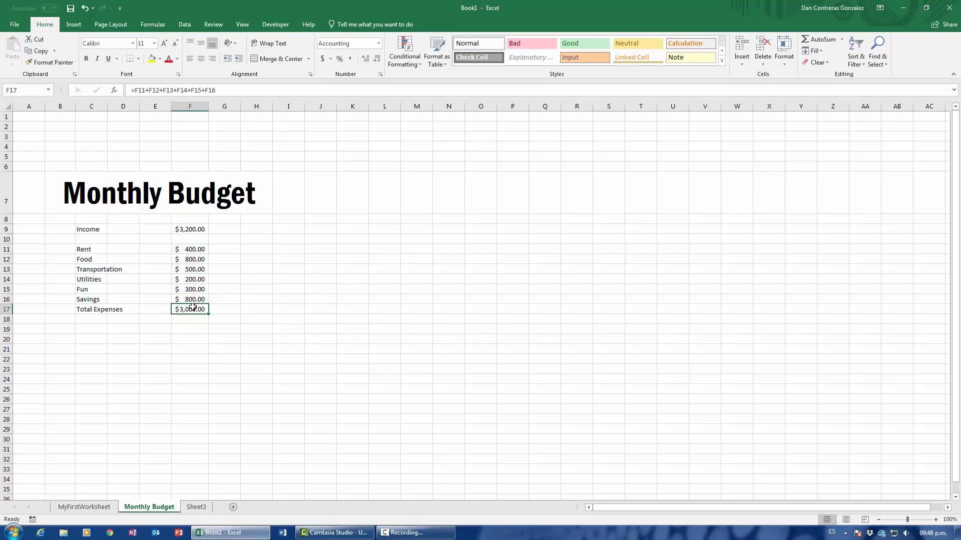
left_click(273, 315)
left_click(189, 307)
key("Delete")
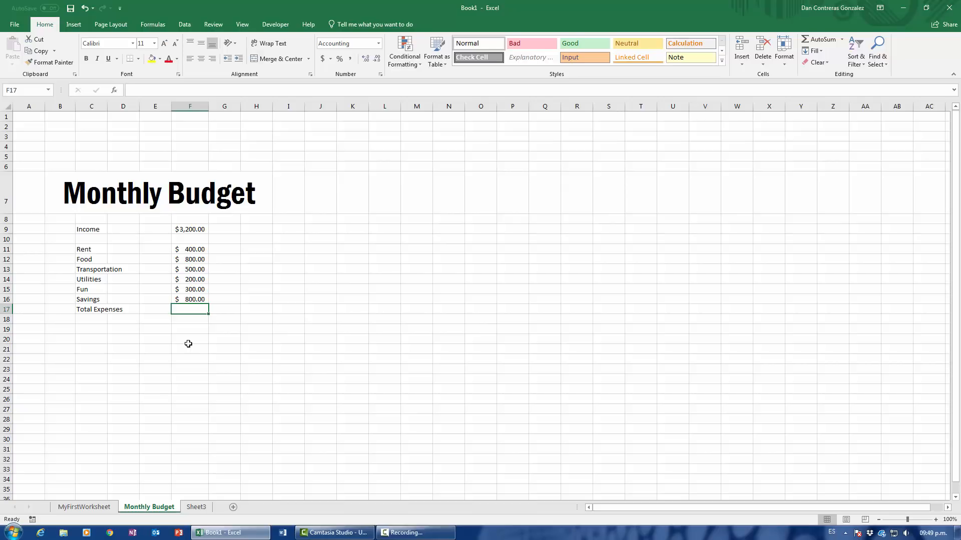
Insert an AutoSum formula for the expense amounts F11:F16 in the Total Expenses cell F17.
left_click(238, 320)
left_click(196, 312)
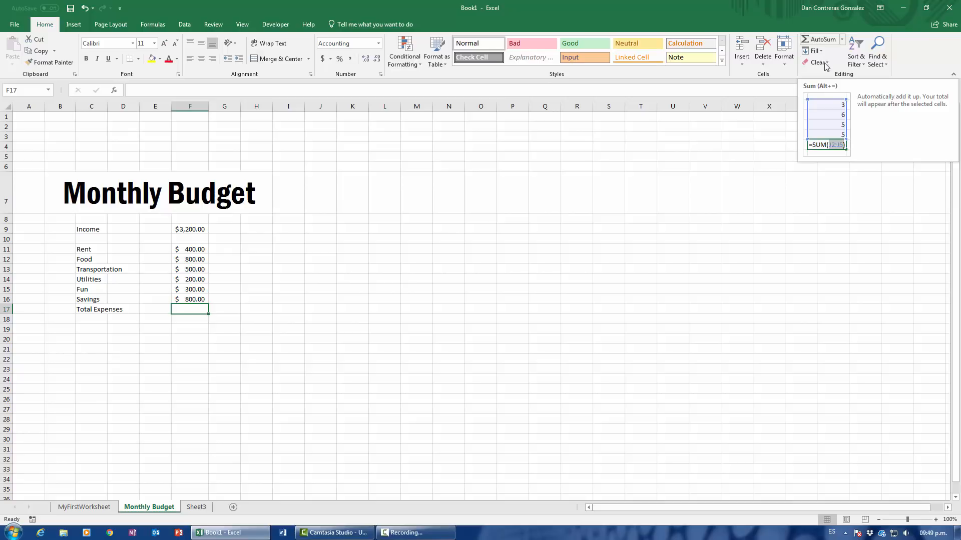
left_click(821, 39)
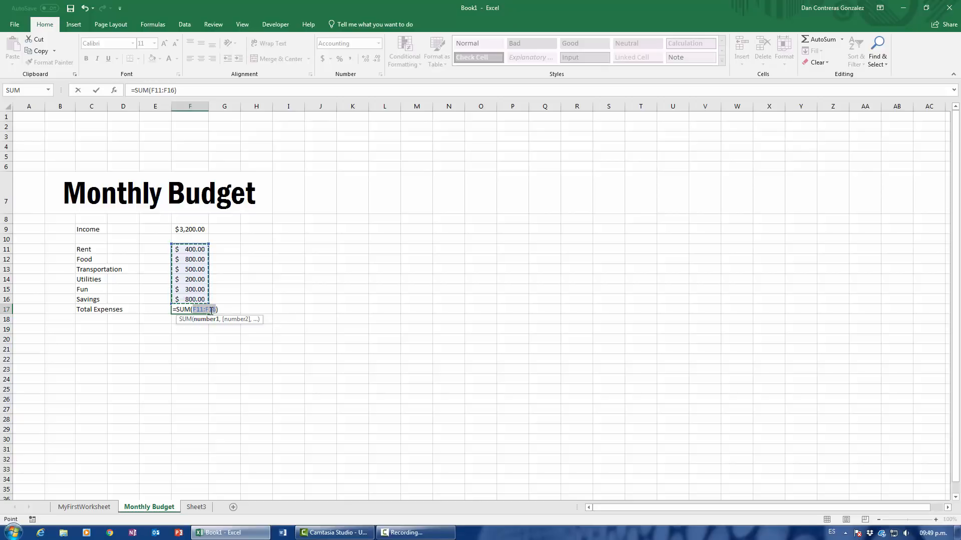
Try F13:F16 as the range of the SUM formula in F17, and clear it again.
key("BackSpace")
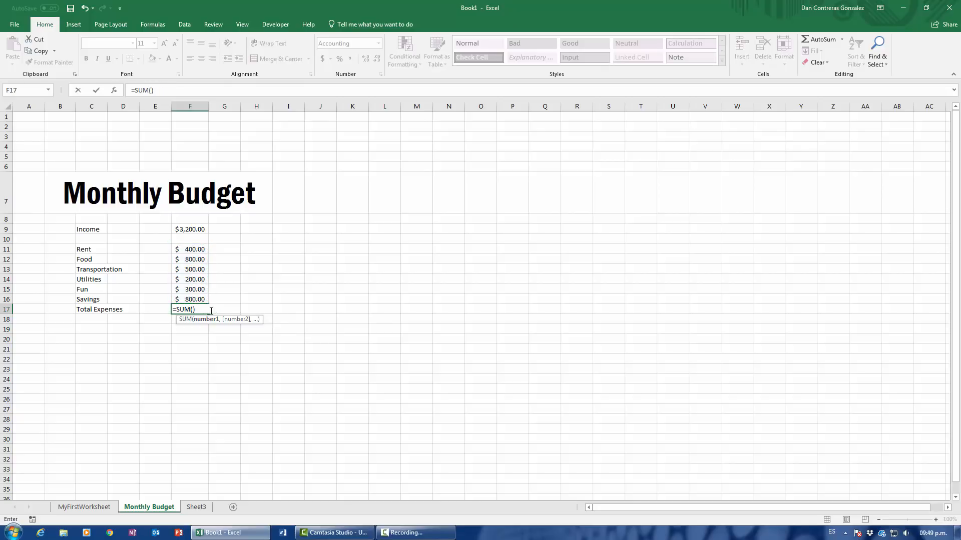
type("F13:F16")
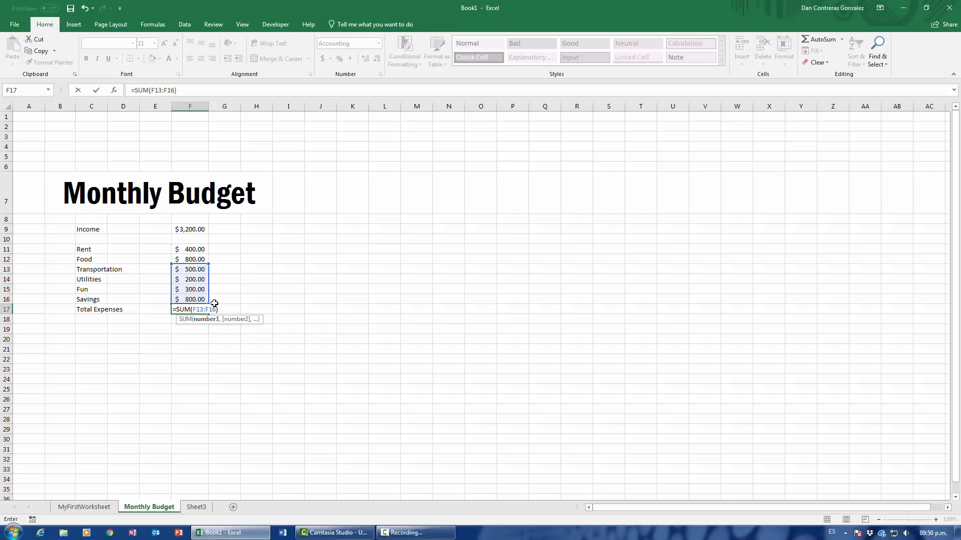
key("BackSpace")
key("BackSpace")
key("BackSpace")
key("BackSpace")
key("BackSpace")
key("BackSpace")
key("BackSpace")
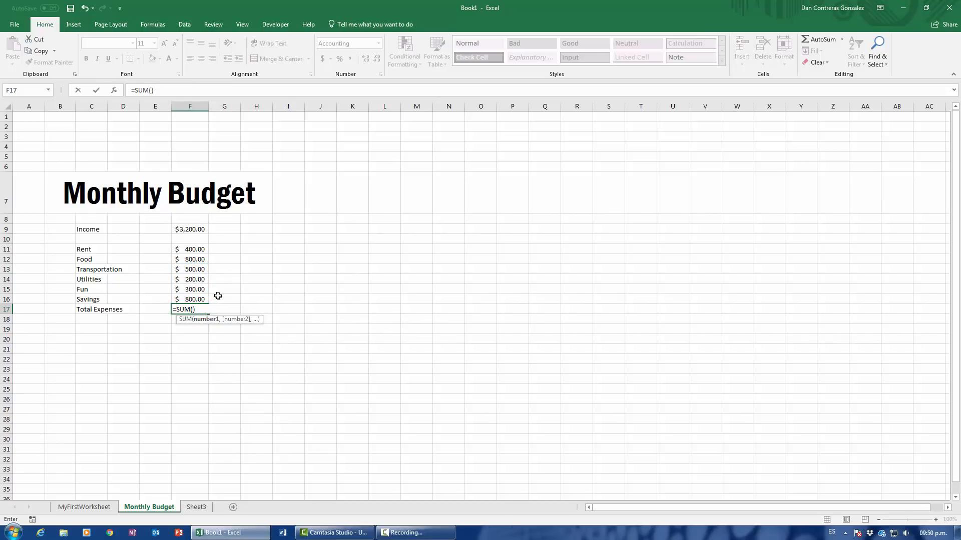
Enter F11:F16 as the range of the SUM formula in F17 and complete the formula.
type("F11:")
type("F16")
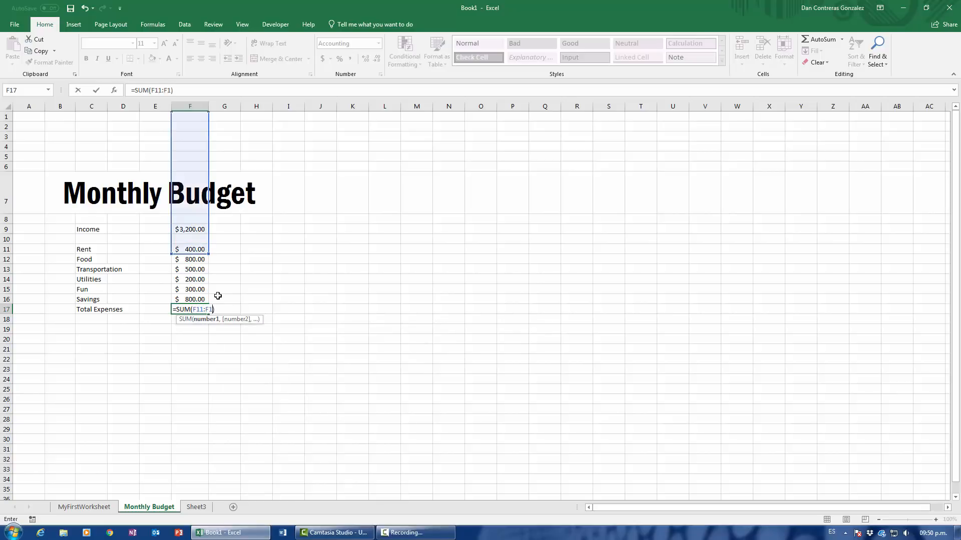
key("Return")
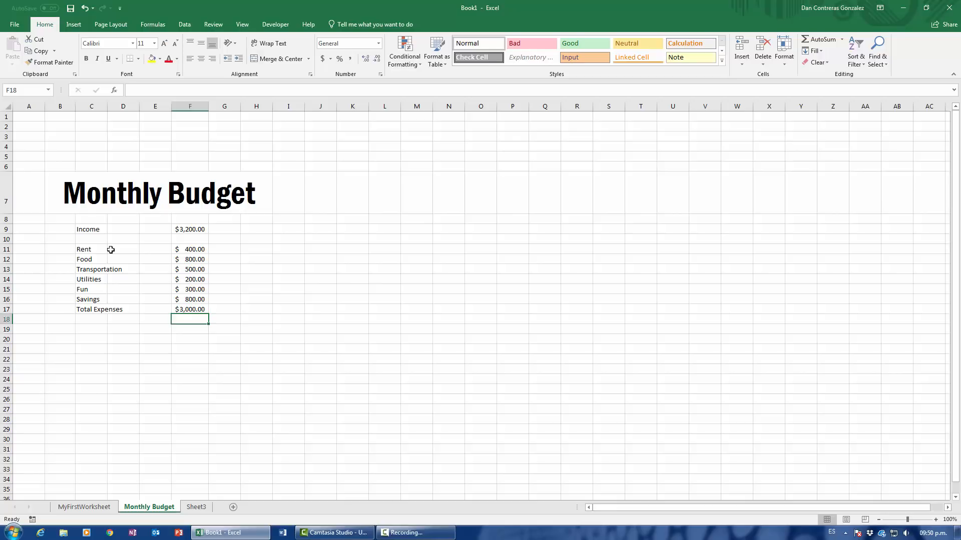
Label C19 "Remaining Money" and subtract total expenses from income in F19 with the formula =F9-F17.
type("=")
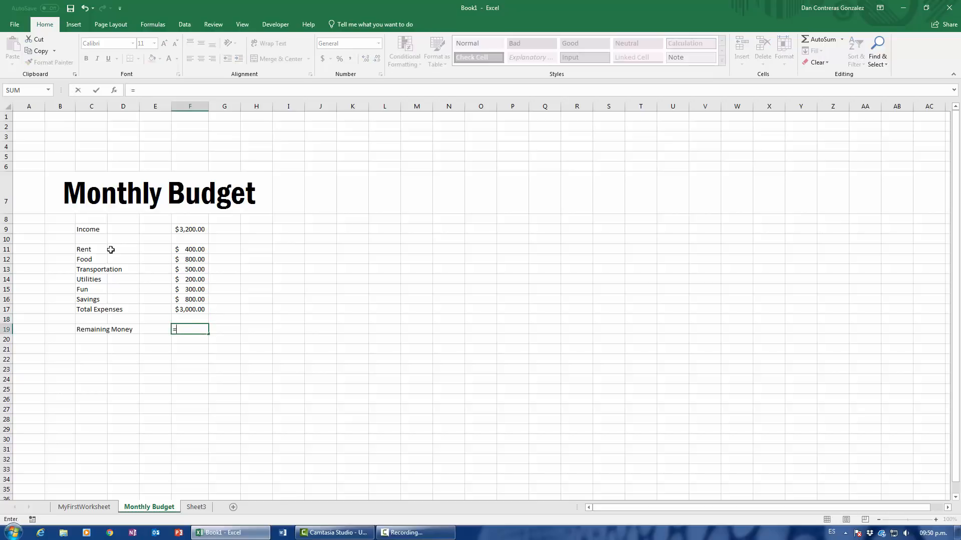
left_click(186, 228)
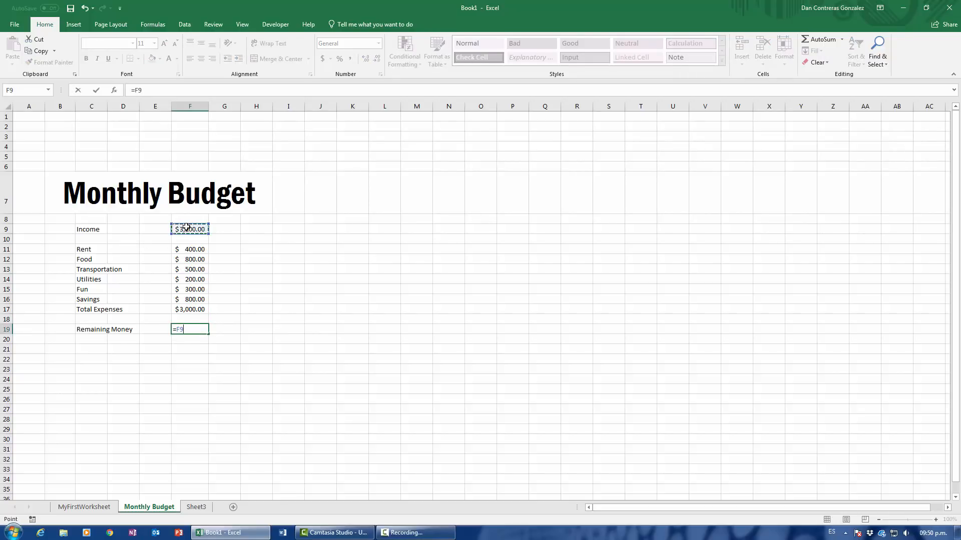
type("-")
left_click(194, 310)
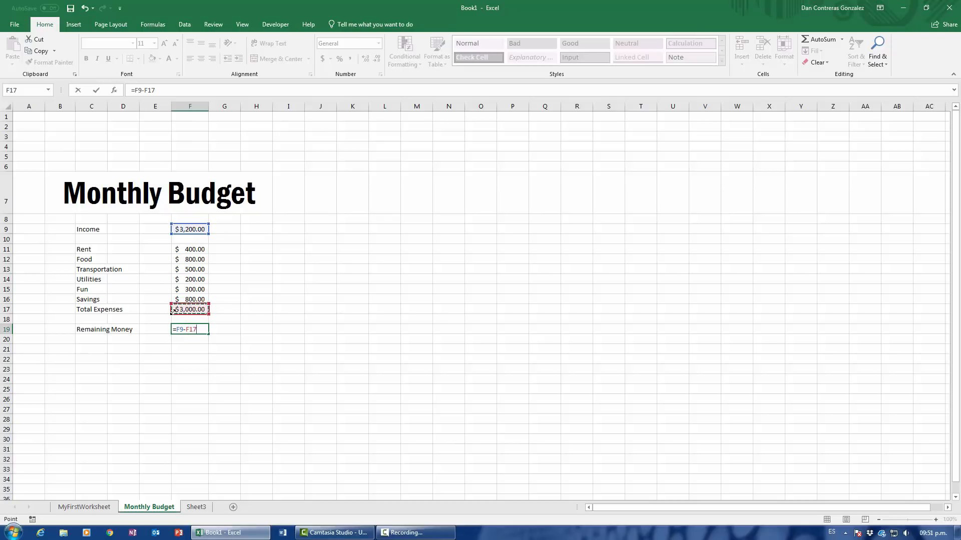
key("Return")
left_click(198, 331)
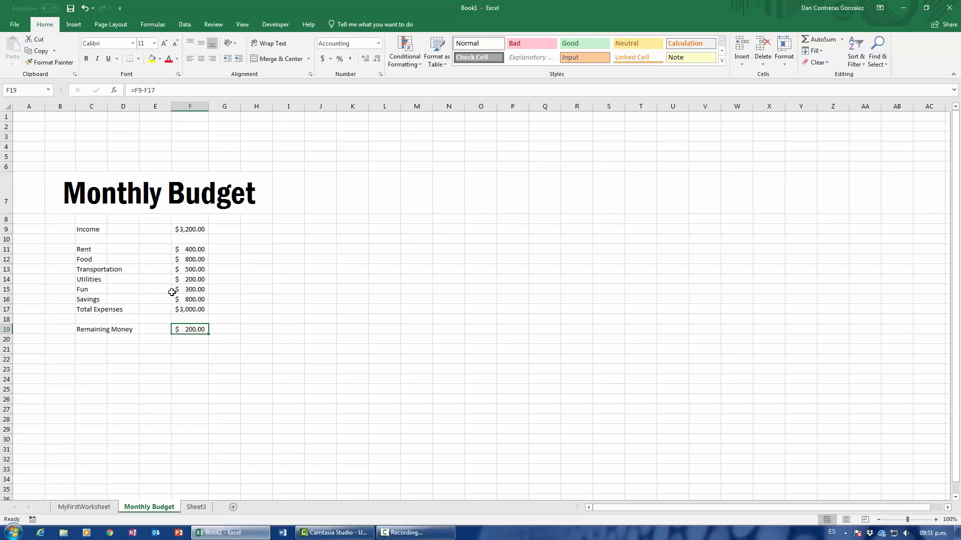
Apply the Accent1 cell style to the Income row, cells C9 to F9.
left_click_drag(84, 230, 193, 229)
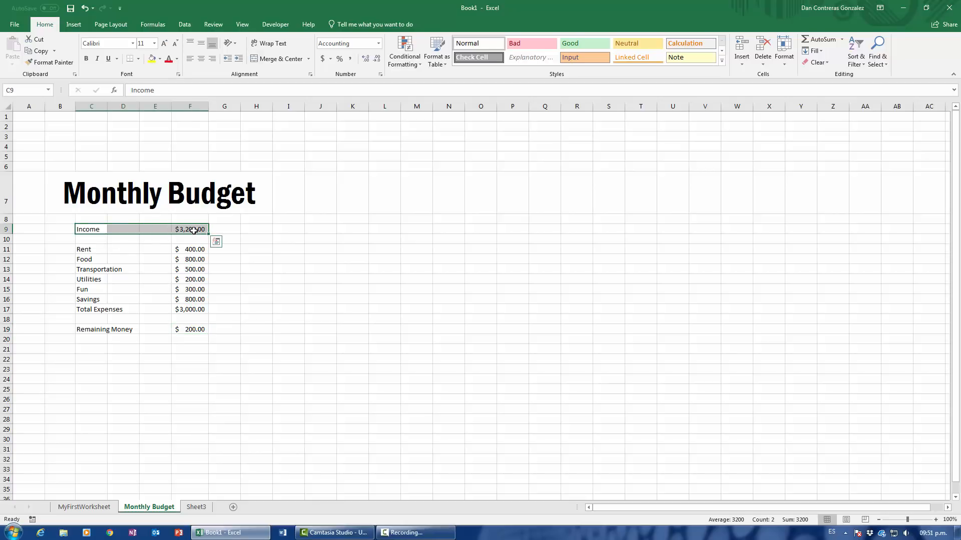
left_click(256, 319)
left_click_drag(95, 229, 200, 231)
left_click_drag(79, 231, 195, 235)
left_click(721, 61)
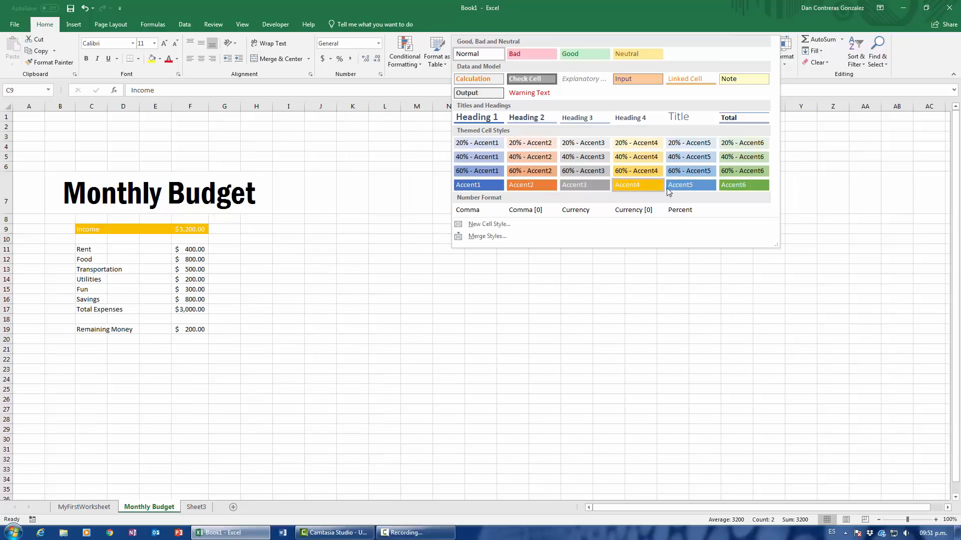
left_click(472, 188)
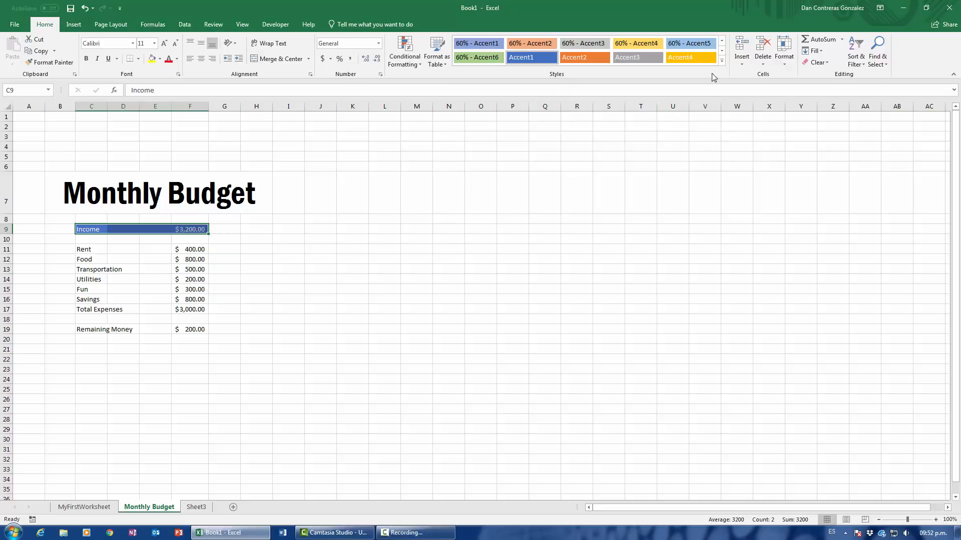
left_click(722, 61)
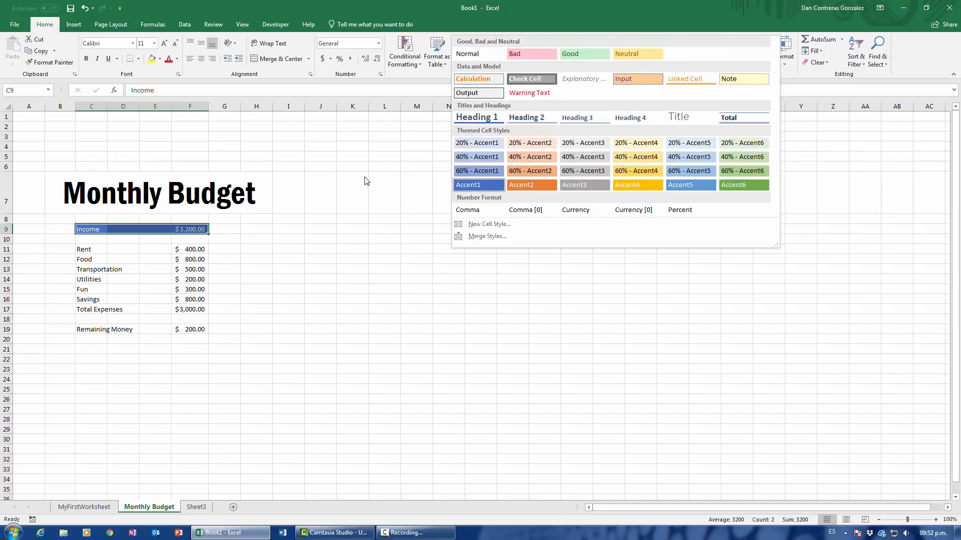
key("Escape")
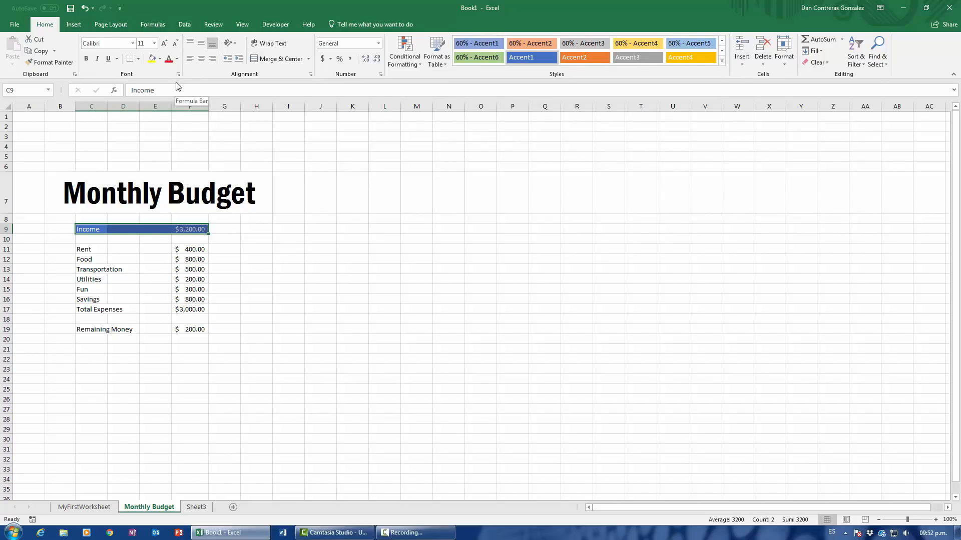
Make the Income row's text in C9:F9 bold, italic and underlined.
left_click(87, 60)
left_click(98, 59)
left_click(109, 59)
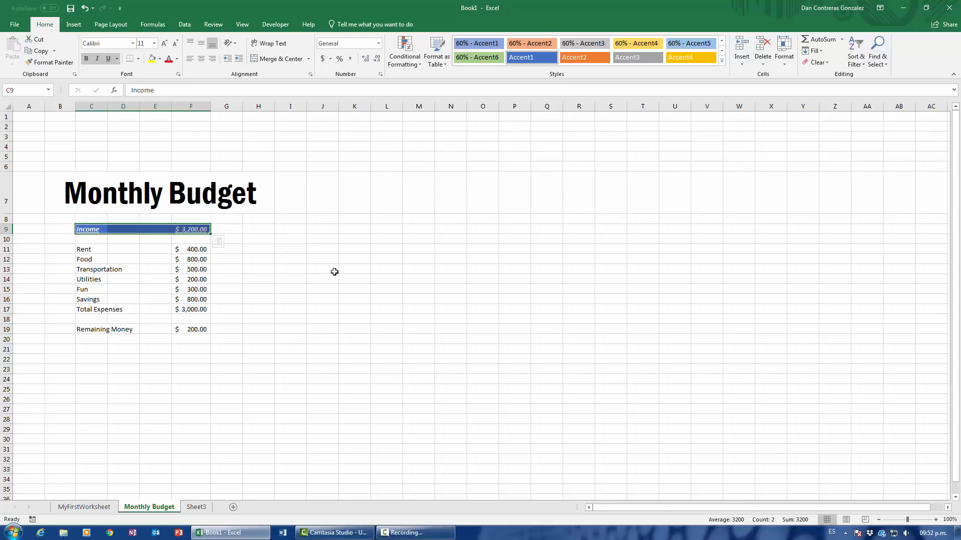
left_click(334, 272)
left_click(179, 229)
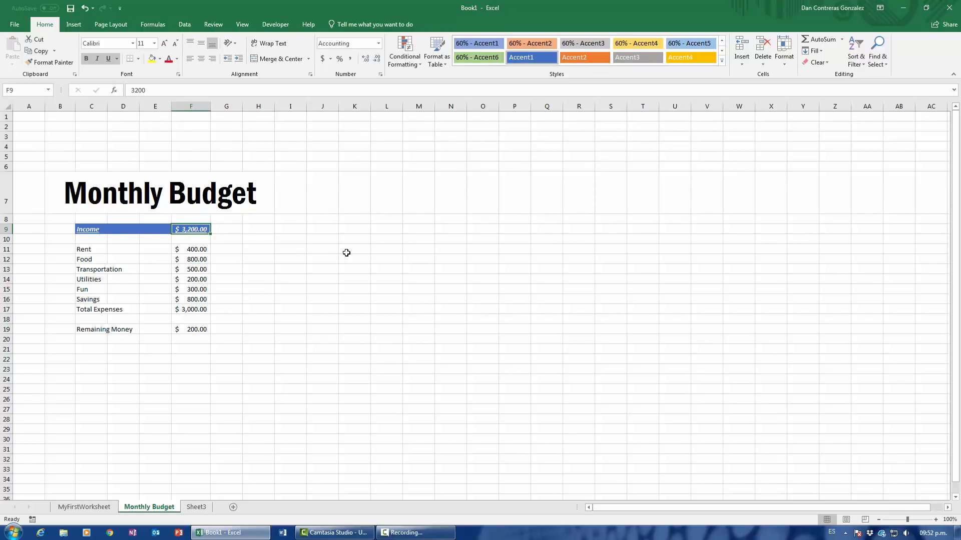
left_click(312, 269)
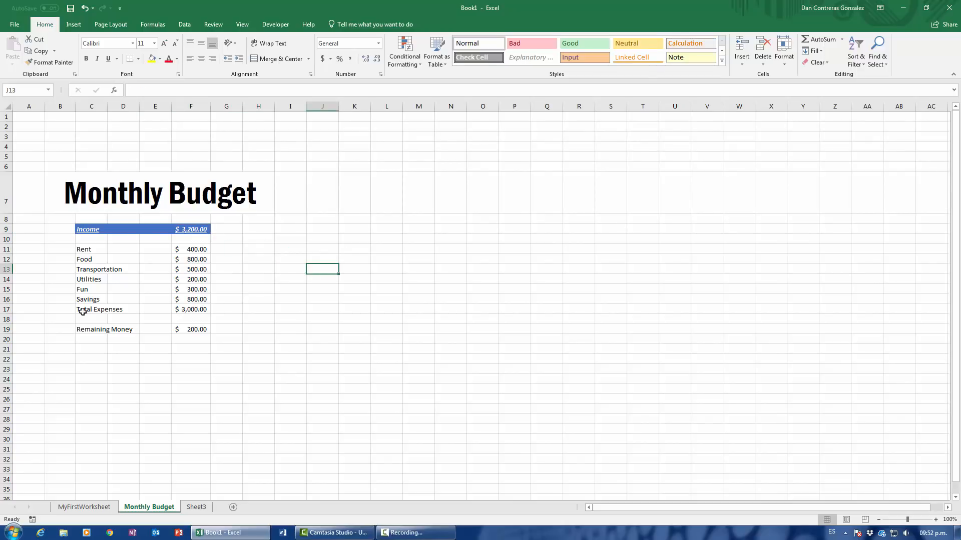
Fill the Total Expenses row, C17:F17, with a bright lime green chosen from the standard colors palette.
left_click_drag(82, 311, 198, 311)
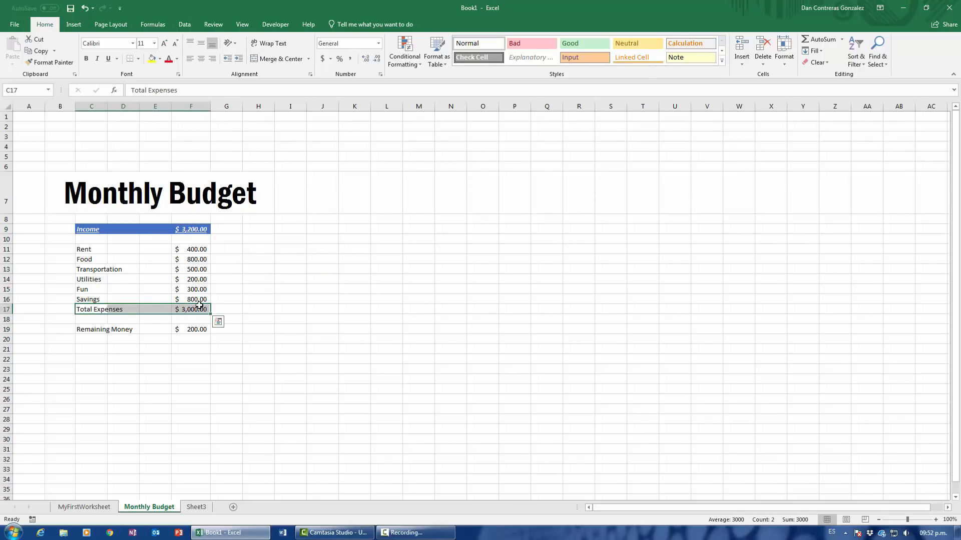
left_click(722, 61)
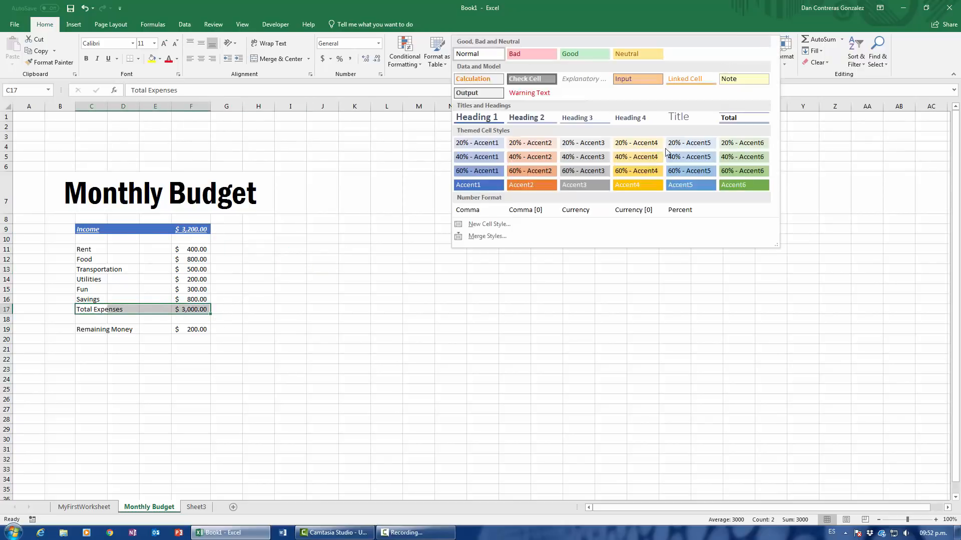
left_click(804, 214)
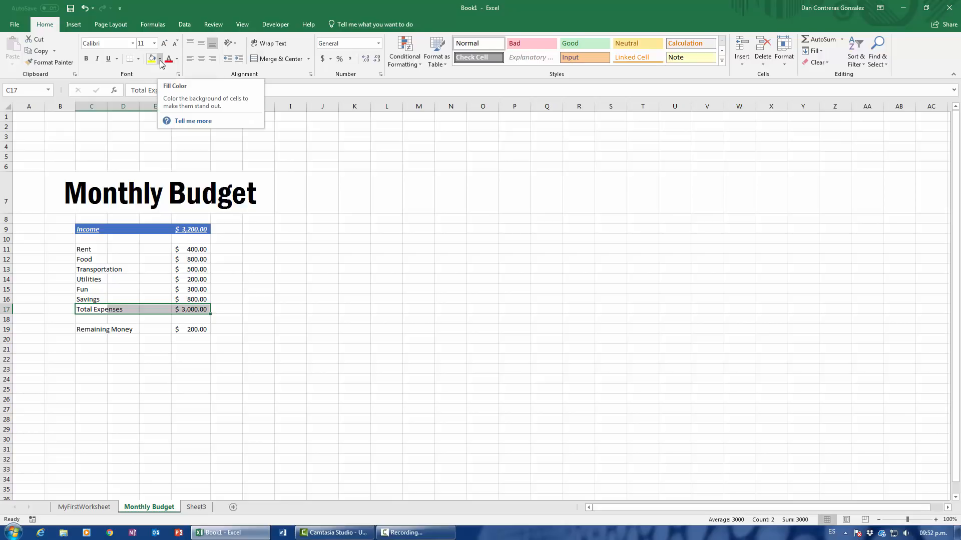
left_click(160, 59)
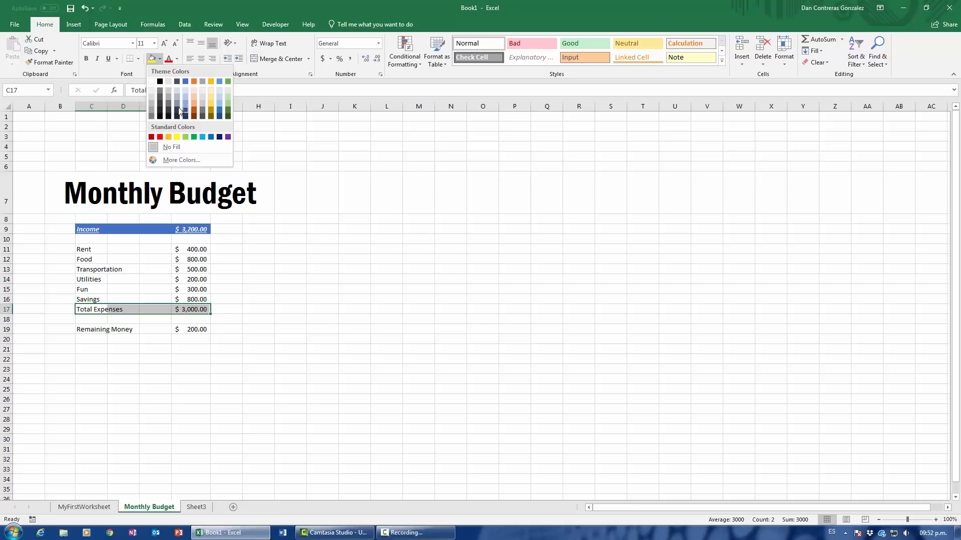
left_click(170, 160)
left_click_drag(463, 189, 361, 186)
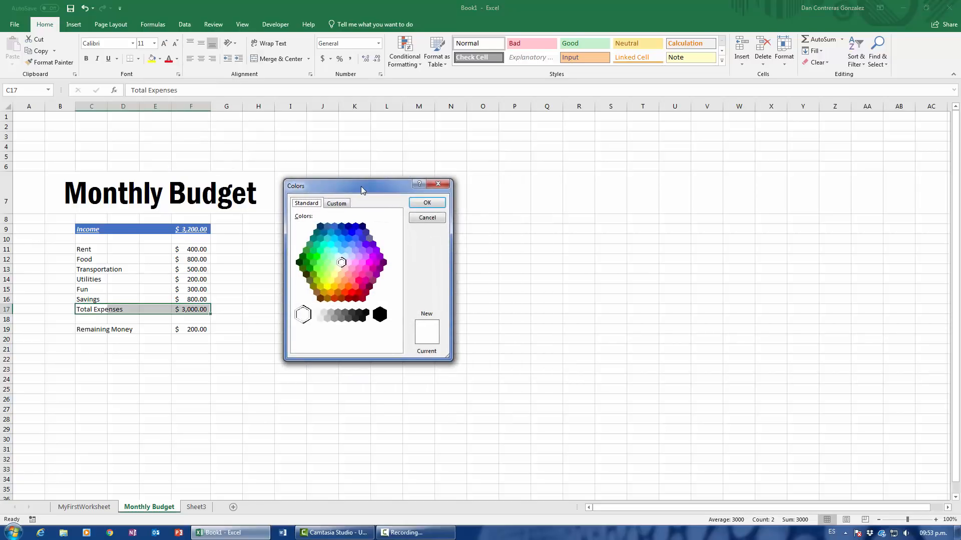
left_click(321, 282)
left_click(359, 284)
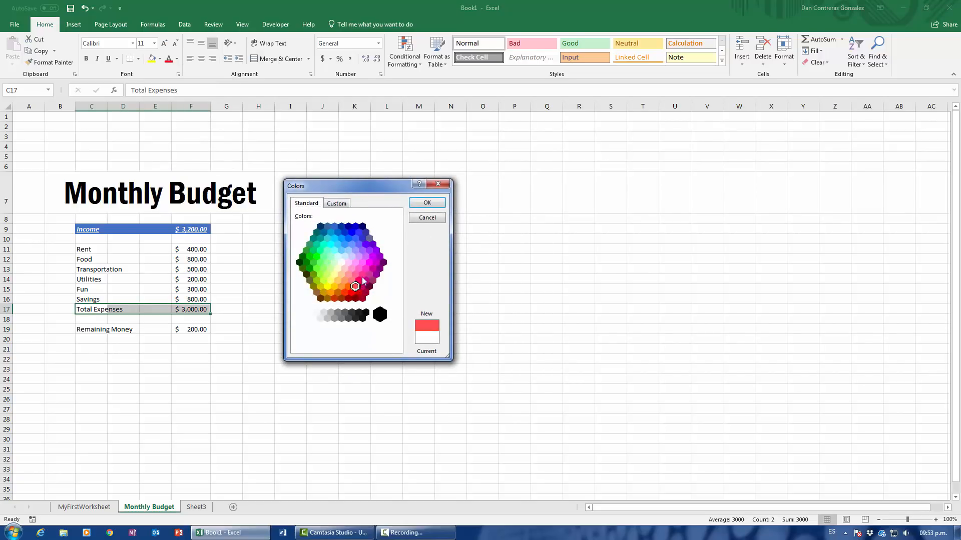
left_click(369, 263)
left_click(323, 269)
left_click(321, 275)
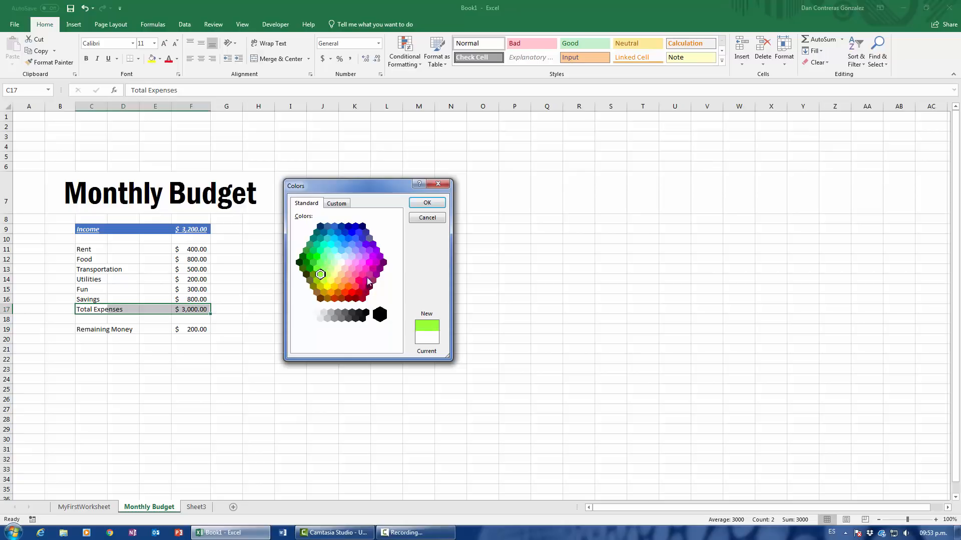
left_click(426, 204)
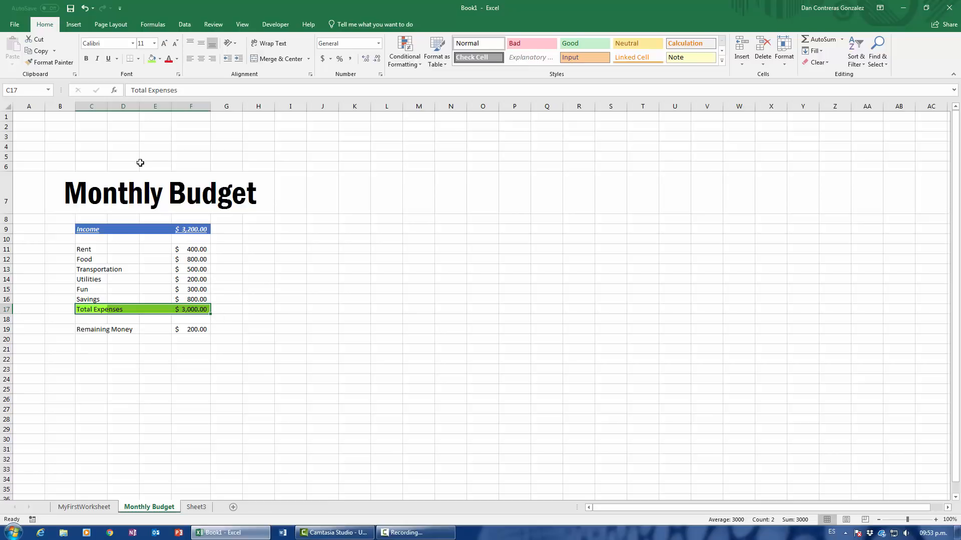
Set the Total Expenses row's text in C17:F17 to the orange theme color and make it bold.
left_click(178, 60)
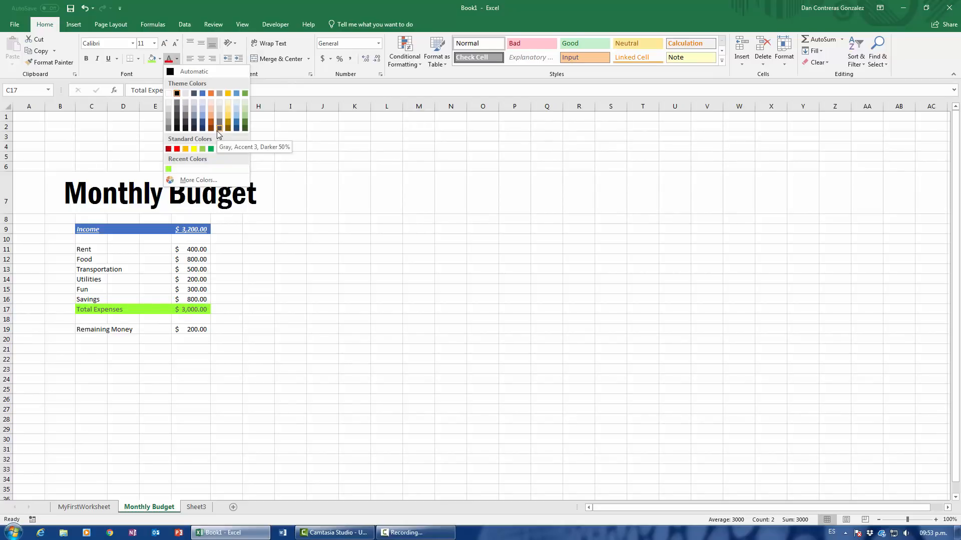
left_click(210, 93)
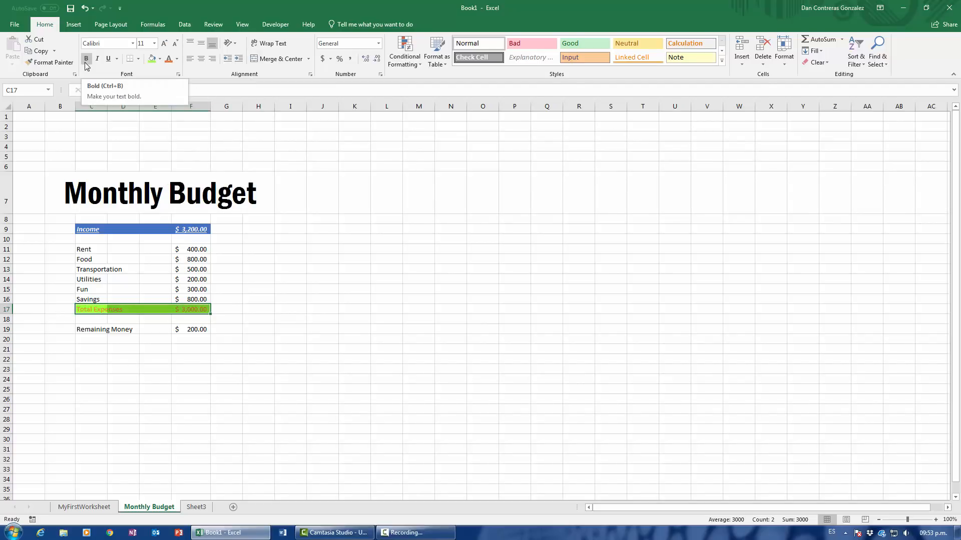
left_click(290, 340)
left_click_drag(85, 309, 193, 310)
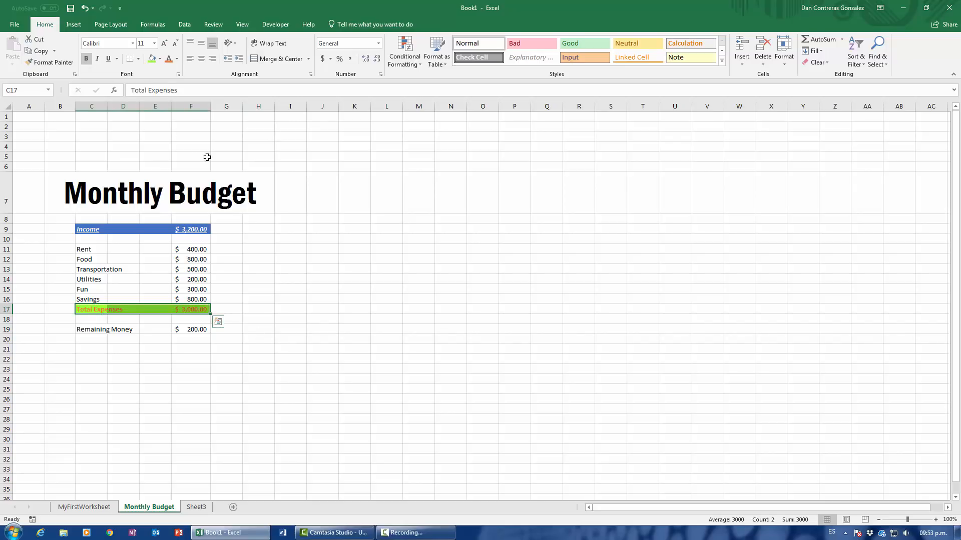
left_click(160, 58)
left_click(160, 59)
left_click(178, 59)
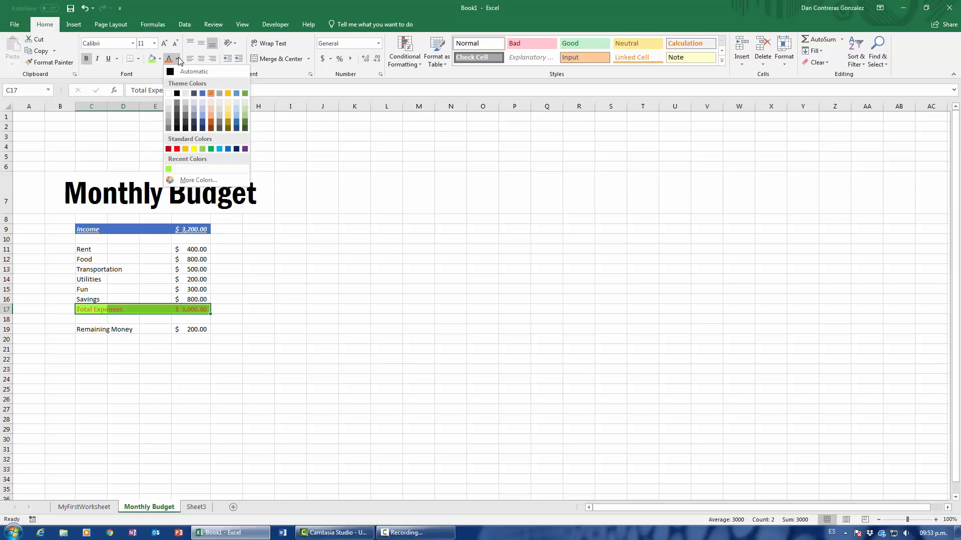
left_click(178, 60)
left_click(279, 299)
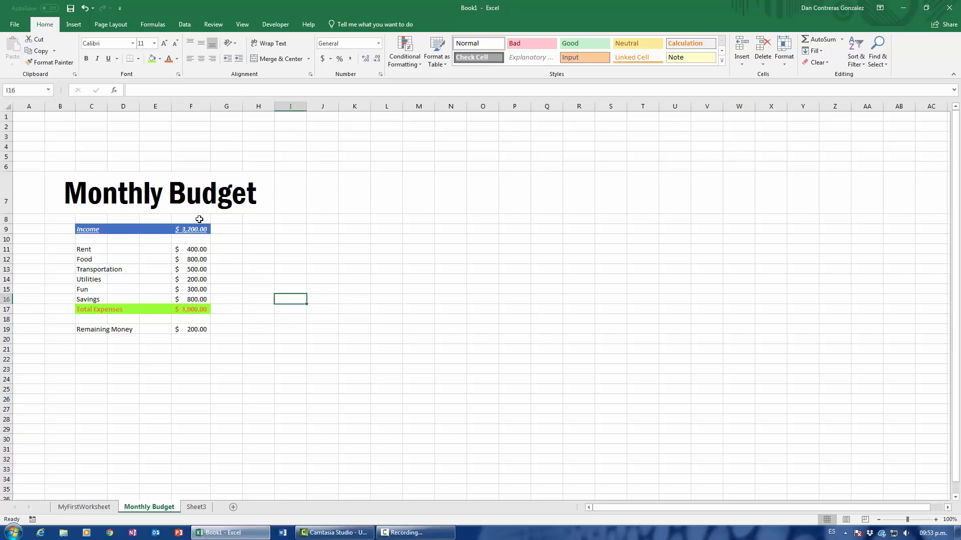
Apply the Total cell style to the Remaining Money row, cells C19 to F19.
left_click_drag(92, 330, 191, 329)
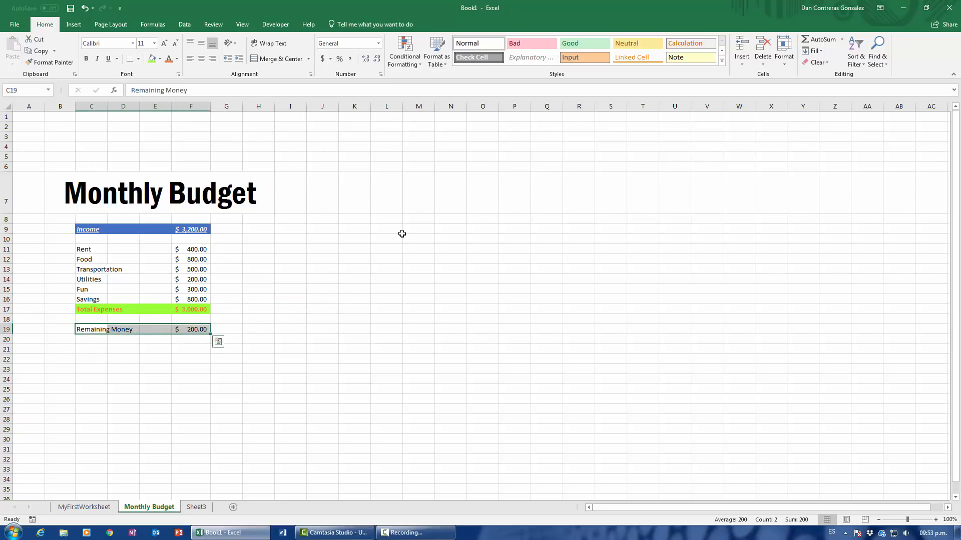
left_click(722, 60)
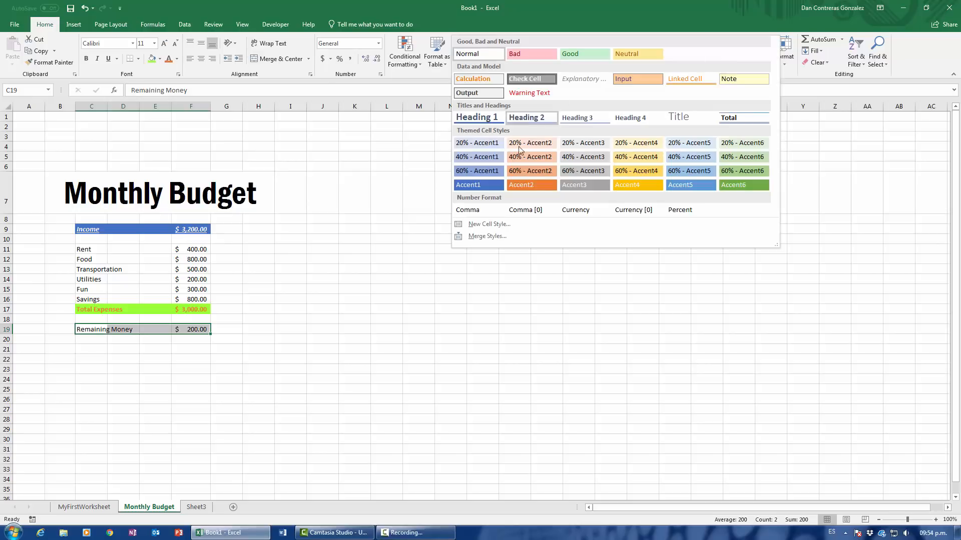
left_click(722, 122)
left_click(295, 349)
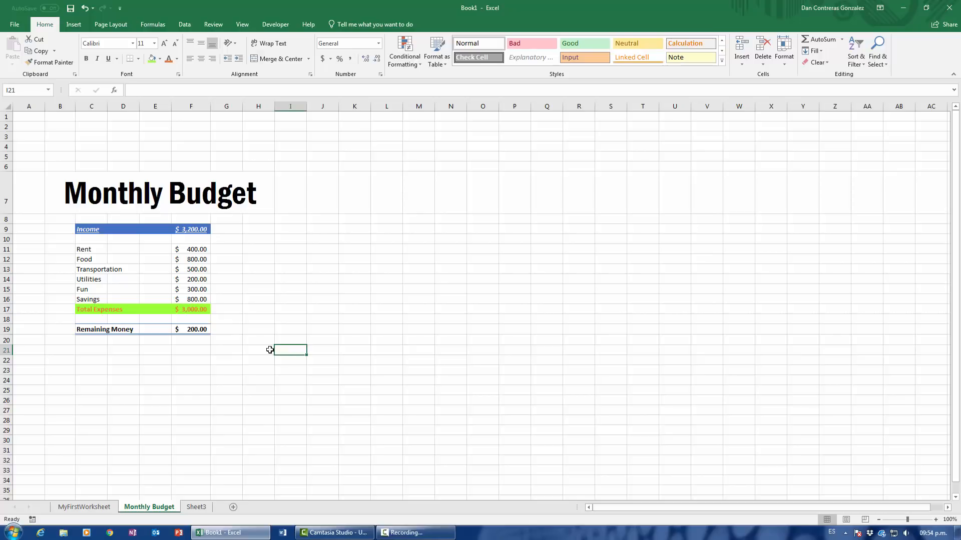
Apply the Accent2 cell style to the Total Expenses row, cells C17 to F17.
left_click_drag(87, 309, 203, 310)
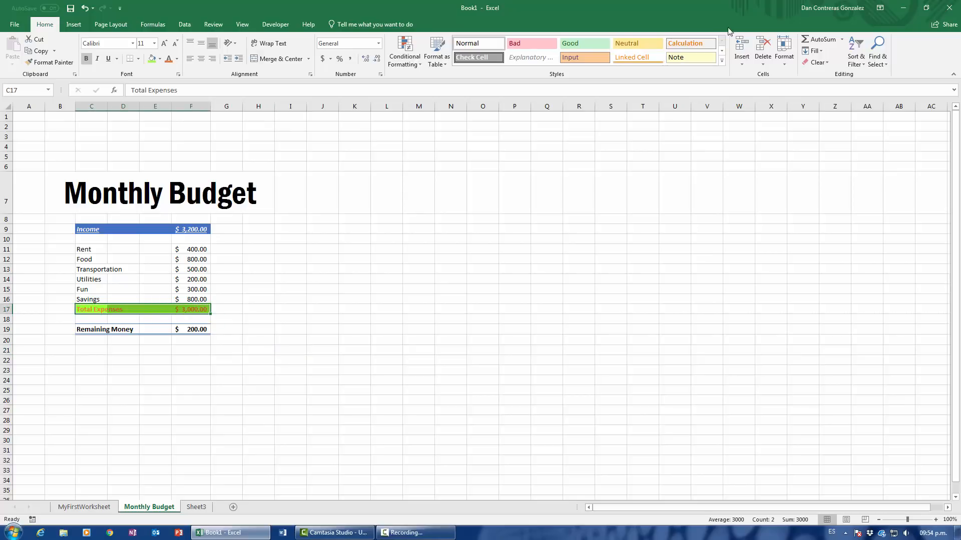
left_click(721, 61)
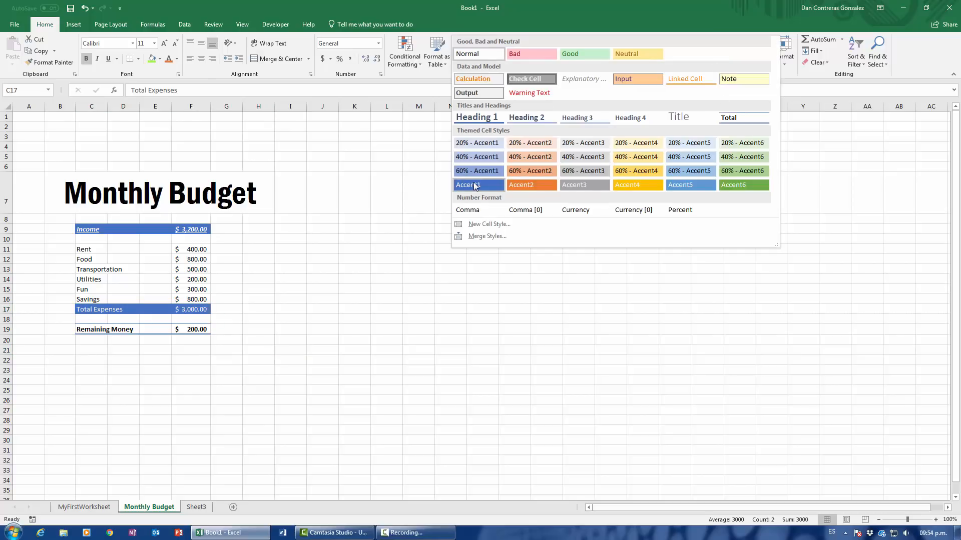
left_click(524, 192)
left_click(330, 383)
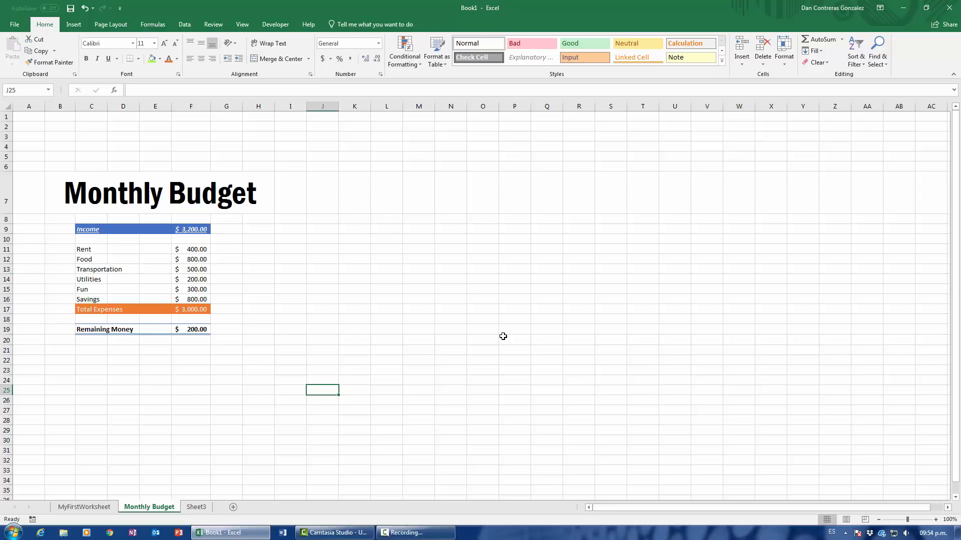
Hide the gridlines on the Monthly Budget sheet.
left_click(239, 25)
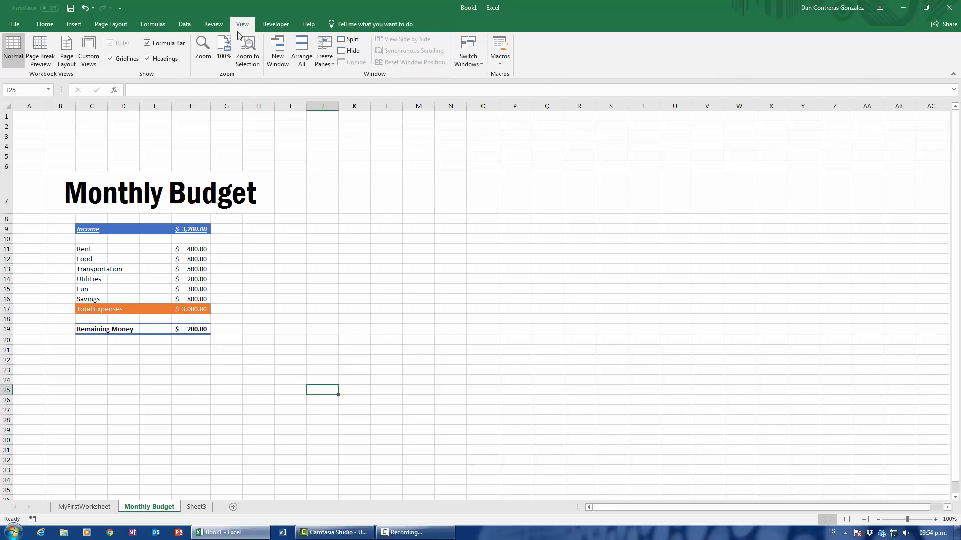
left_click(111, 60)
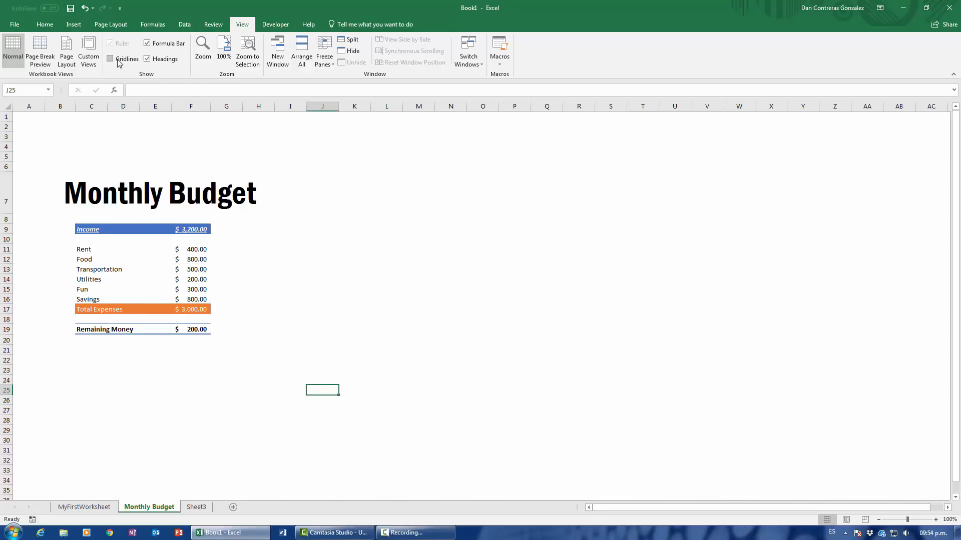
left_click(110, 59)
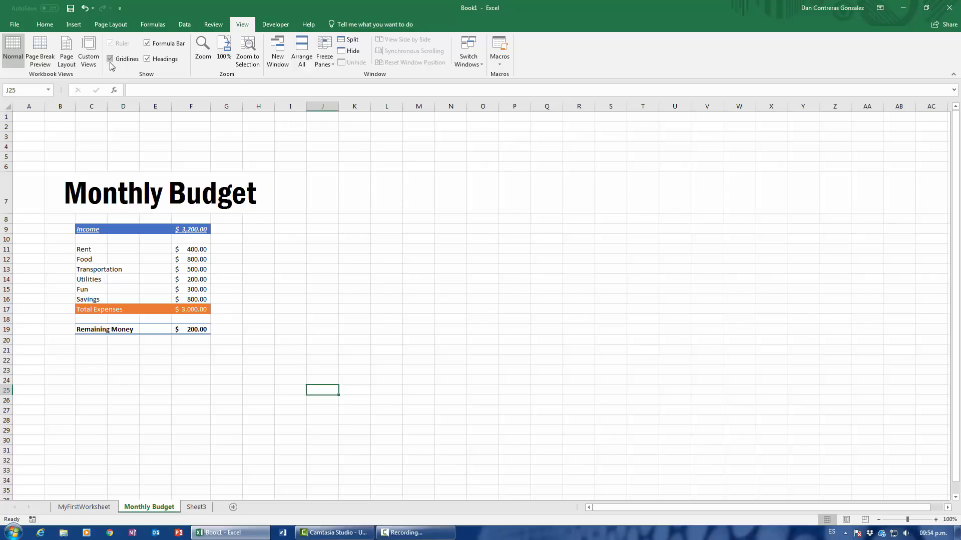
left_click(111, 60)
left_click(111, 59)
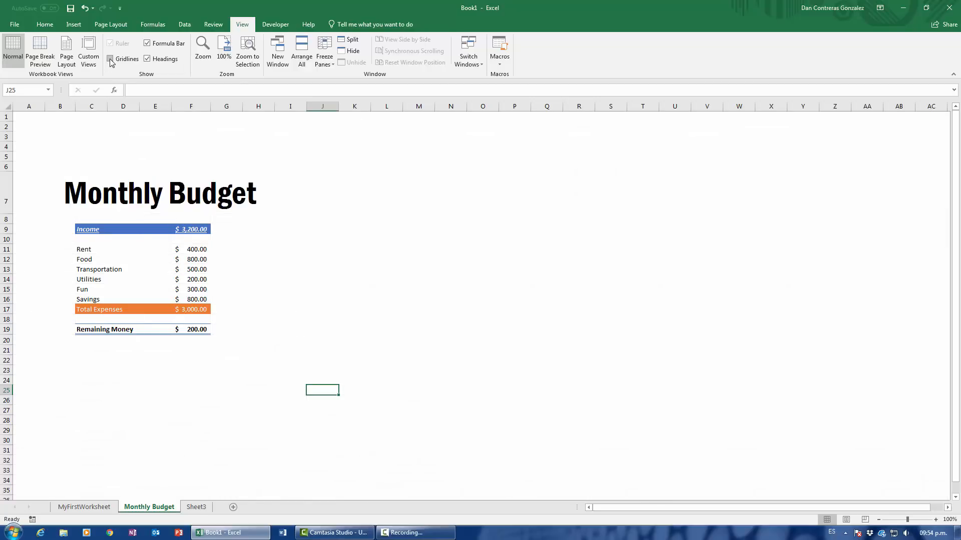
left_click(400, 353)
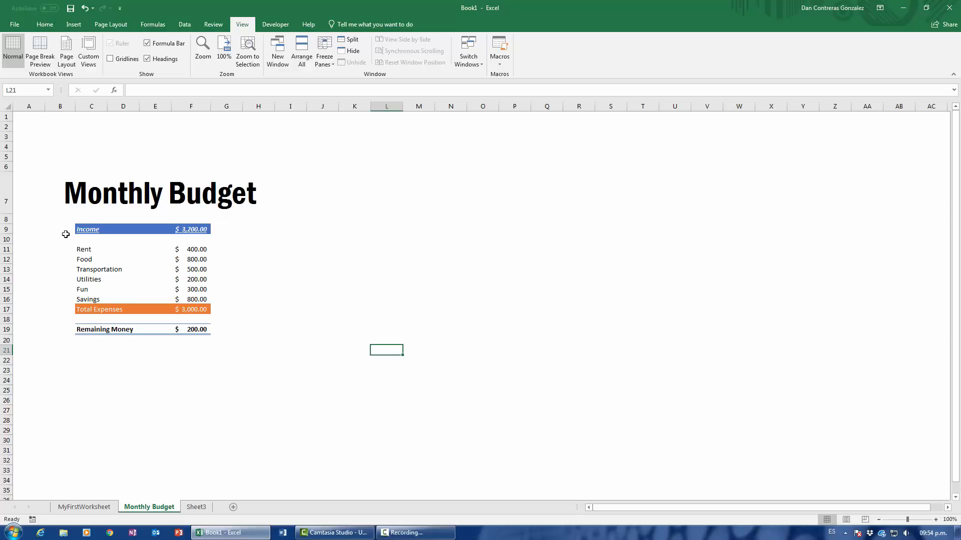
Add thick outside borders around the budget table, cells C9 to F19.
left_click_drag(79, 229, 197, 329)
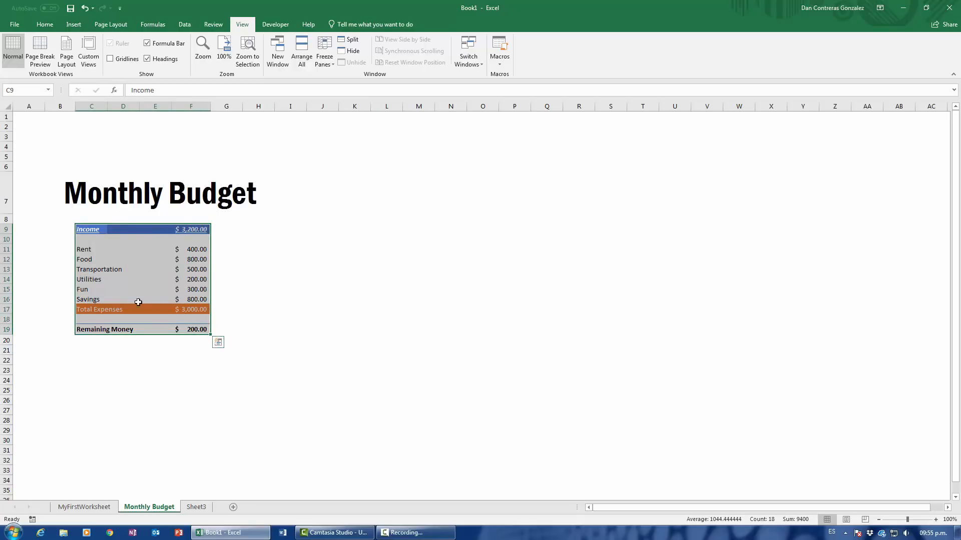
left_click(45, 24)
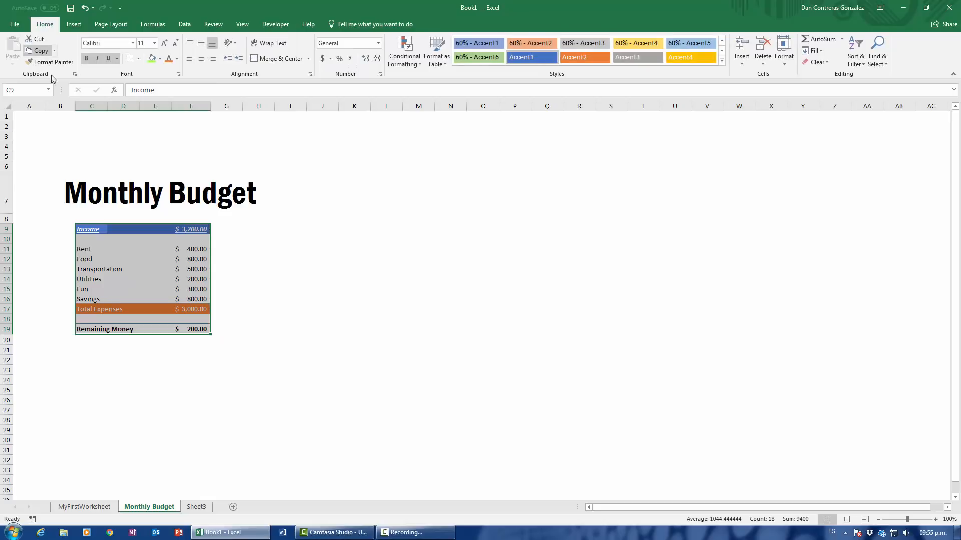
left_click(138, 63)
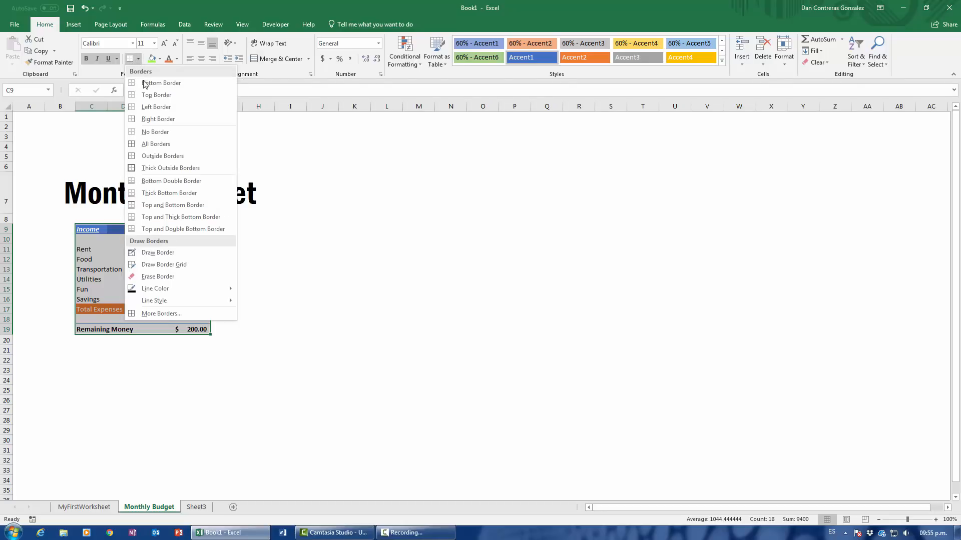
left_click(167, 166)
left_click(270, 259)
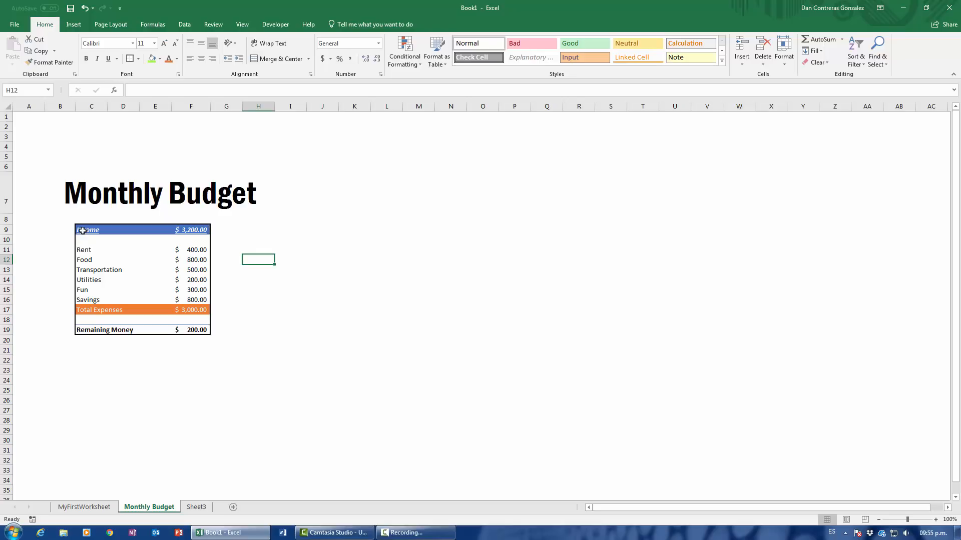
Copy the budget table C9:F19 and paste the duplicate starting at cell P9.
left_click_drag(82, 230, 205, 331)
left_click(300, 357)
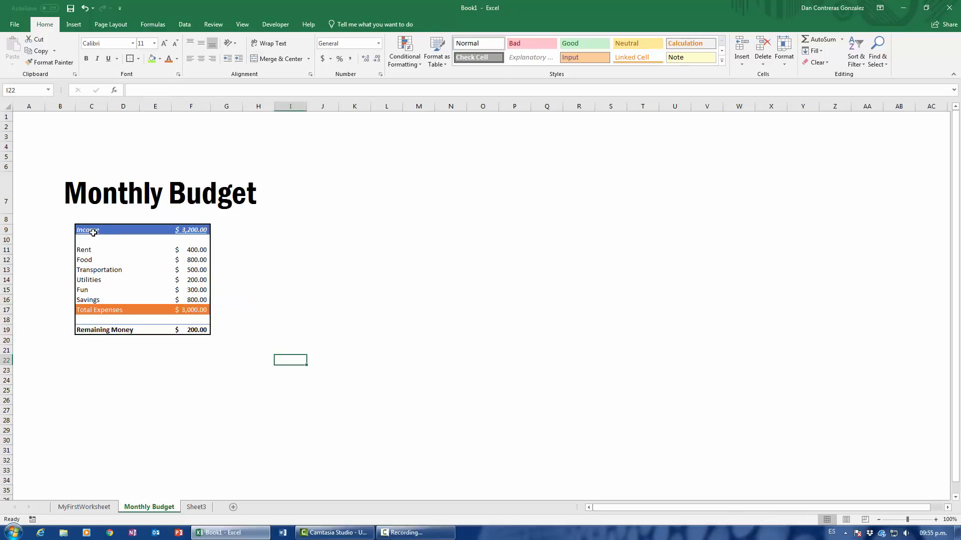
left_click_drag(92, 231, 206, 331)
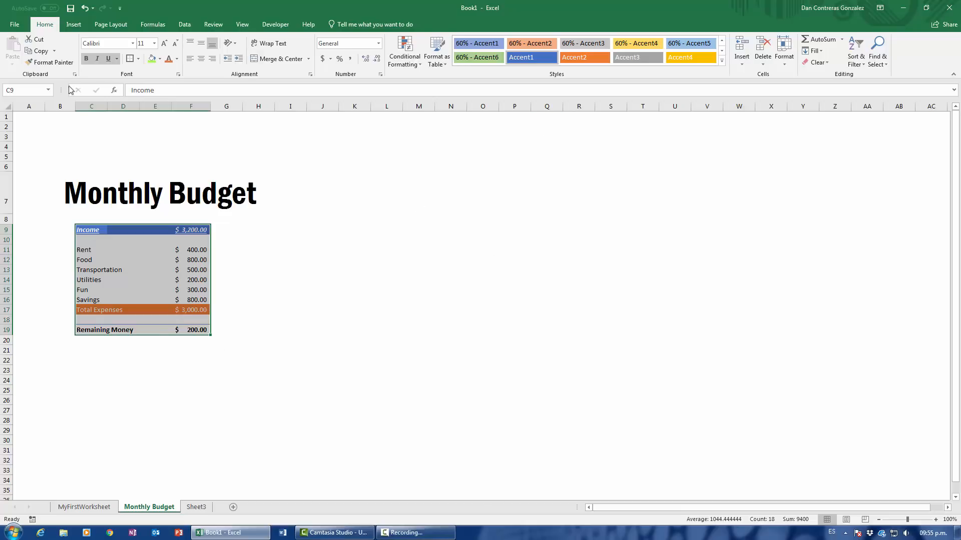
left_click(43, 52)
left_click(502, 232)
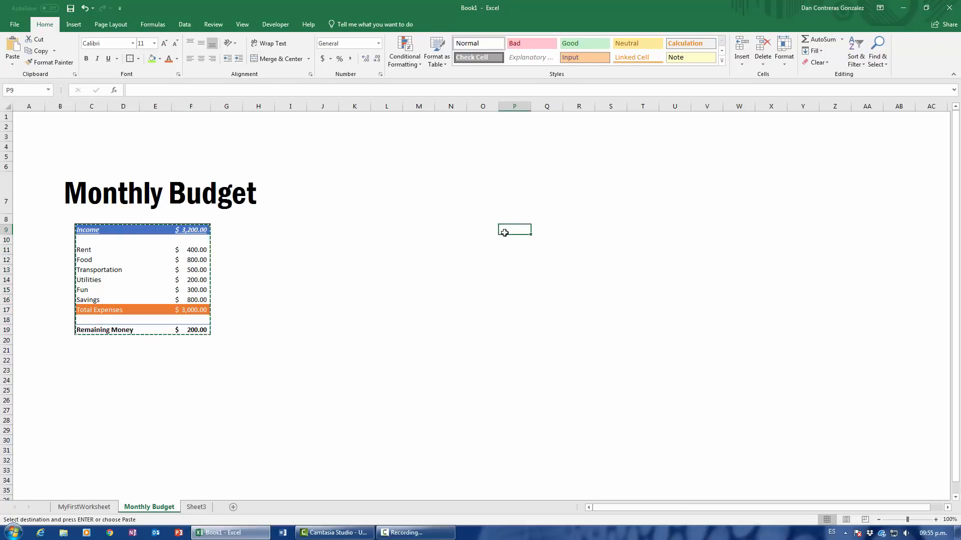
left_click(11, 50)
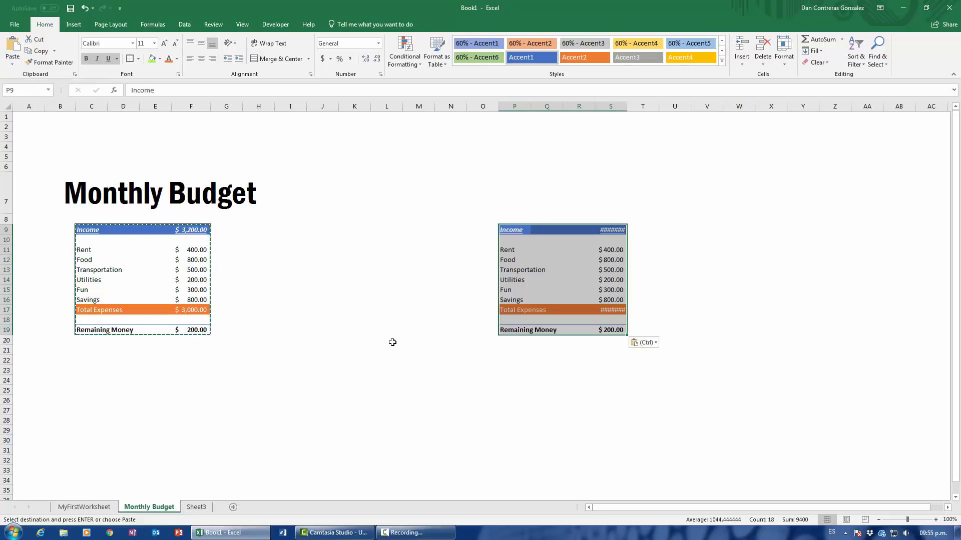
left_click(491, 180)
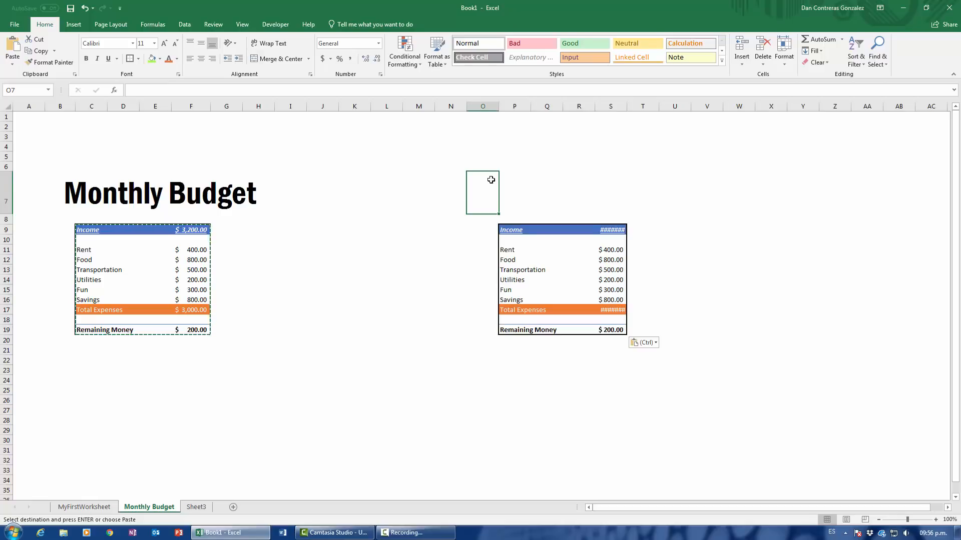
key("Escape")
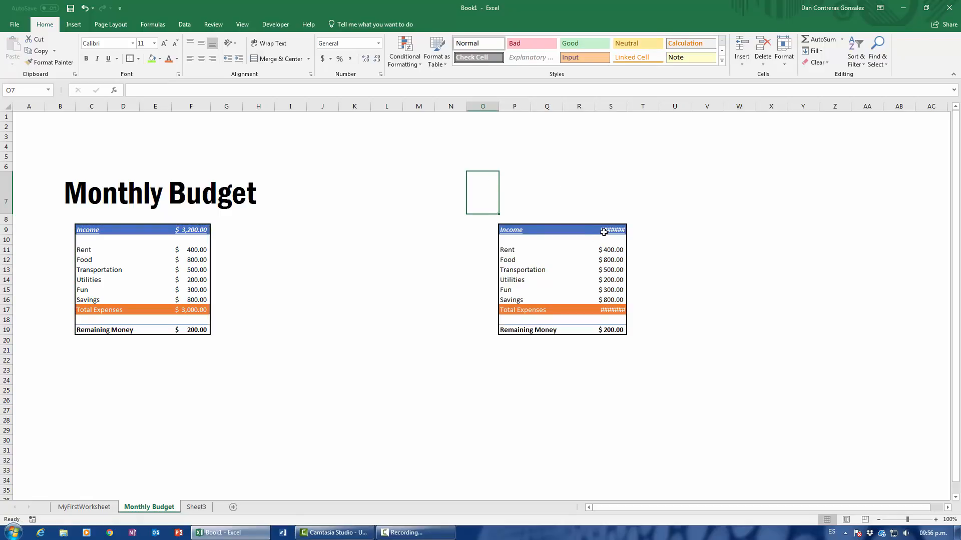
Widen column S enough for the copied table's Income and Total Expenses amounts to fit.
left_click(605, 308)
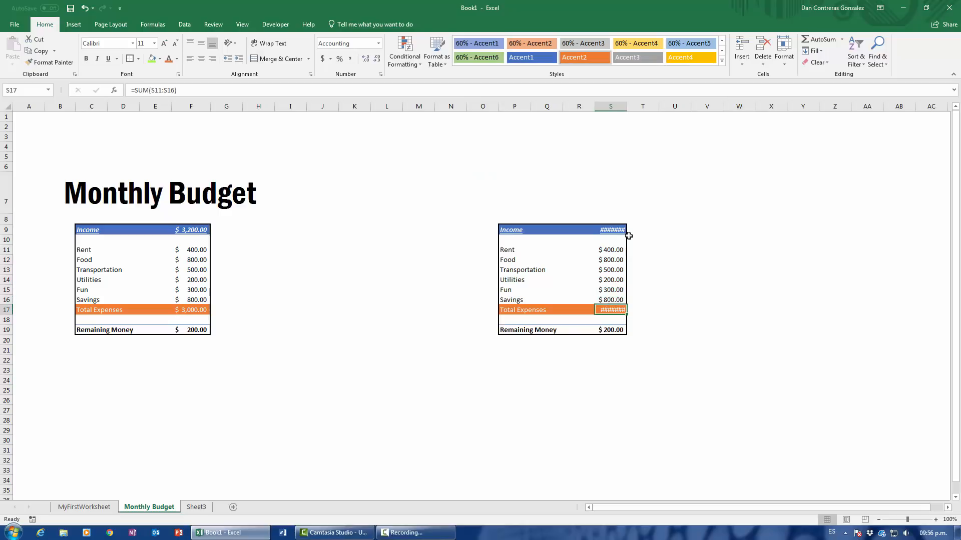
left_click(606, 233)
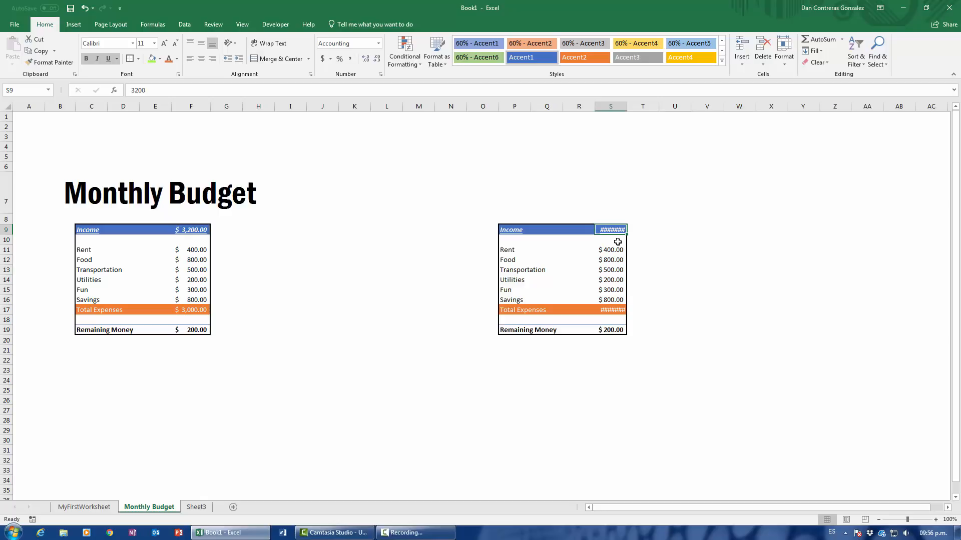
left_click(611, 106)
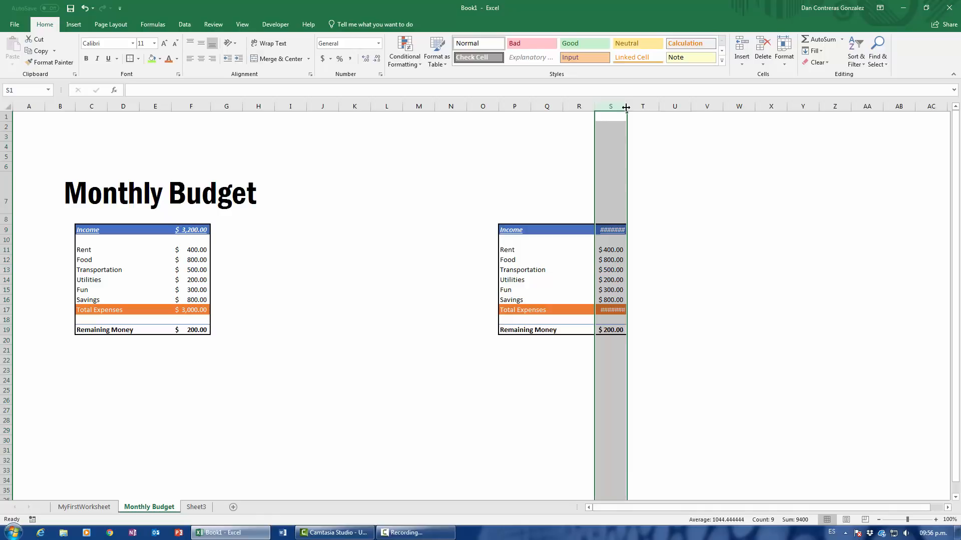
left_click_drag(624, 109, 639, 112)
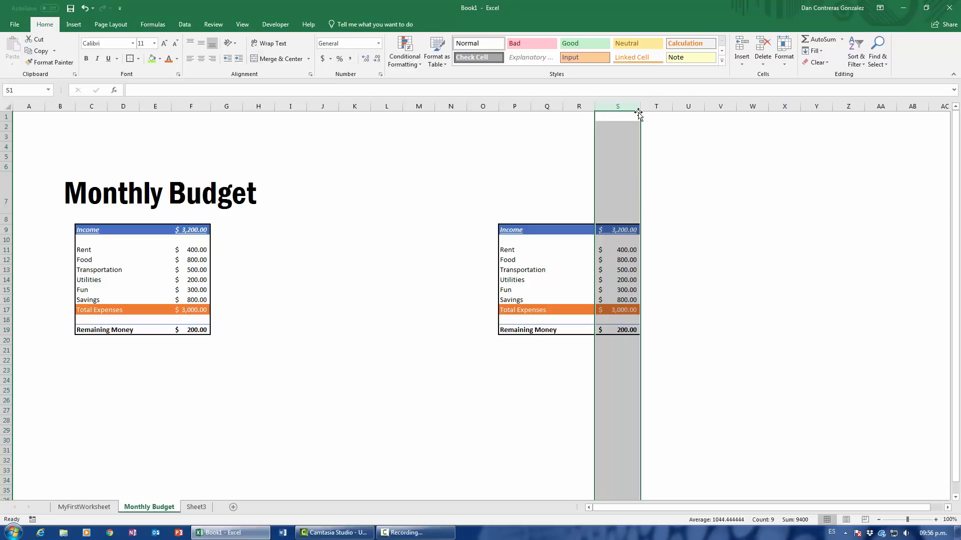
left_click(362, 330)
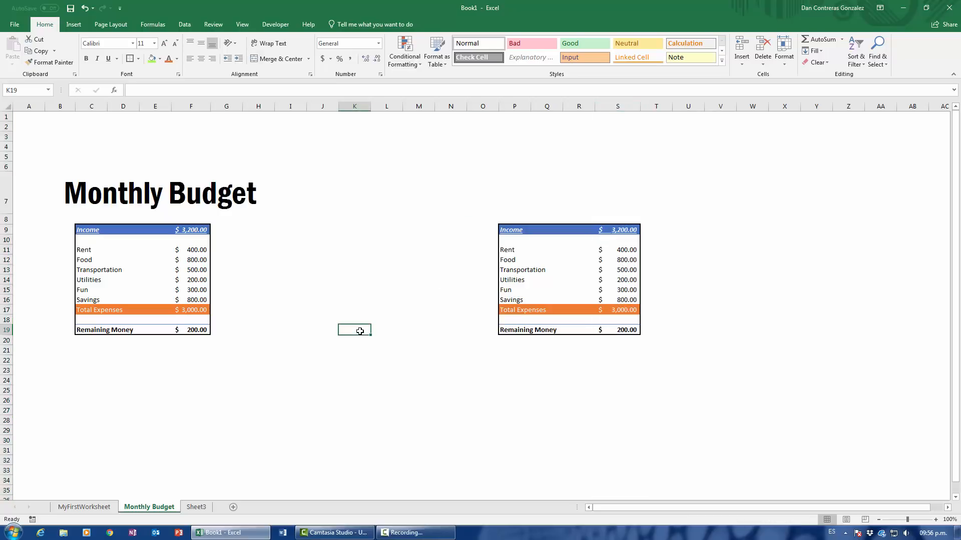
Move the merged Monthly Budget title from B7 to L7 by cutting and pasting it.
left_click(90, 193)
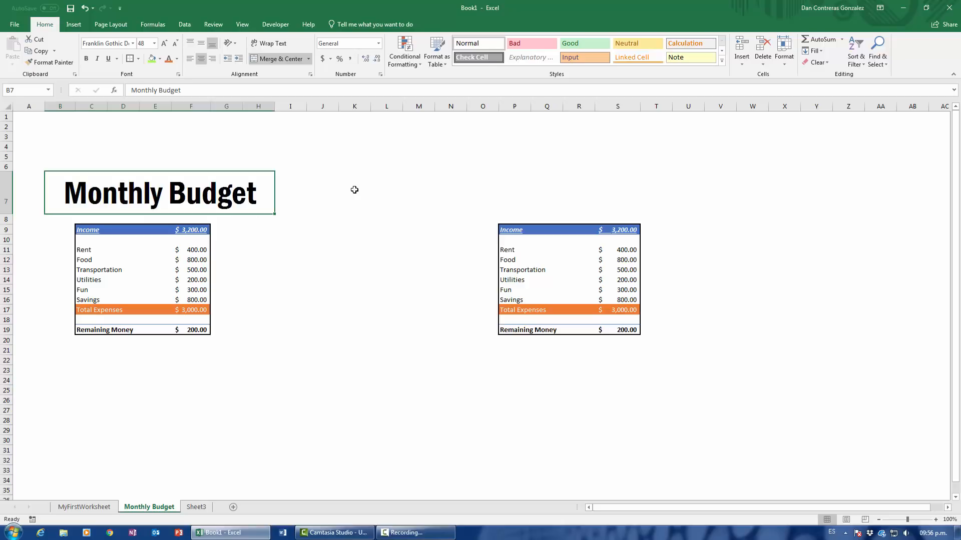
left_click(376, 191)
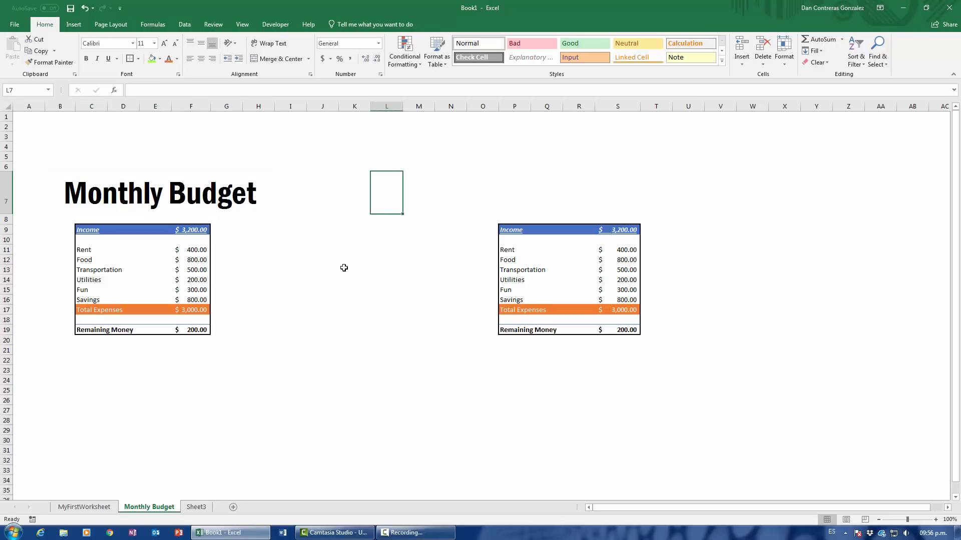
left_click(96, 186)
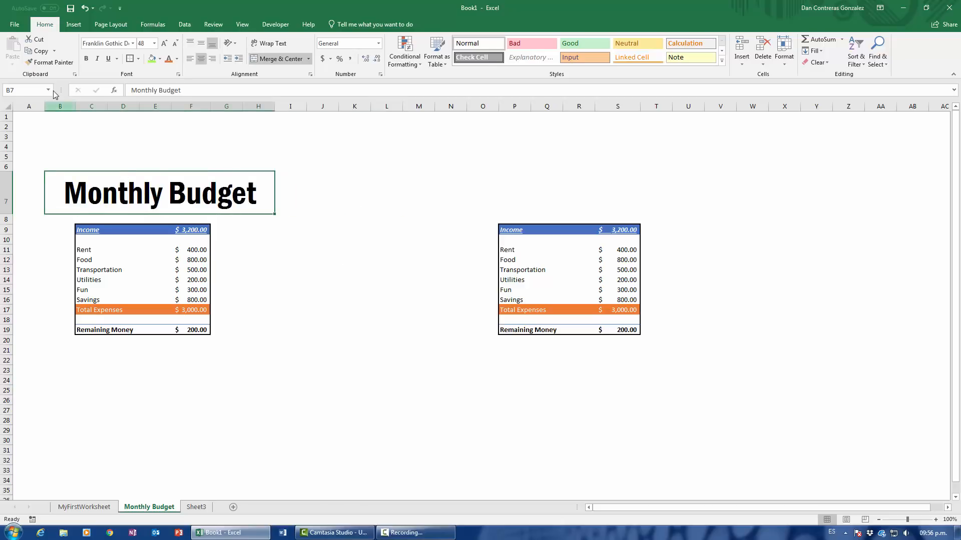
left_click(35, 39)
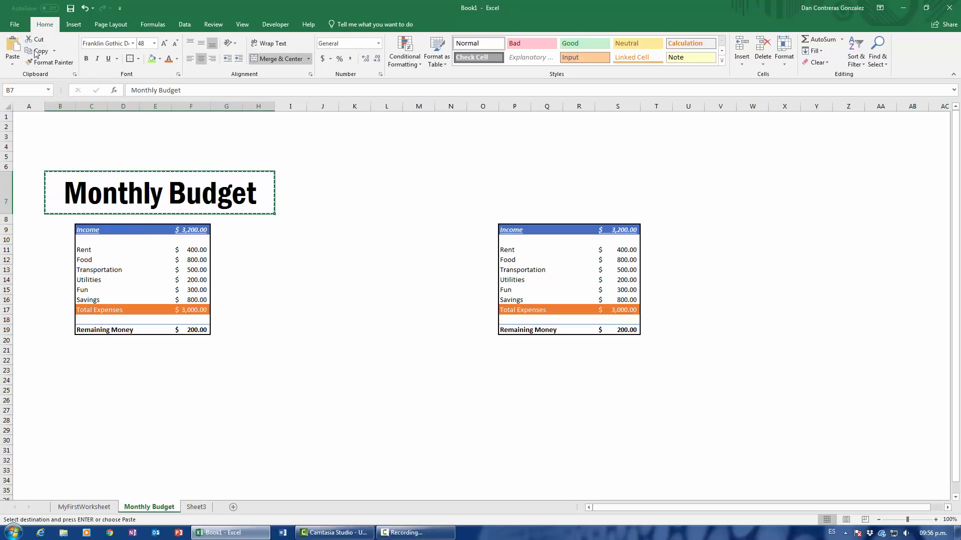
left_click(393, 201)
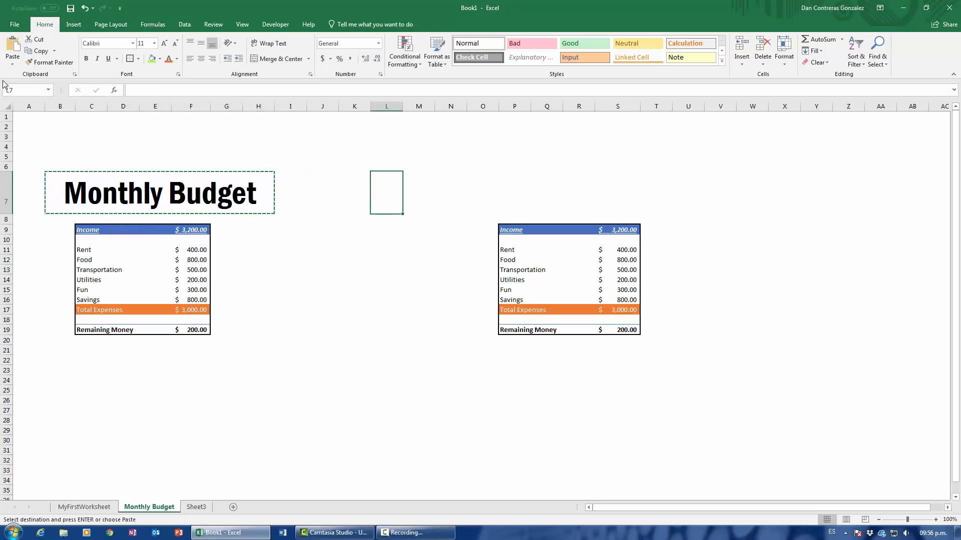
left_click(13, 50)
left_click(303, 253)
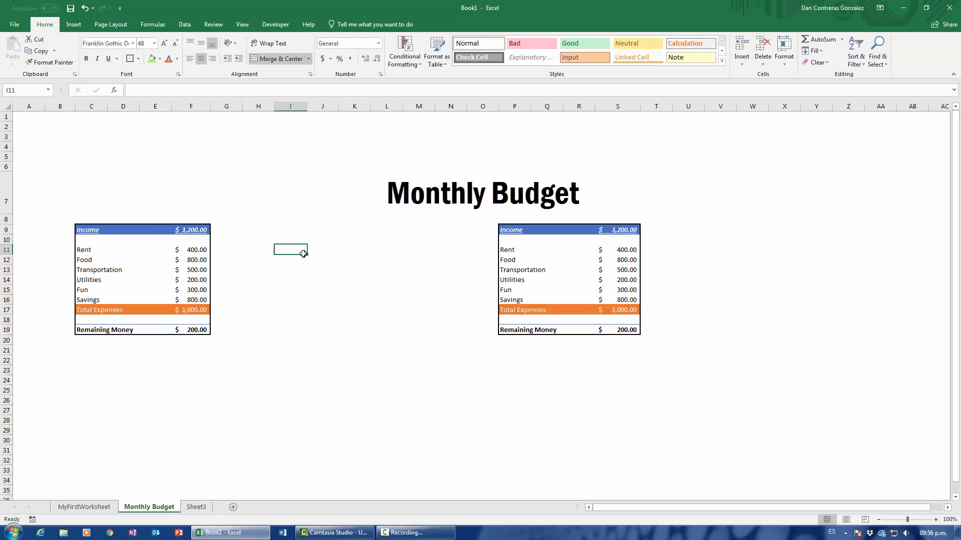